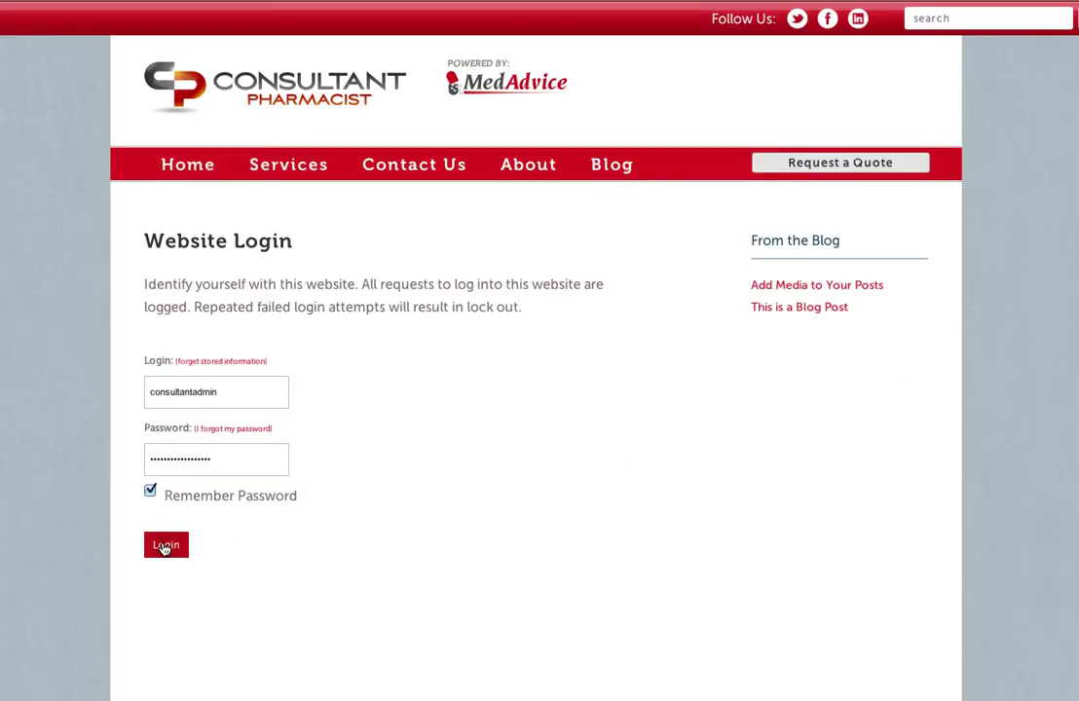
Sign in to the Consultant Pharmacist site, go to Contact Us in Content mode, and preview it
{"action": "left_click", "coordinate": [166, 545]}
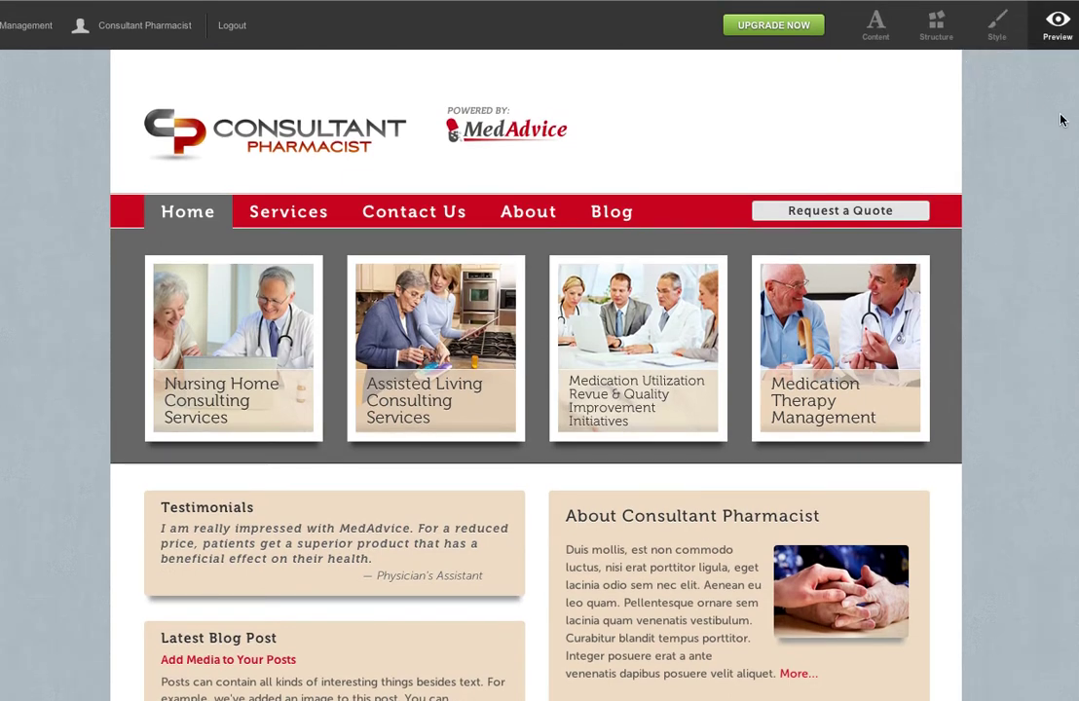
{"action": "left_click", "coordinate": [876, 24]}
{"action": "mouse_move", "coordinate": [276, 217]}
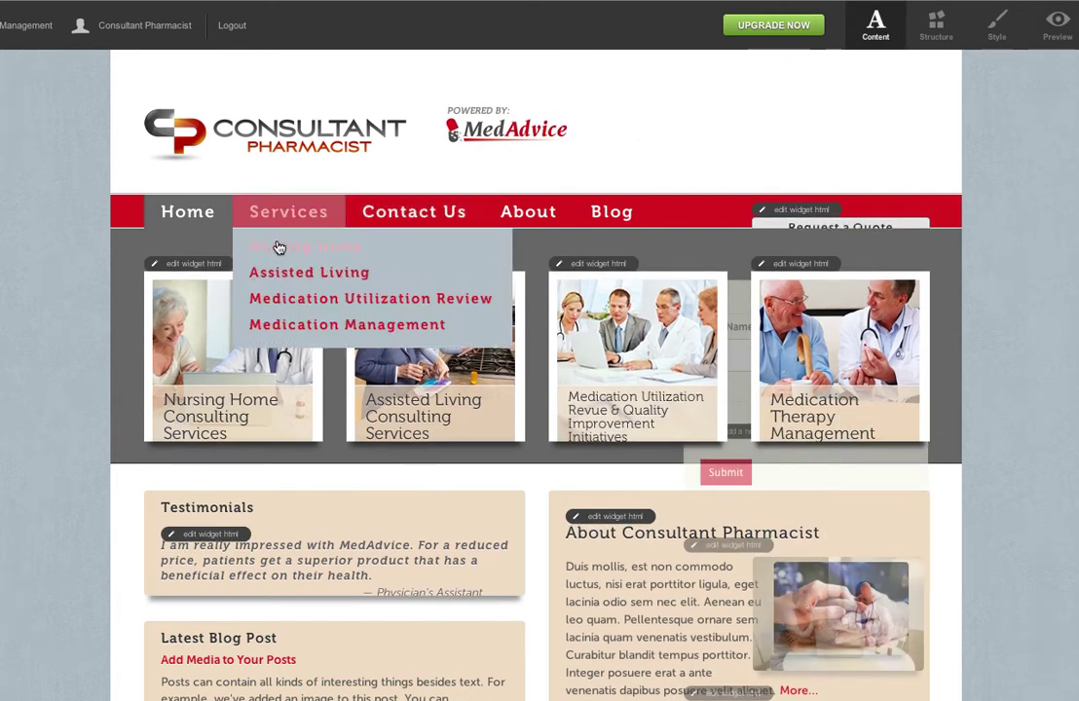
{"action": "left_click", "coordinate": [399, 217]}
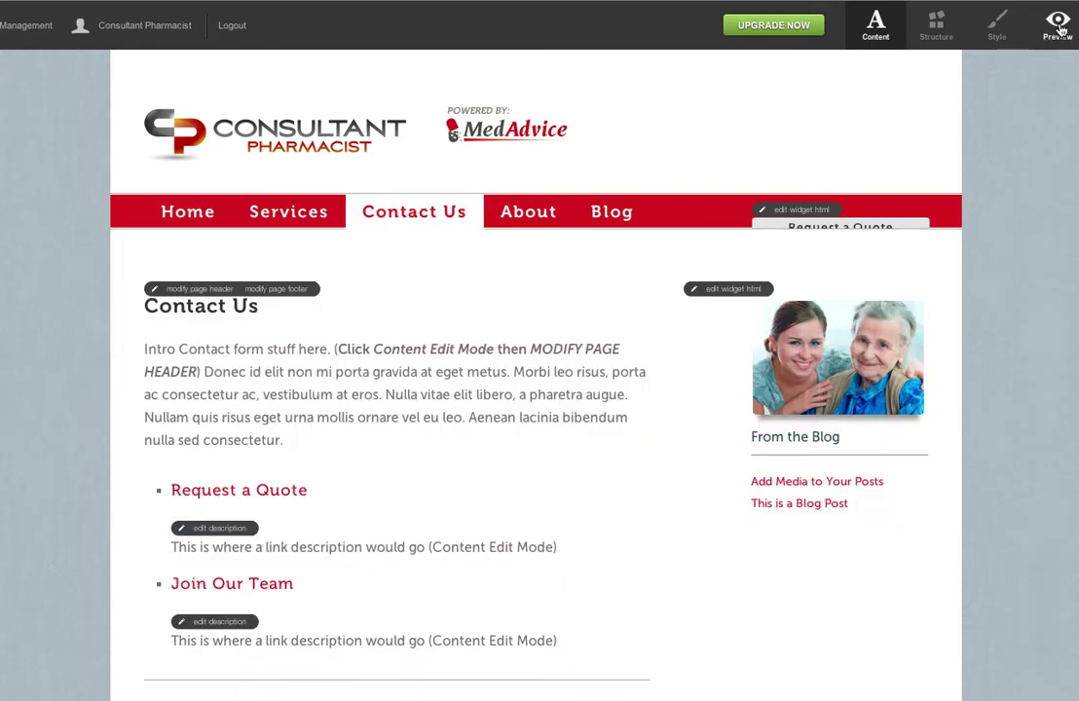
{"action": "left_click", "coordinate": [1058, 25]}
Scroll the page's widget list to find the General Contact Form - Positioned widget
{"action": "scroll", "coordinate": [1021, 222], "scroll_direction": "down", "scroll_amount": 5}
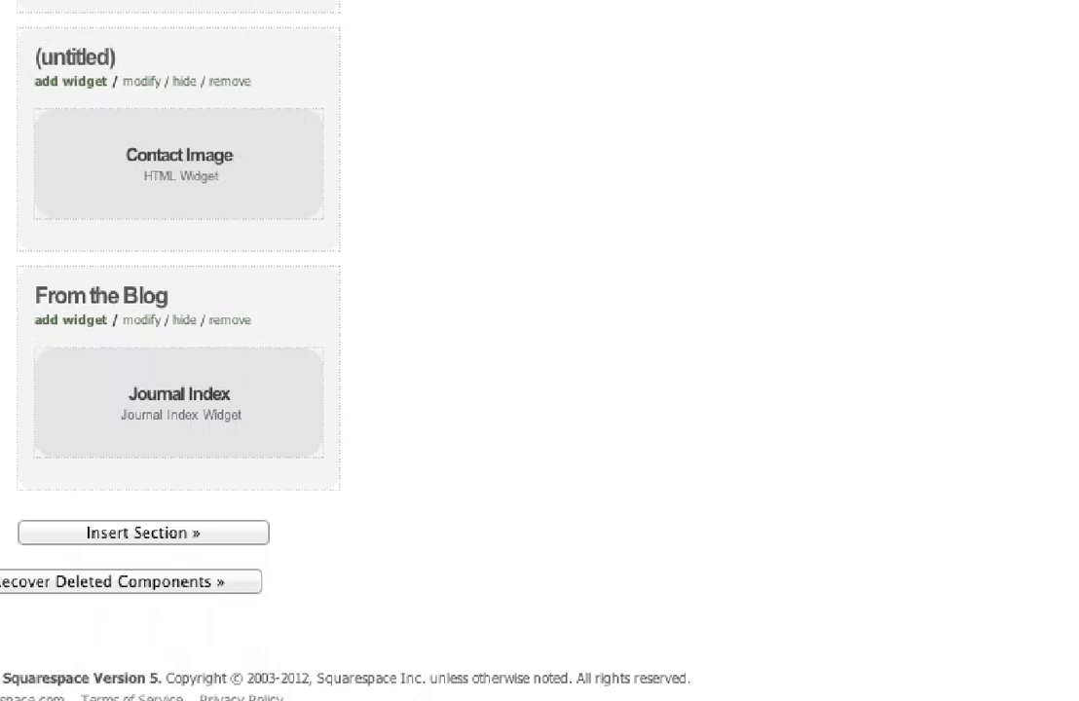
{"action": "scroll", "coordinate": [734, 409], "scroll_direction": "up", "scroll_amount": 10}
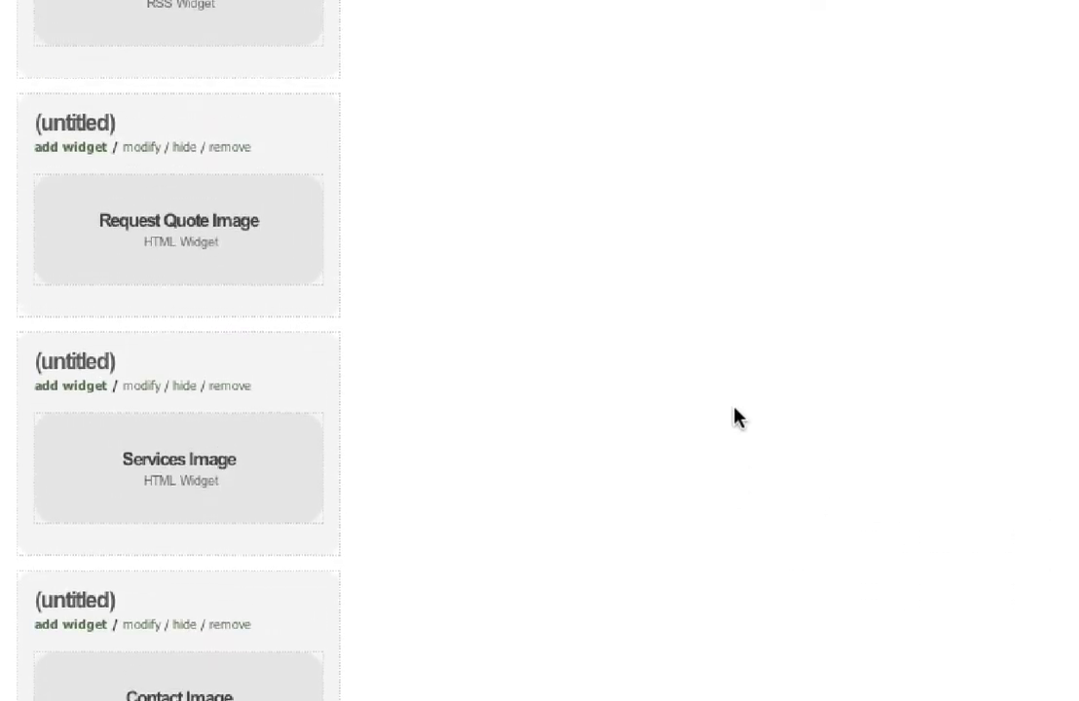
{"action": "scroll", "coordinate": [734, 417], "scroll_direction": "up", "scroll_amount": 5}
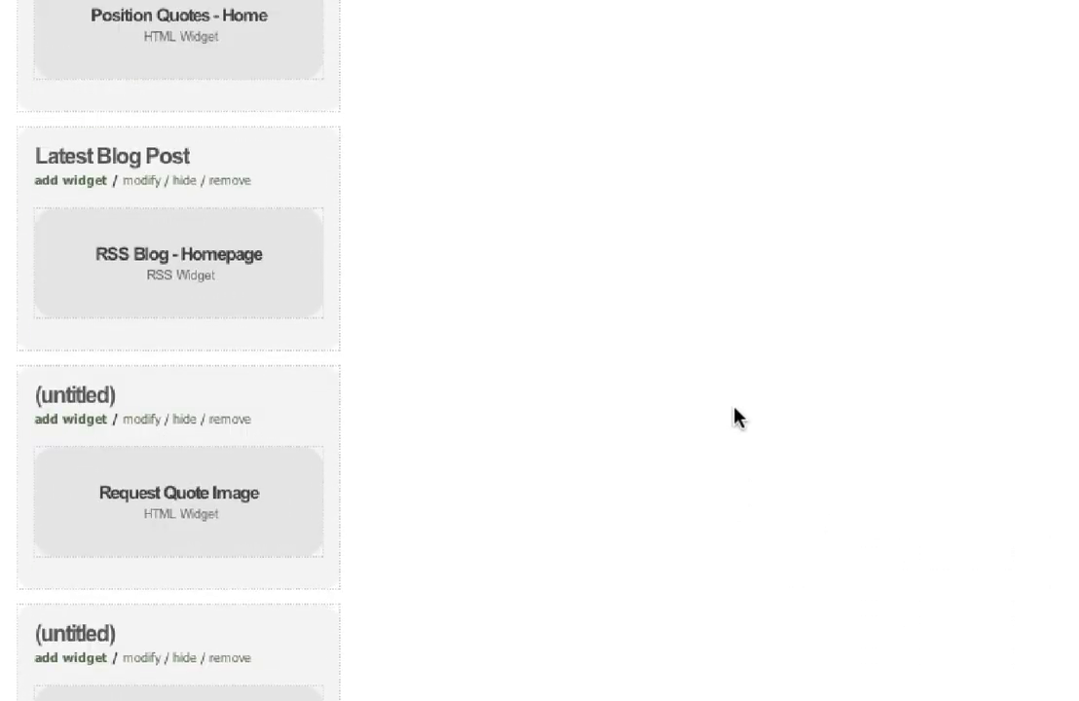
{"action": "scroll", "coordinate": [734, 417], "scroll_direction": "up", "scroll_amount": 6}
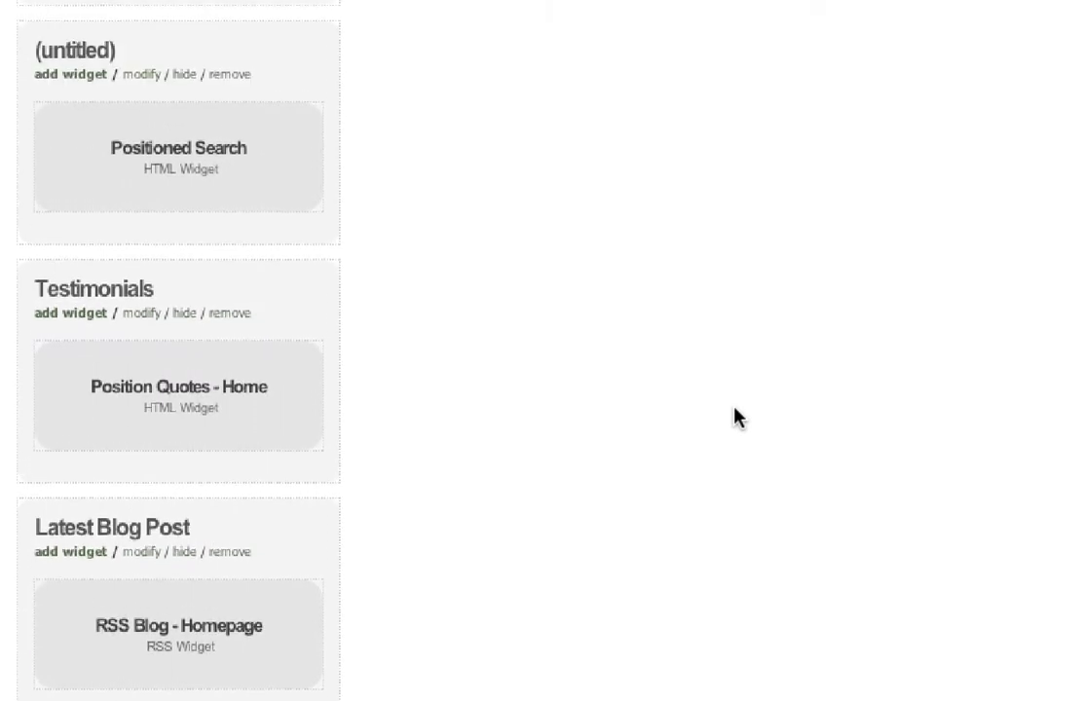
{"action": "scroll", "coordinate": [735, 416], "scroll_direction": "up", "scroll_amount": 10}
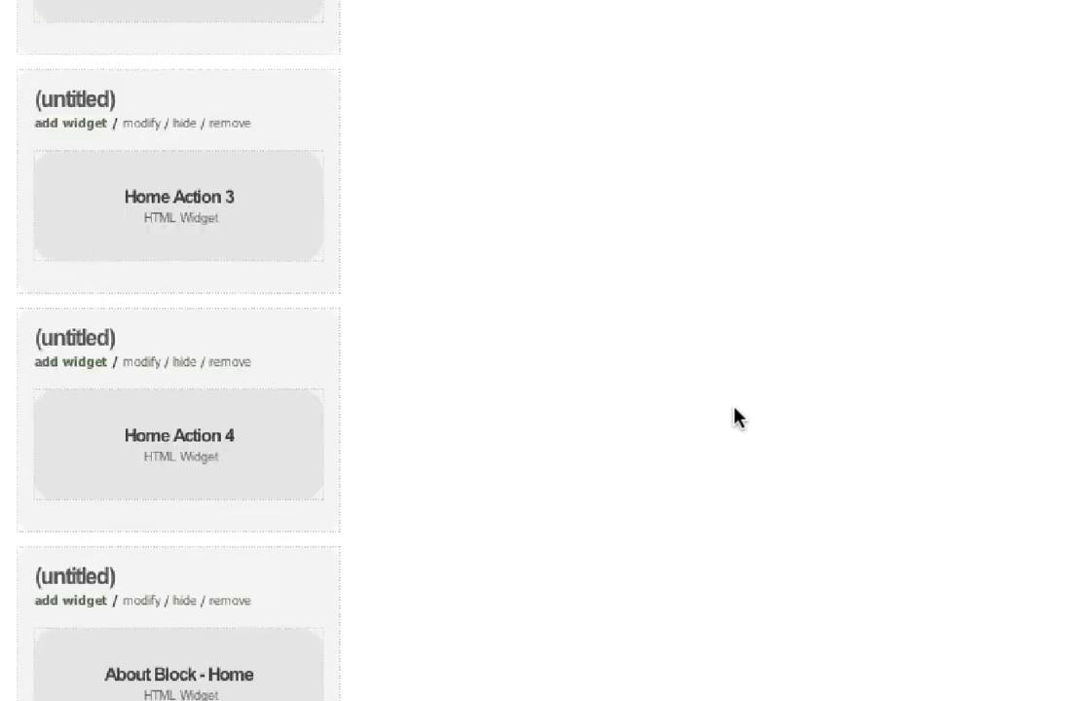
{"action": "scroll", "coordinate": [735, 417], "scroll_direction": "up", "scroll_amount": 4}
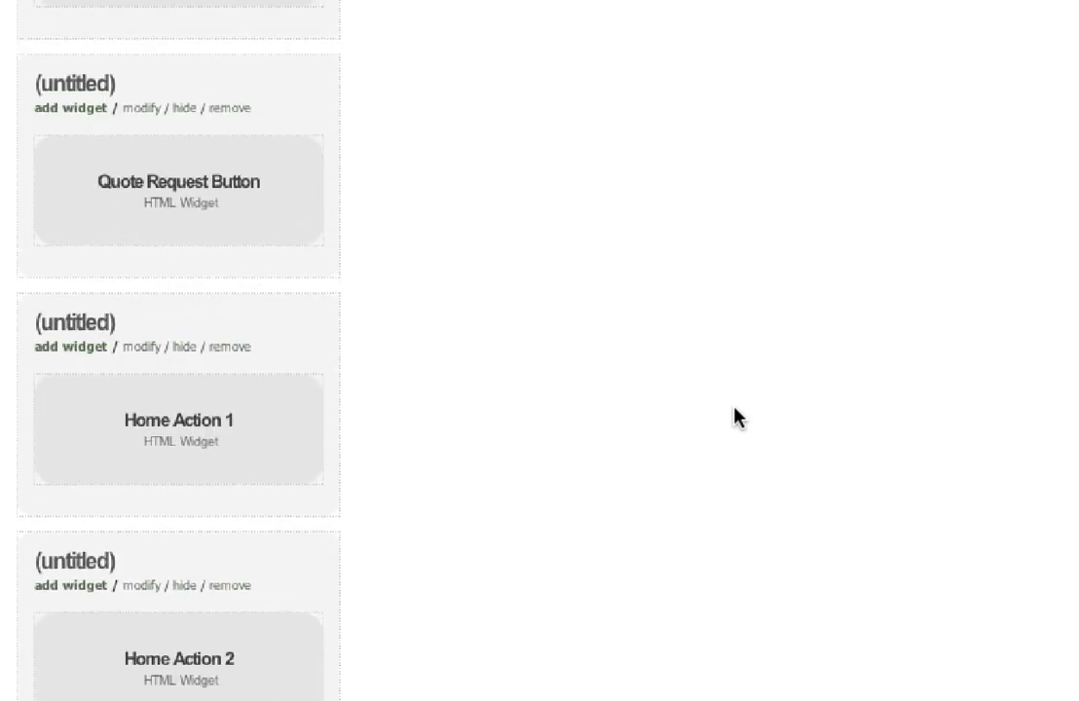
{"action": "mouse_move", "coordinate": [85, 70]}
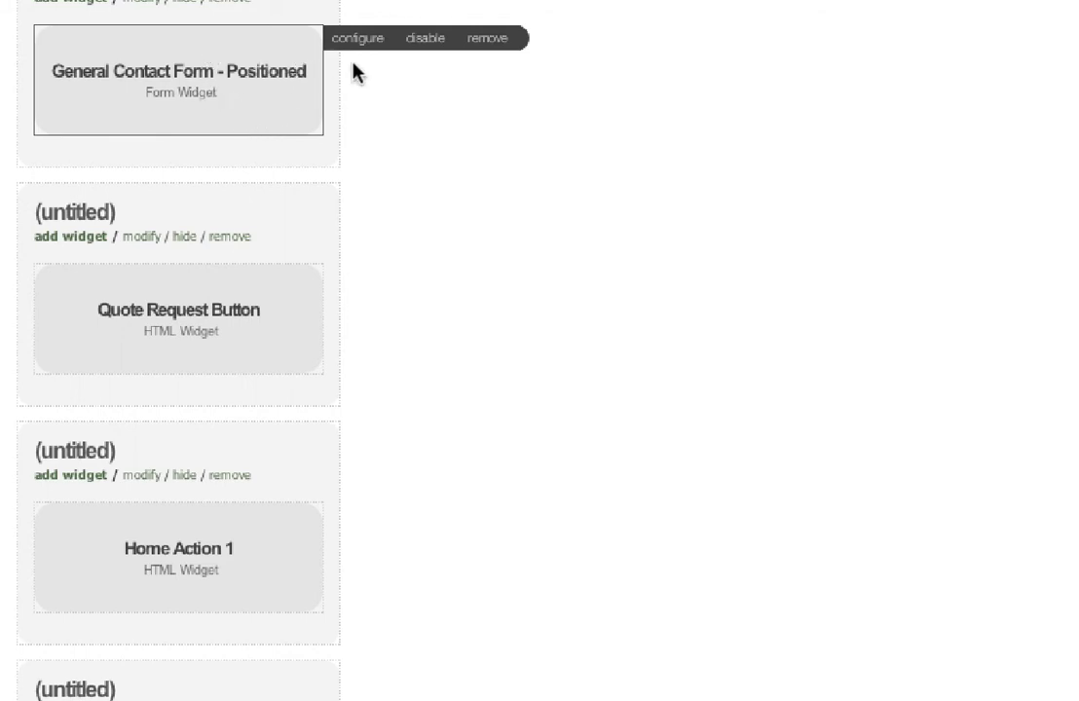
{"action": "scroll", "coordinate": [484, 136], "scroll_direction": "up", "scroll_amount": 1}
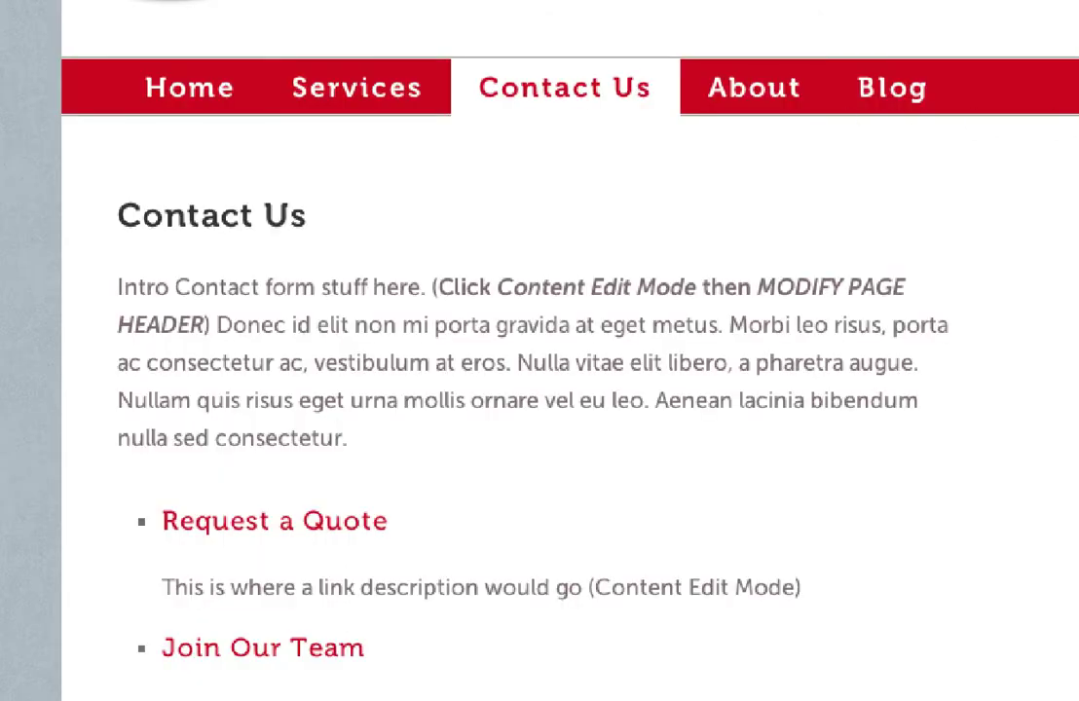
Switch the Contact Us page to Structure editing with the General Info Request form in view
{"action": "scroll", "coordinate": [492, 350], "scroll_direction": "down", "scroll_amount": 1}
{"action": "scroll", "coordinate": [721, 230], "scroll_direction": "down", "scroll_amount": 3}
{"action": "scroll", "coordinate": [721, 231], "scroll_direction": "up", "scroll_amount": 5}
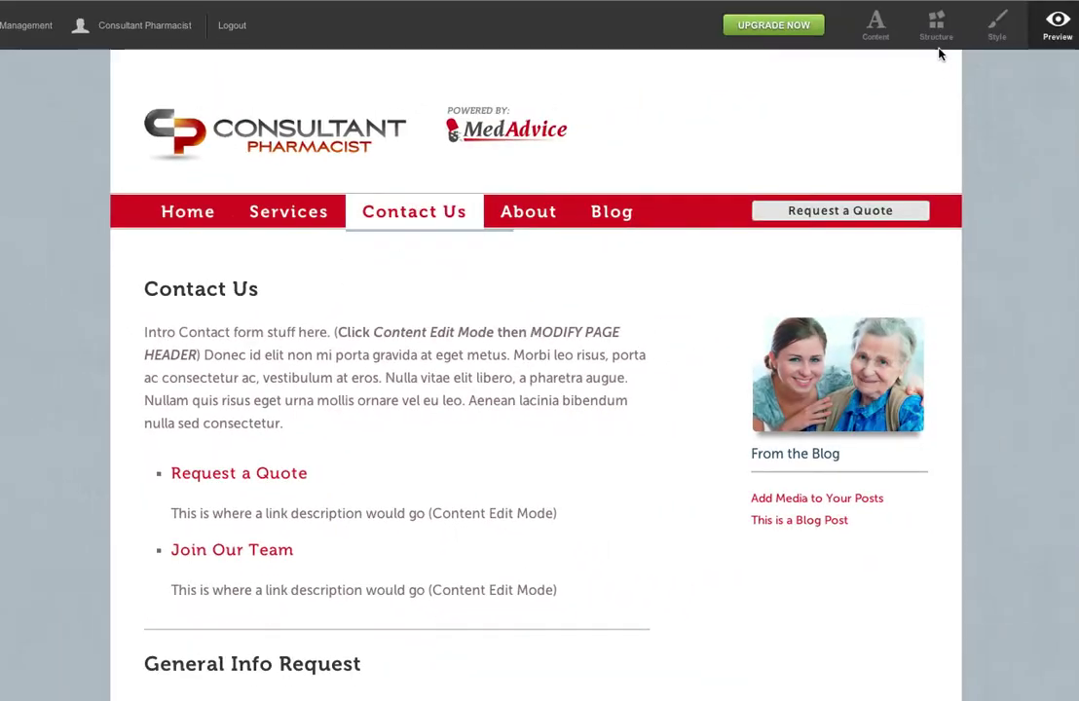
{"action": "left_click", "coordinate": [935, 26]}
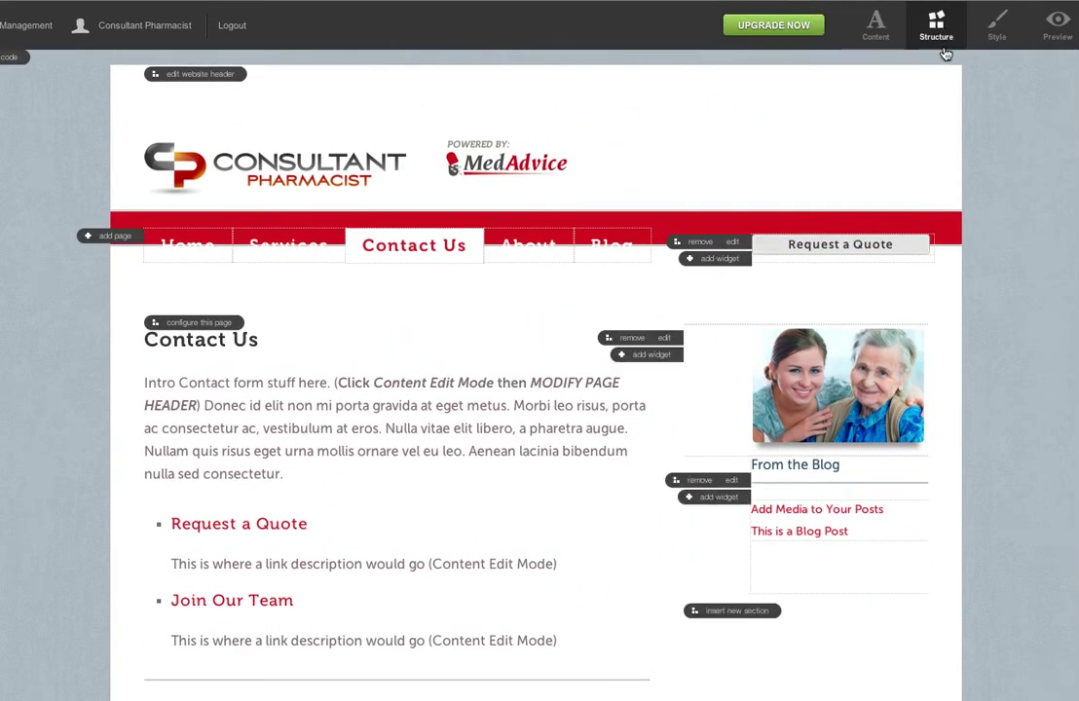
{"action": "scroll", "coordinate": [1036, 123], "scroll_direction": "down", "scroll_amount": 10}
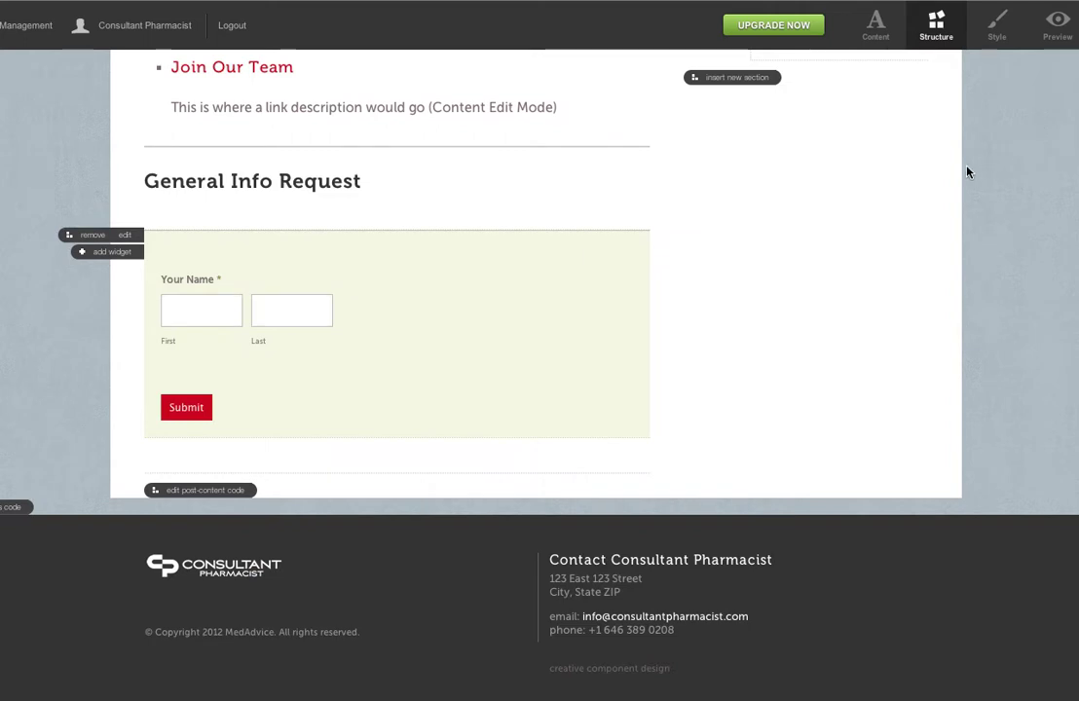
{"action": "scroll", "coordinate": [935, 266], "scroll_direction": "up", "scroll_amount": 3}
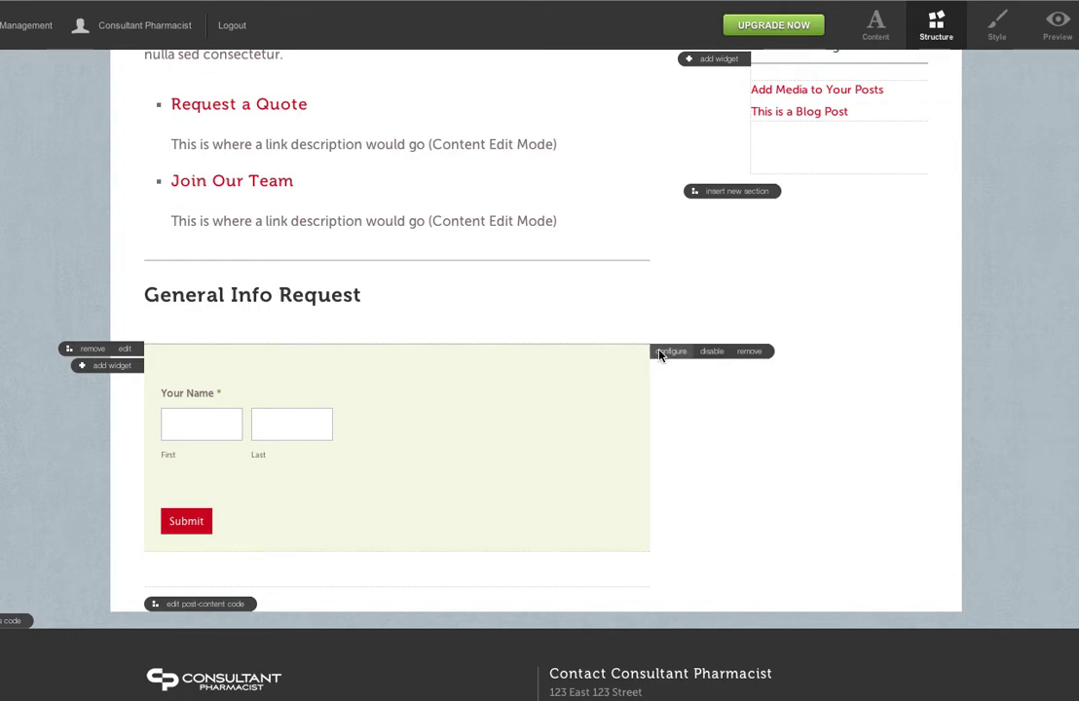
Open the contact form's configuration and confirm submissions go to an Excel spreadsheet under Captured Data
{"action": "left_click", "coordinate": [661, 354]}
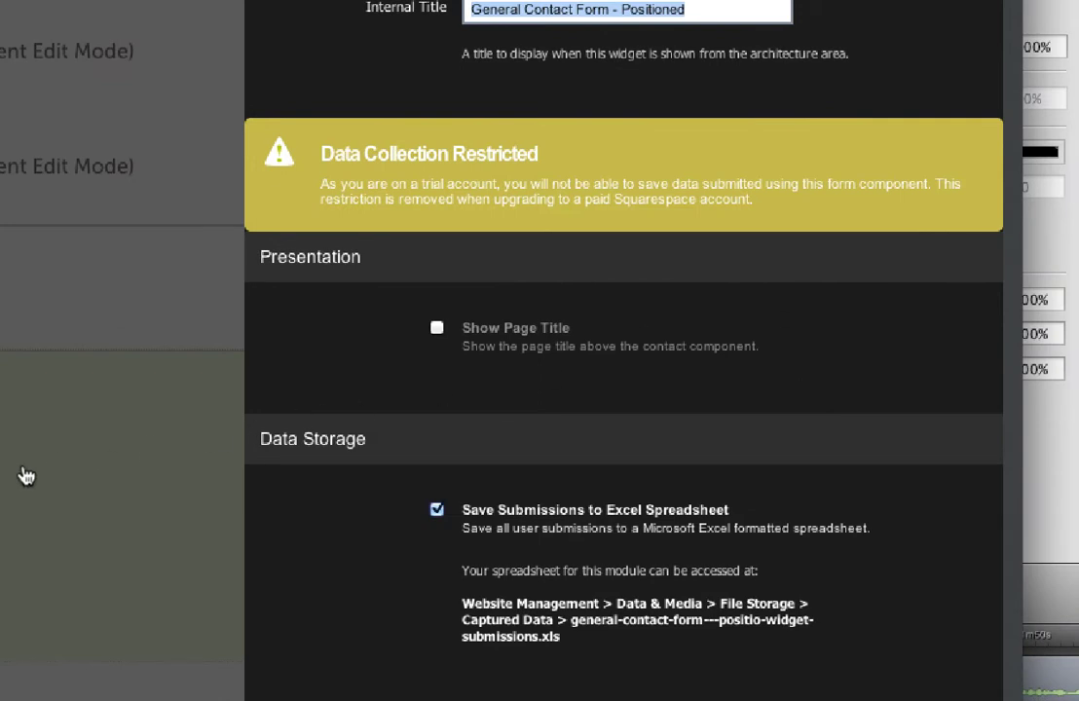
{"action": "scroll", "coordinate": [22, 474], "scroll_direction": "up", "scroll_amount": 5}
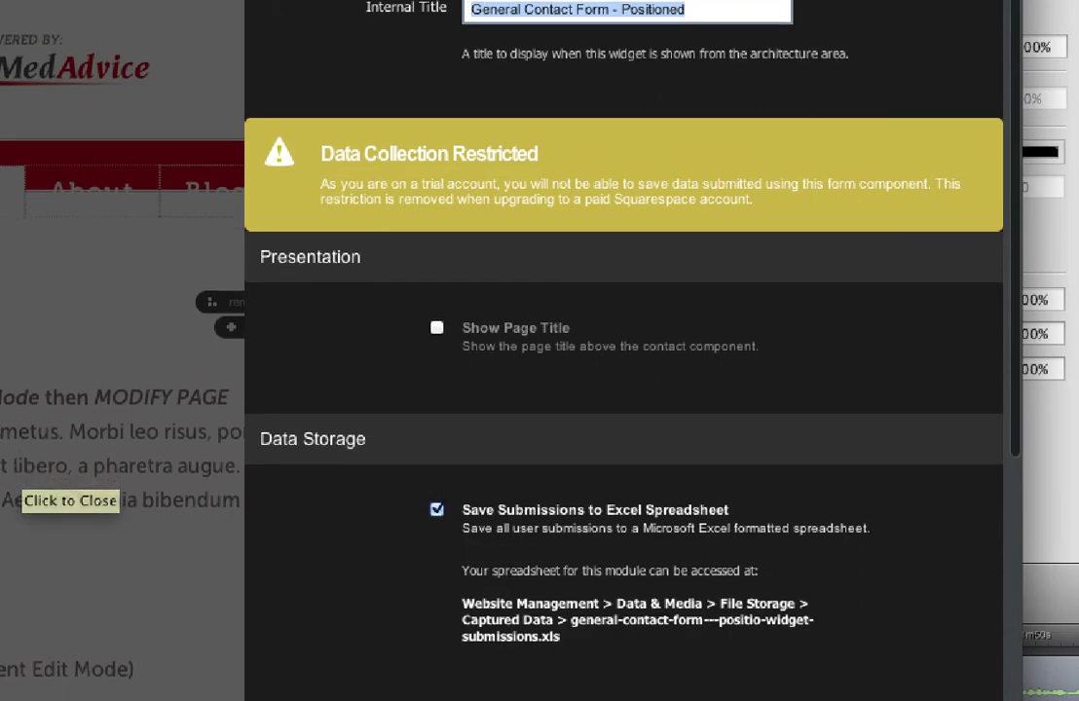
{"action": "left_click", "coordinate": [39, 481]}
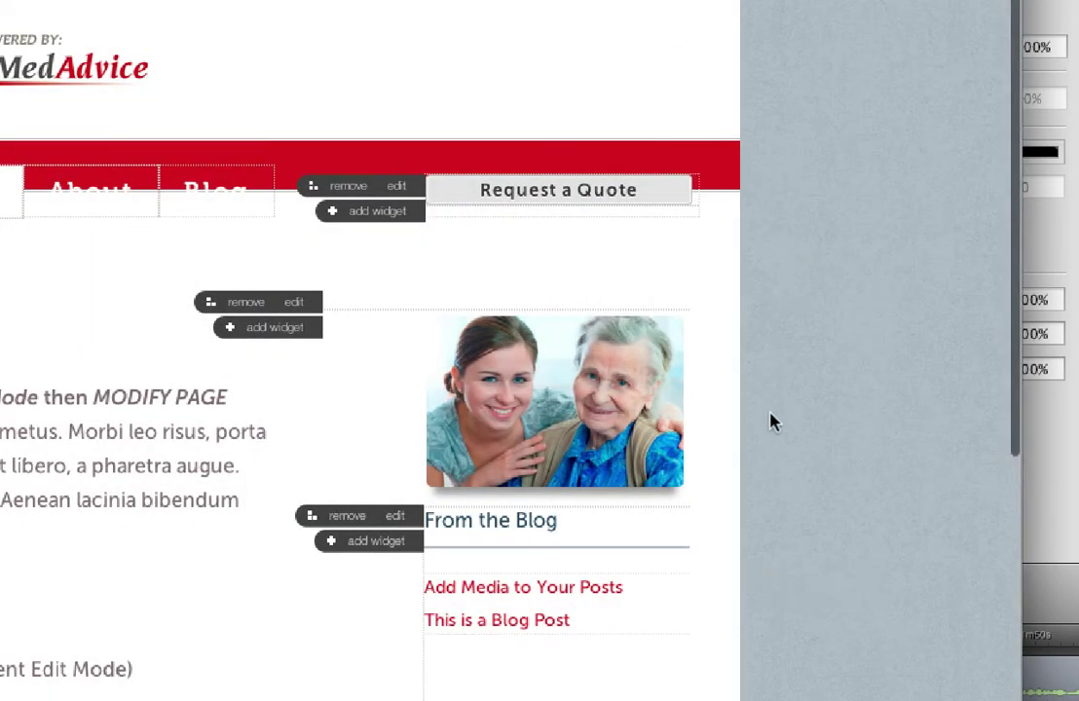
{"action": "scroll", "coordinate": [770, 419], "scroll_direction": "down", "scroll_amount": 5}
{"action": "scroll", "coordinate": [770, 421], "scroll_direction": "down", "scroll_amount": 2}
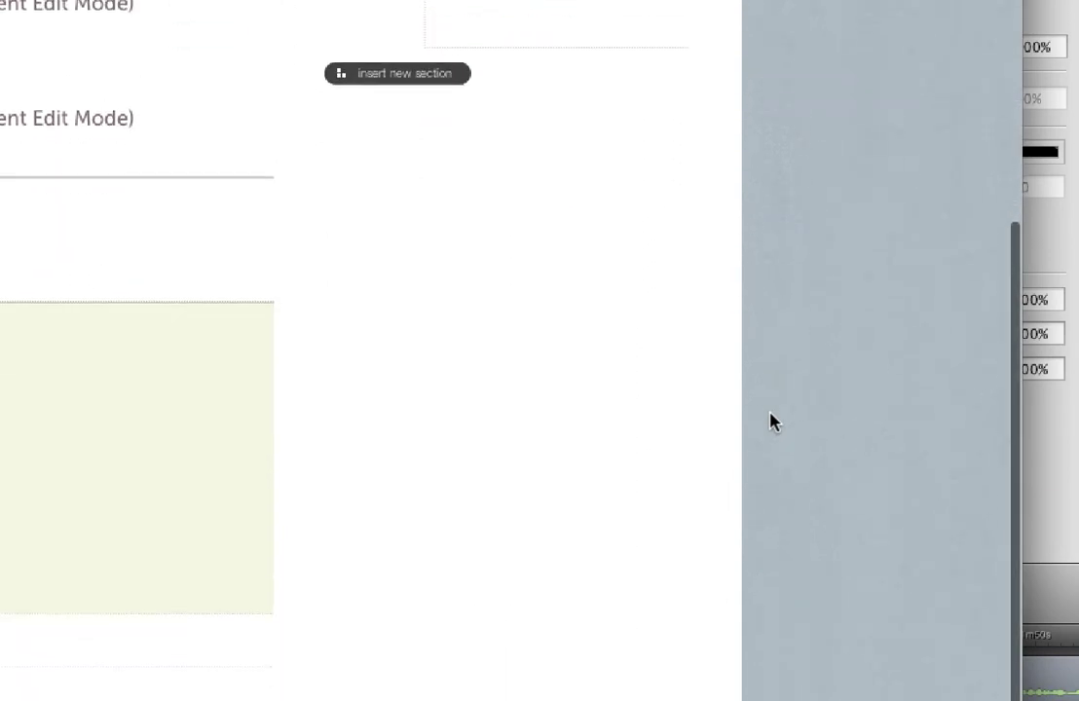
{"action": "mouse_move", "coordinate": [116, 362]}
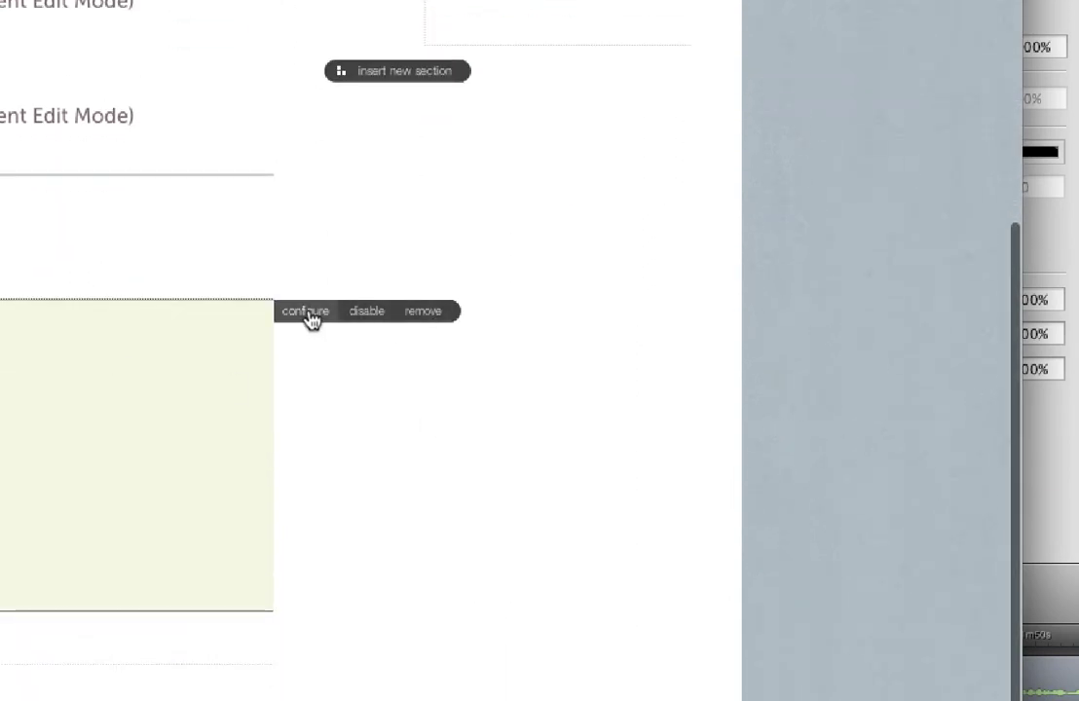
{"action": "left_click", "coordinate": [307, 313]}
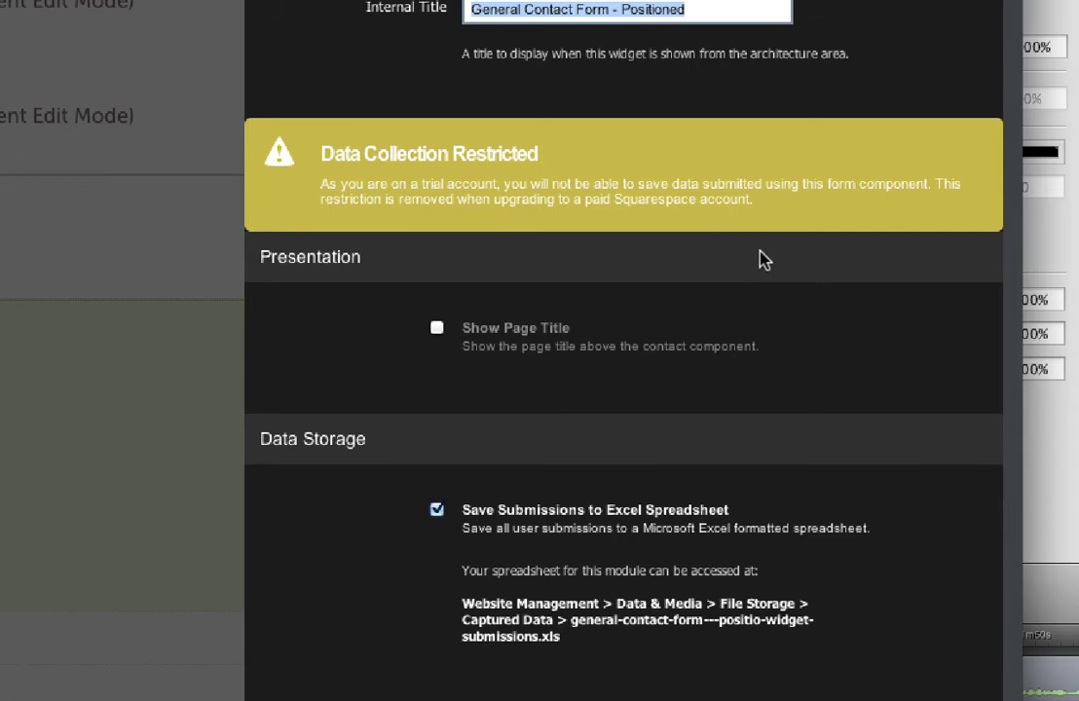
{"action": "scroll", "coordinate": [765, 259], "scroll_direction": "down", "scroll_amount": 5}
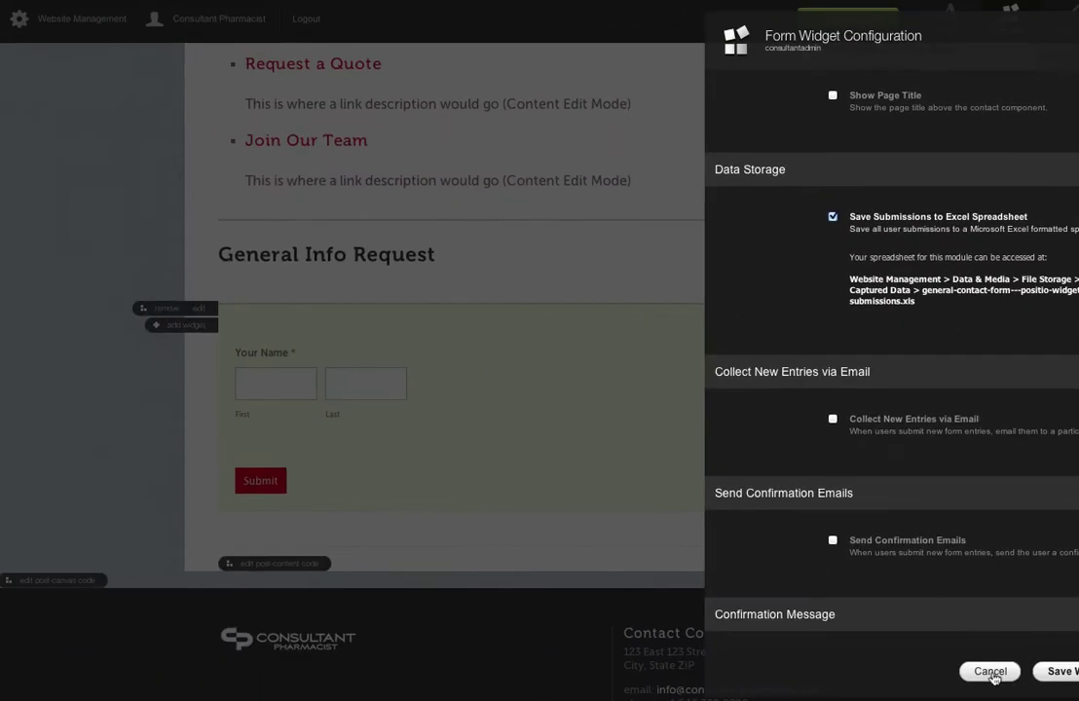
Cancel the form settings and check the captured data folder in File Storage, which is empty
{"action": "left_click", "coordinate": [990, 672]}
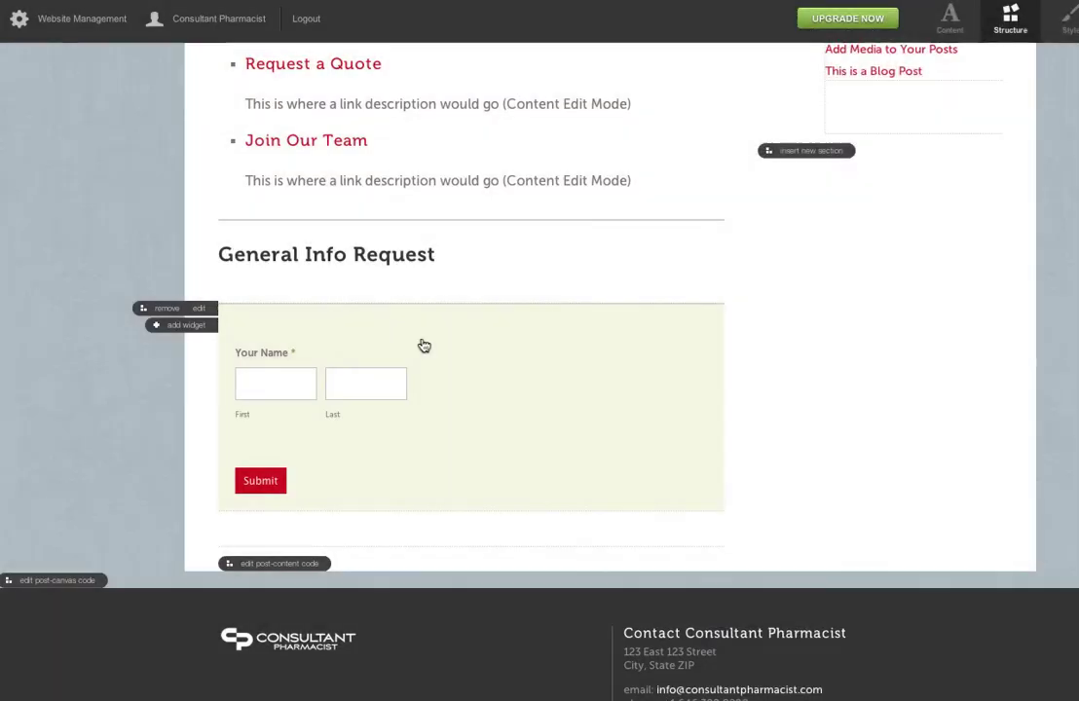
{"action": "left_click", "coordinate": [83, 24]}
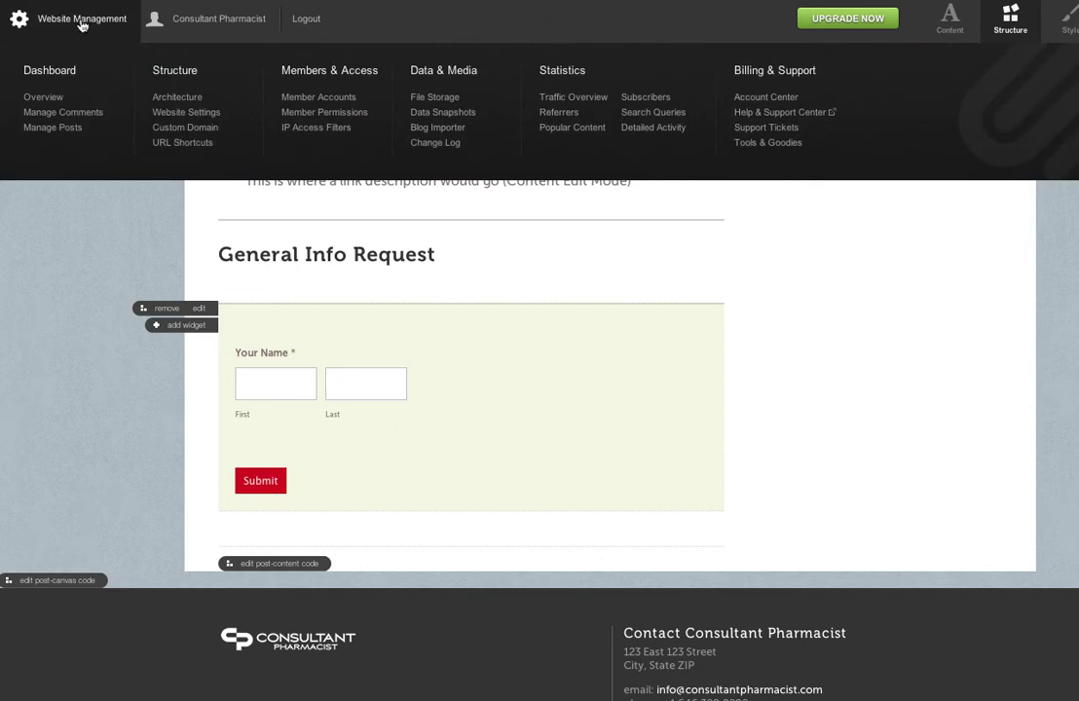
{"action": "left_click", "coordinate": [443, 100]}
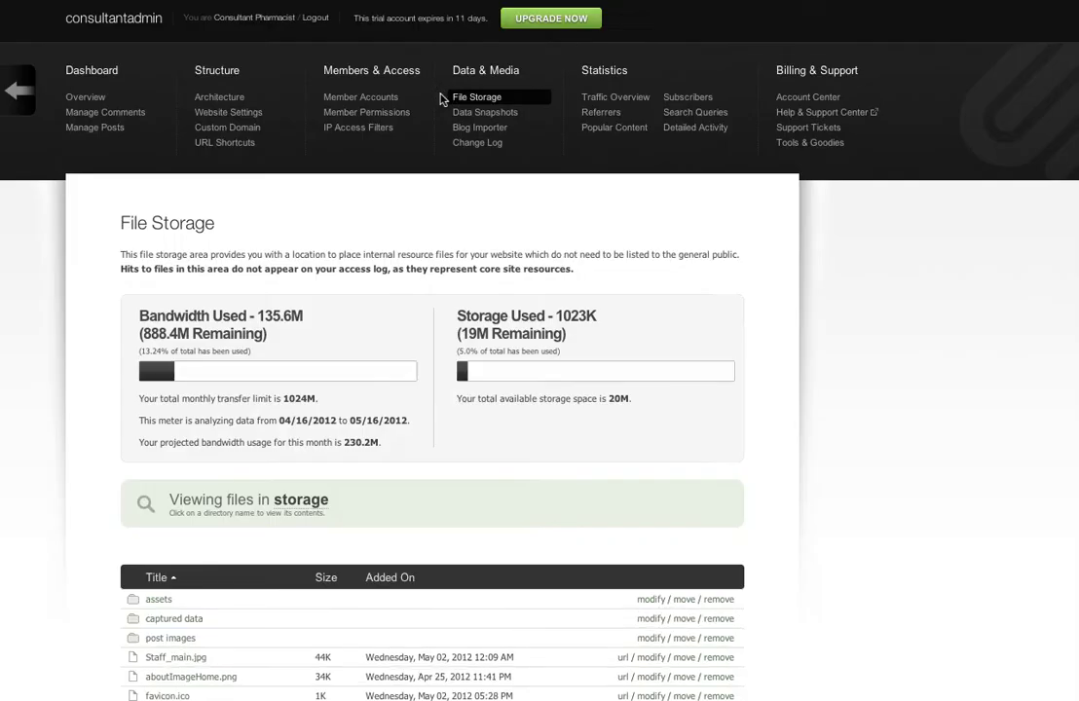
{"action": "scroll", "coordinate": [872, 424], "scroll_direction": "down", "scroll_amount": 3}
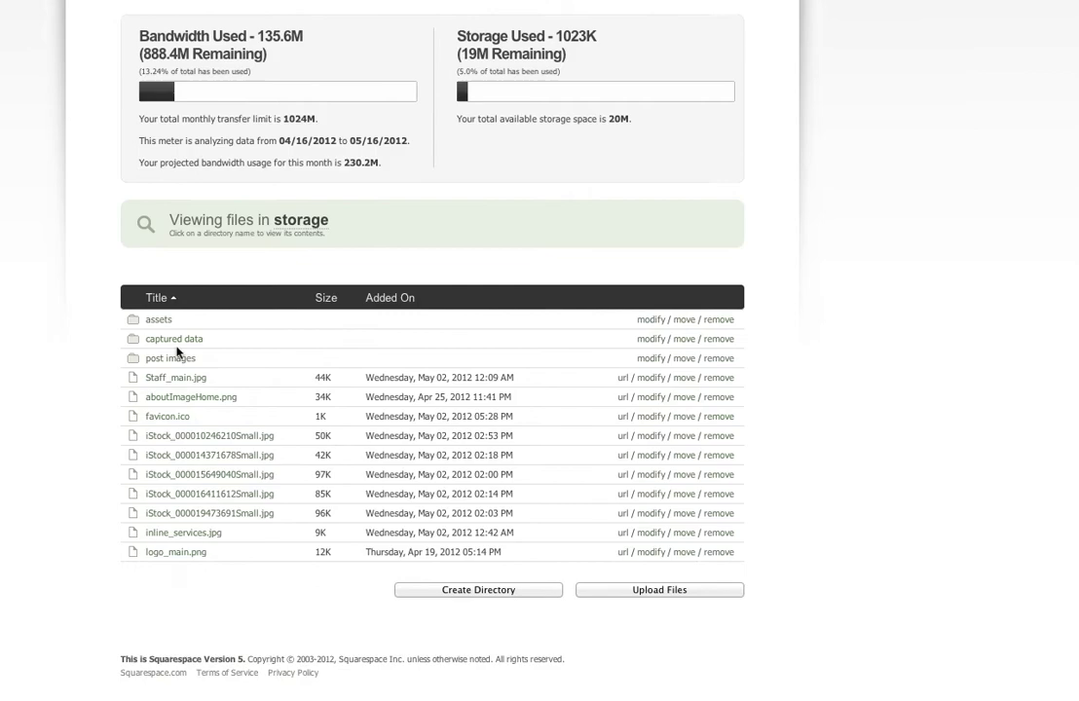
{"action": "left_click", "coordinate": [173, 339]}
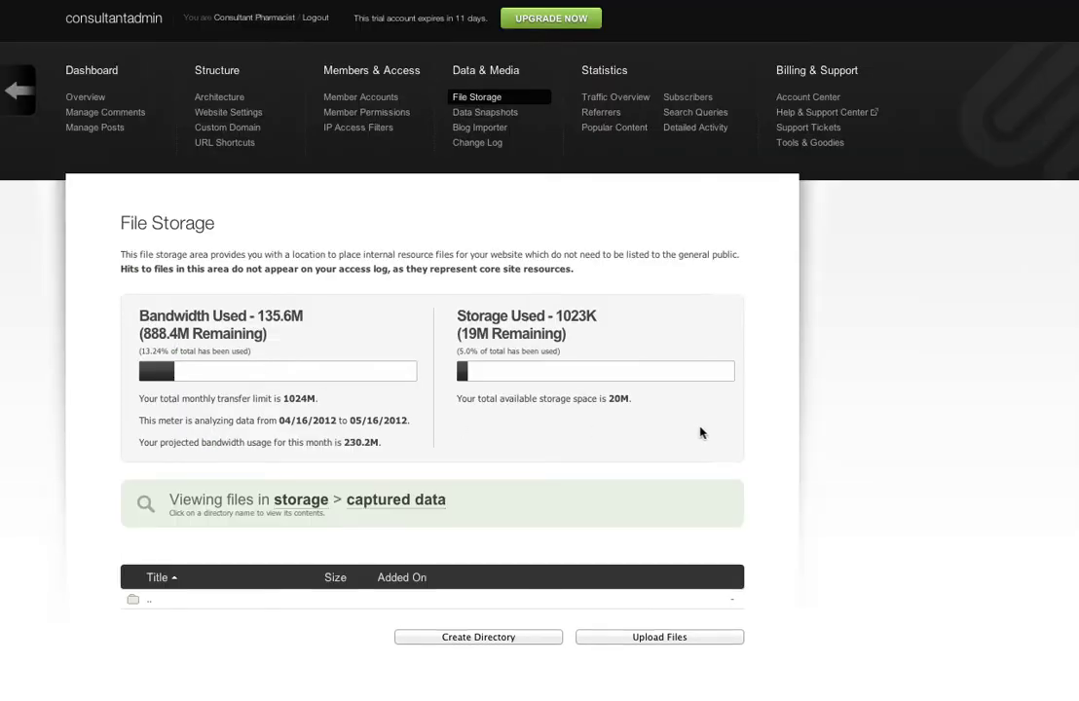
{"action": "scroll", "coordinate": [756, 423], "scroll_direction": "down", "scroll_amount": 2}
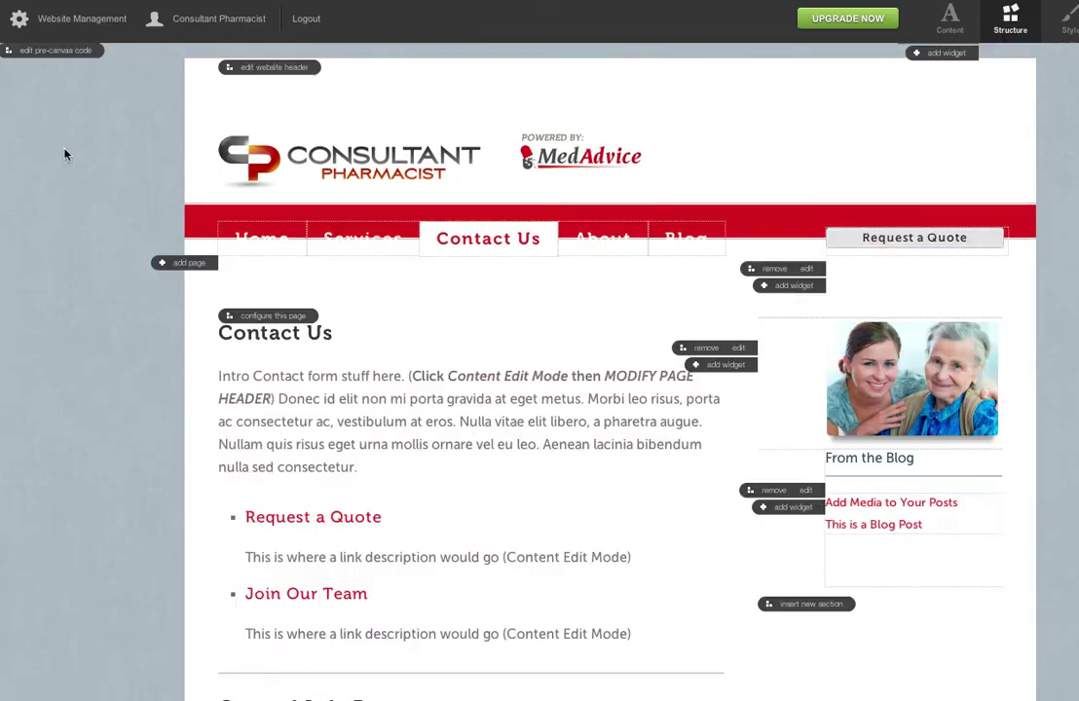
Scroll to the General Info Request form and enable Content editing mode
{"action": "scroll", "coordinate": [1065, 196], "scroll_direction": "down", "scroll_amount": 1}
{"action": "scroll", "coordinate": [1065, 196], "scroll_direction": "down", "scroll_amount": 3}
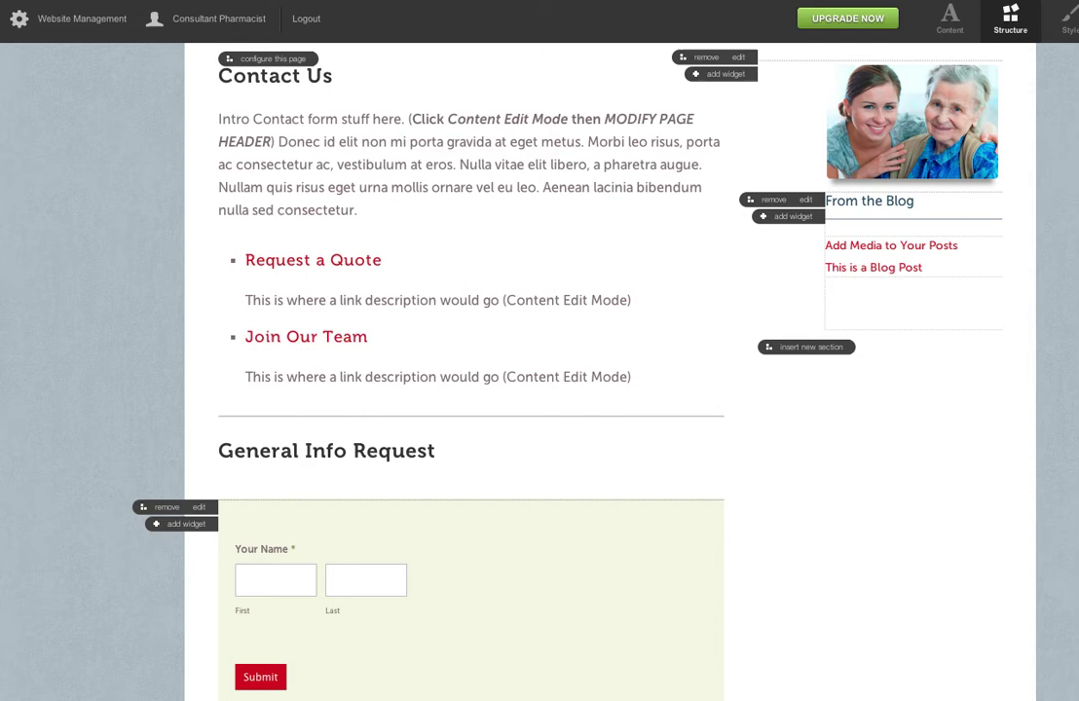
{"action": "scroll", "coordinate": [1020, 422], "scroll_direction": "down", "scroll_amount": 3}
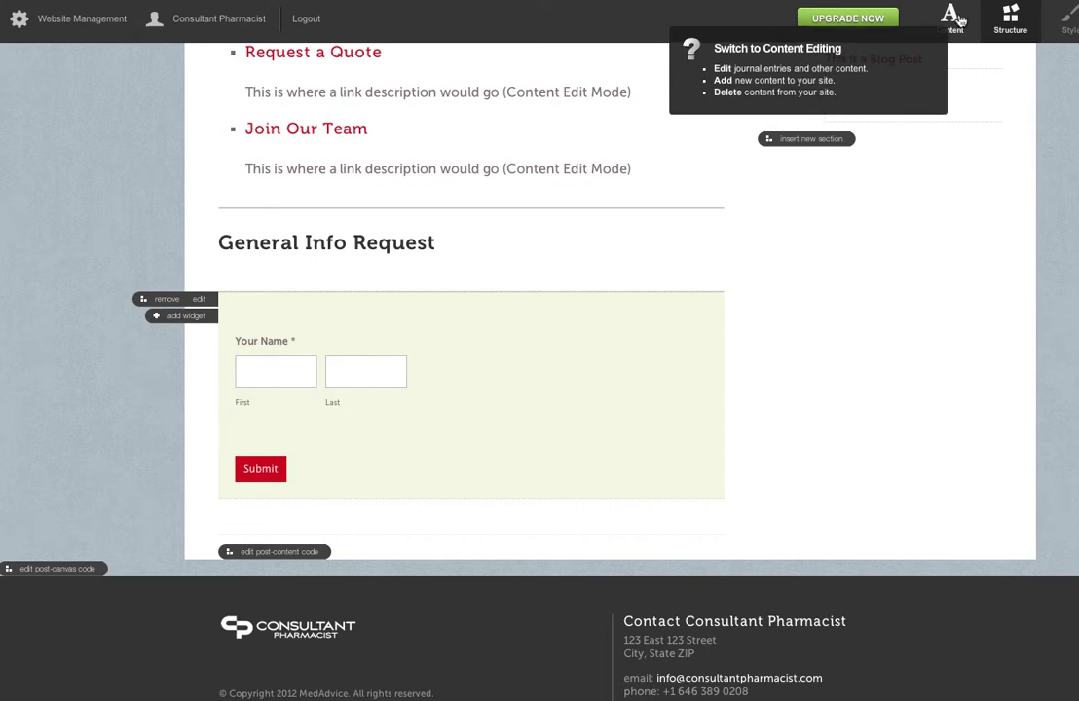
{"action": "left_click", "coordinate": [959, 21]}
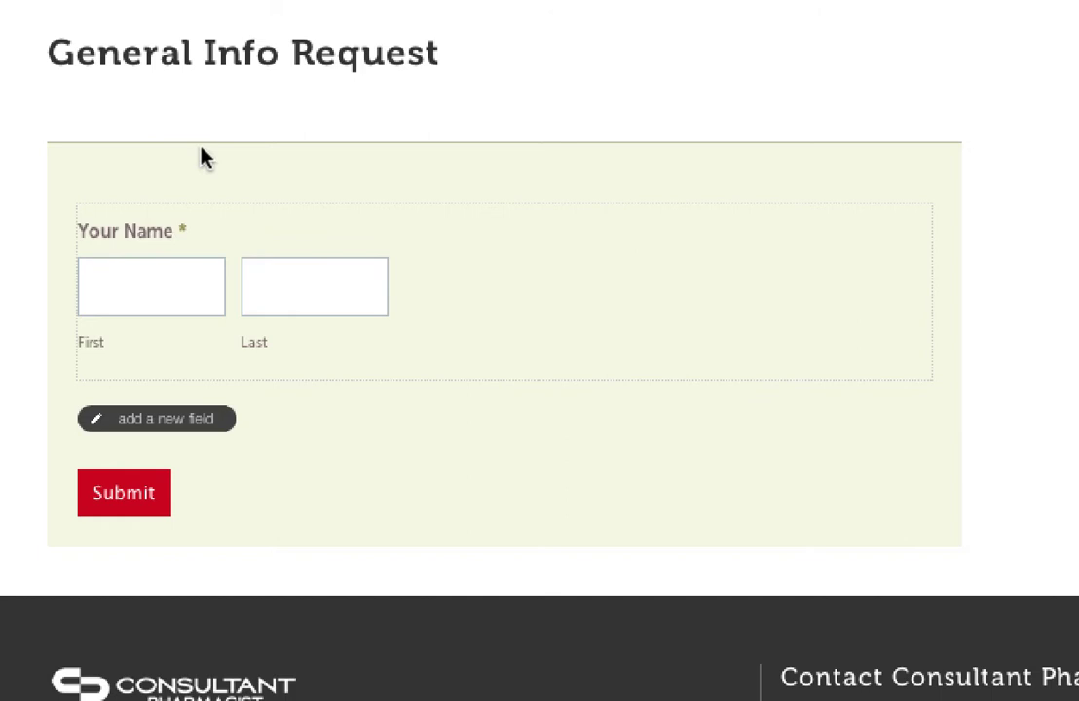
Create a Phone-type field titled 'Phone Number' and mark it as required
{"action": "left_click", "coordinate": [131, 421]}
{"action": "left_click", "coordinate": [314, 534]}
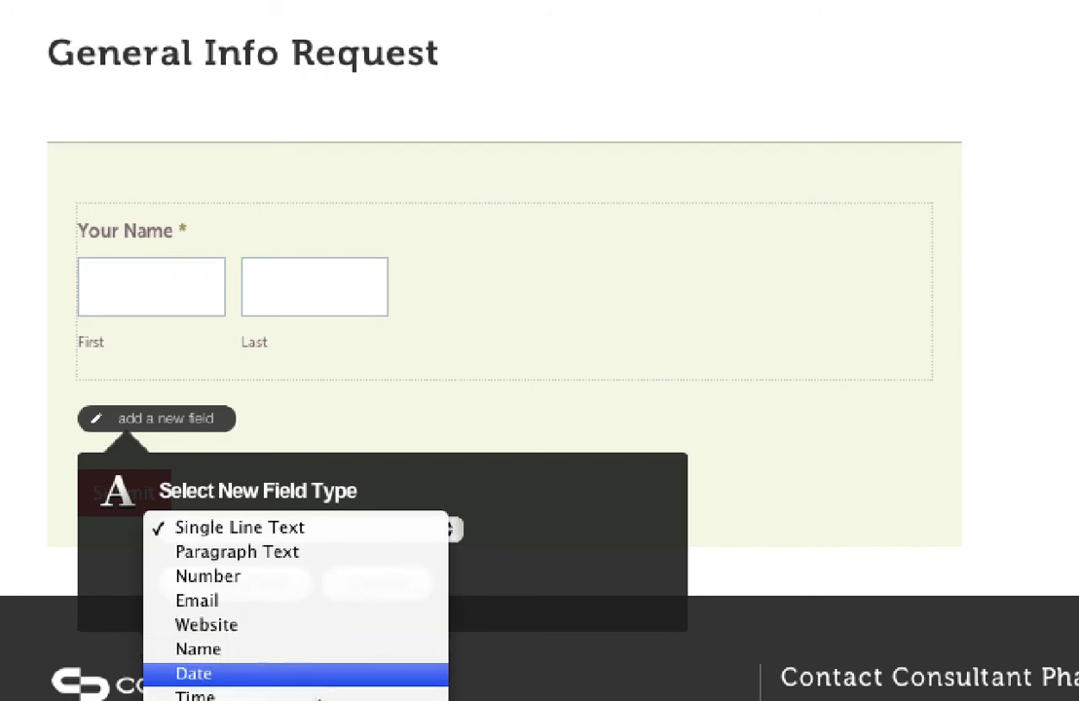
{"action": "left_click", "coordinate": [321, 698]}
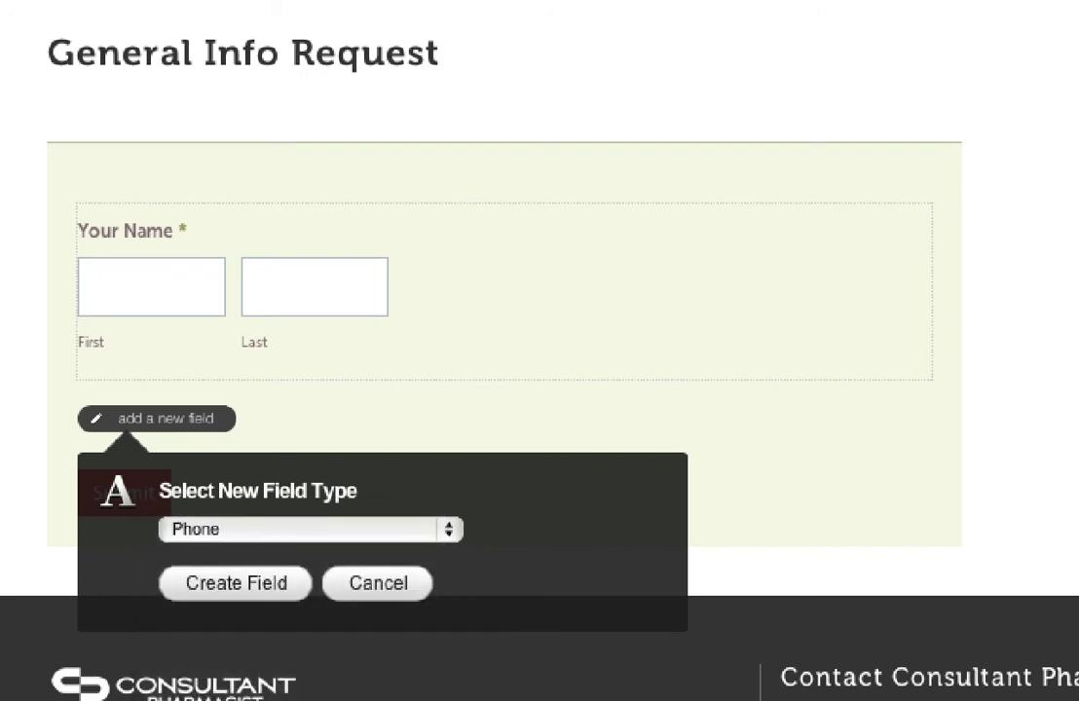
{"action": "left_click", "coordinate": [257, 585]}
{"action": "scroll", "coordinate": [806, 459], "scroll_direction": "down", "scroll_amount": 2}
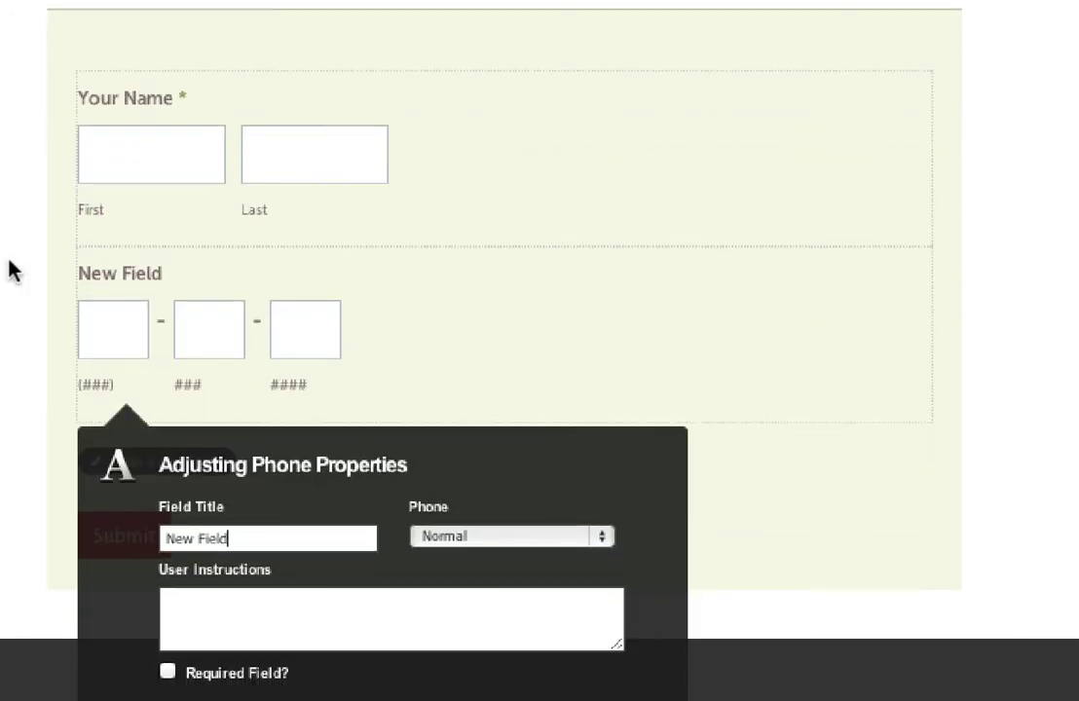
{"action": "triple_click", "coordinate": [314, 538]}
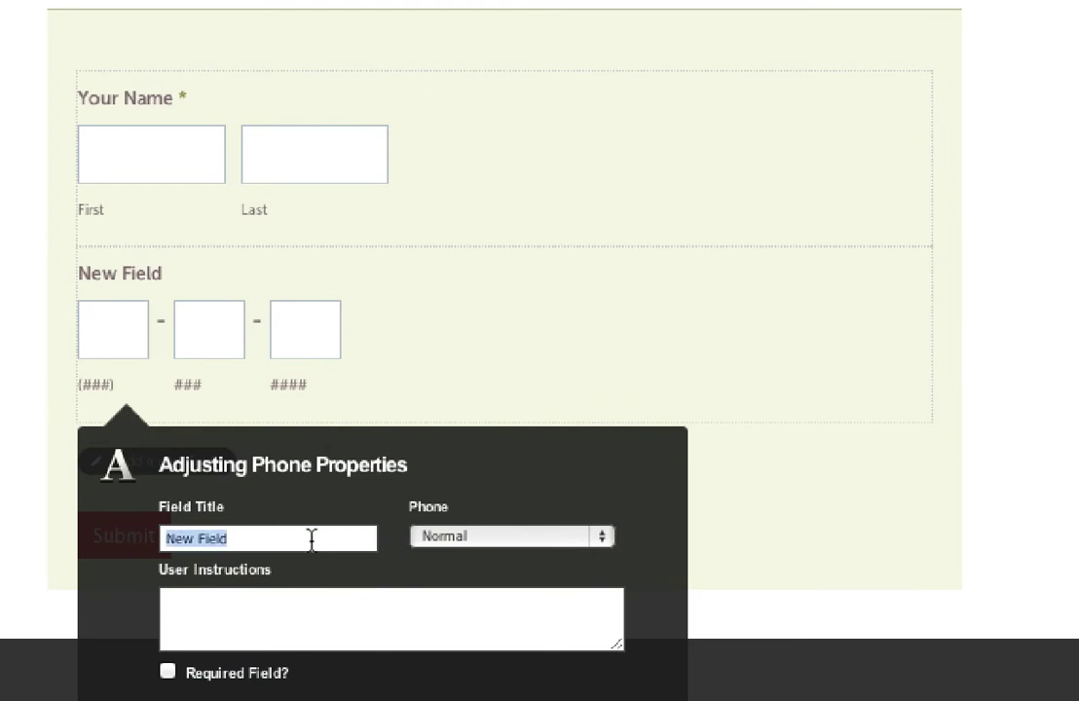
{"action": "type", "text": "Phone "}
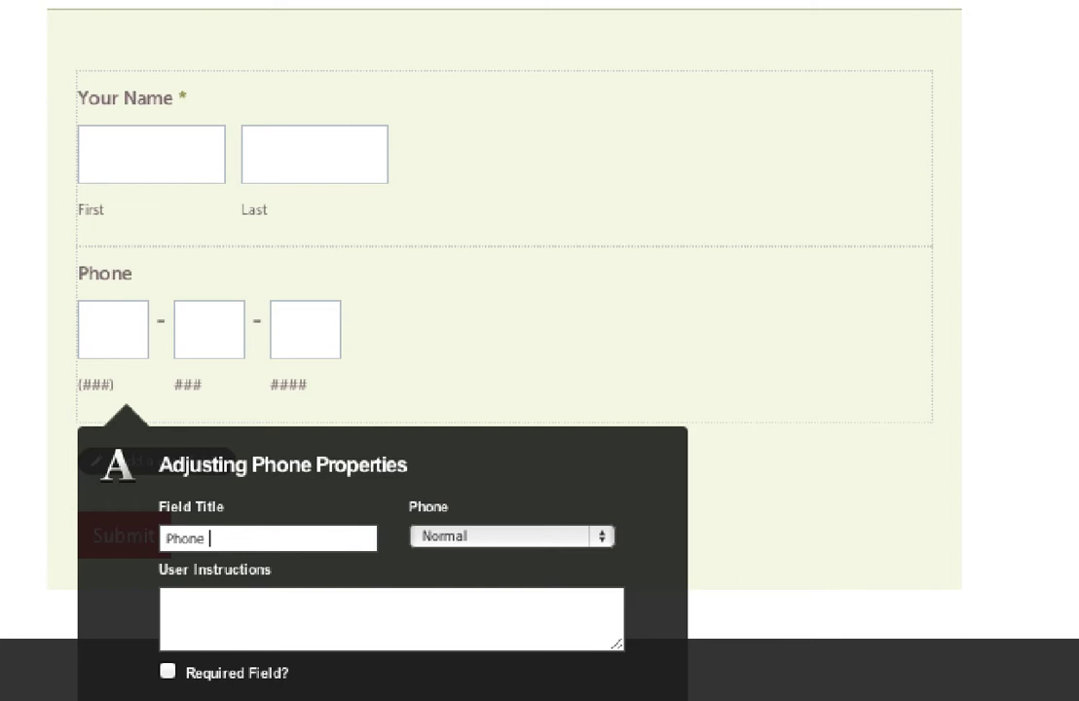
{"action": "type", "text": "Number"}
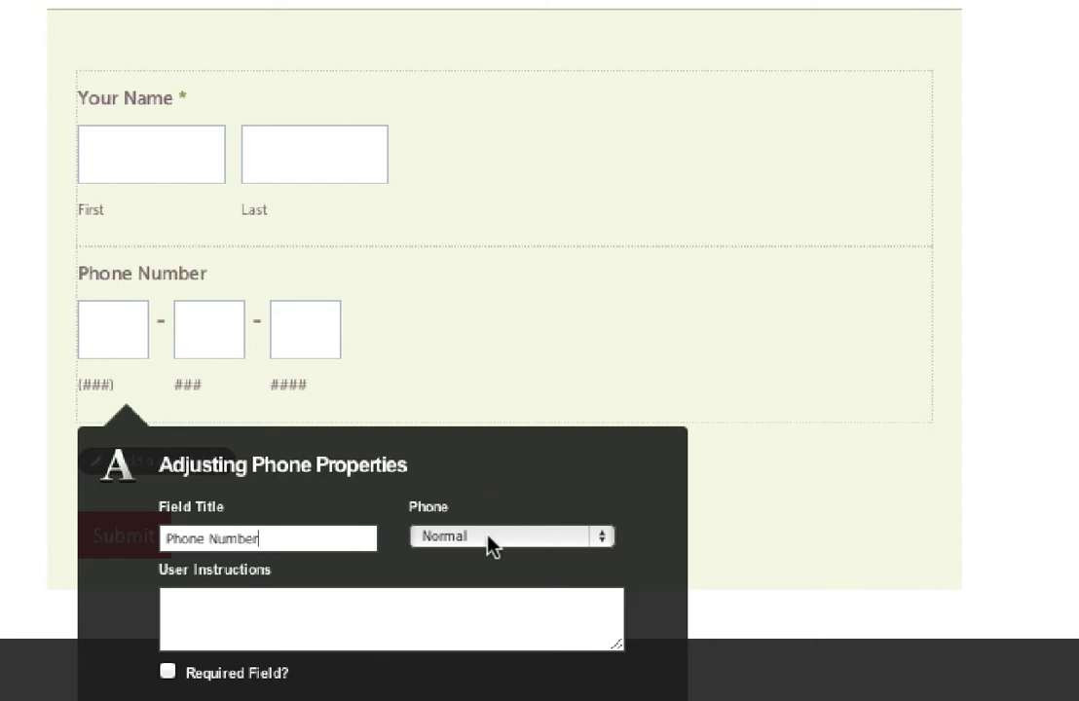
{"action": "left_click", "coordinate": [168, 672]}
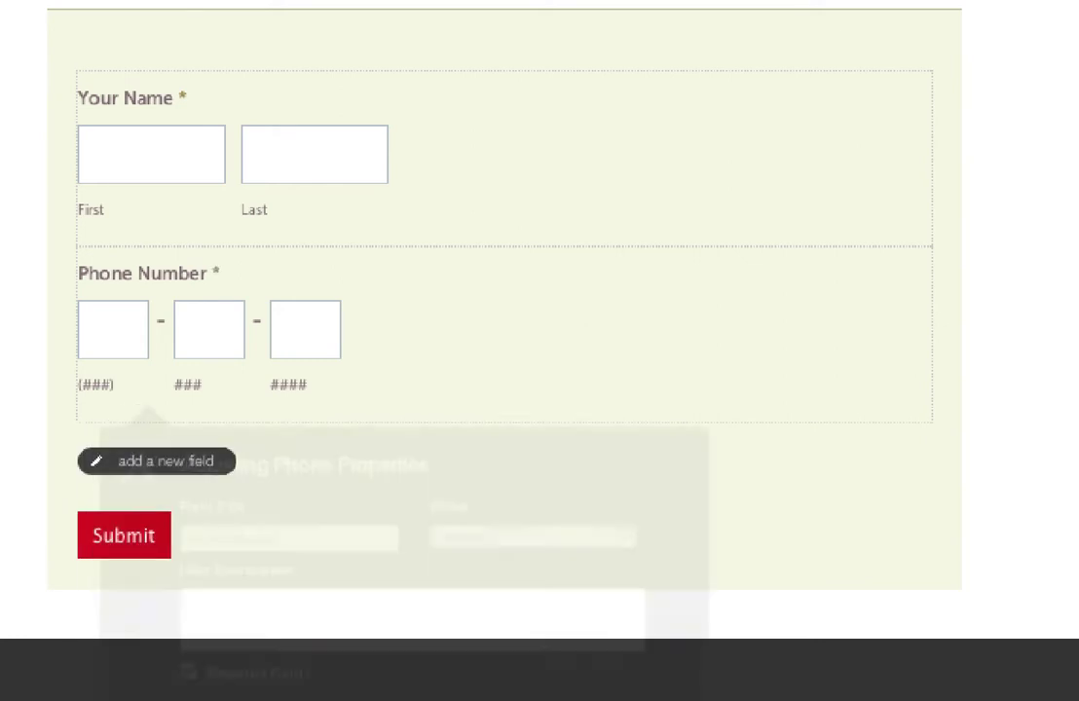
{"action": "scroll", "coordinate": [480, 468], "scroll_direction": "down", "scroll_amount": 1}
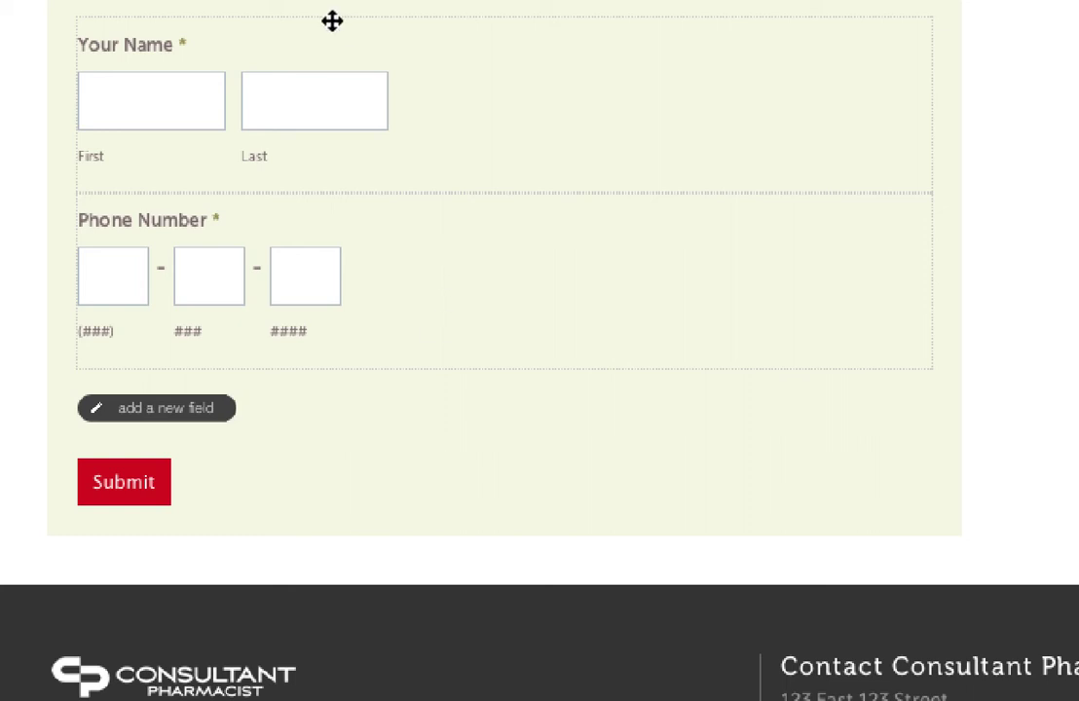
{"action": "left_click_drag", "start_coordinate": [479, 111], "coordinate": [482, 26]}
Create a Section Break titled 'Please submit below....' with instructions 'Another line of text here...'
{"action": "left_click", "coordinate": [164, 419]}
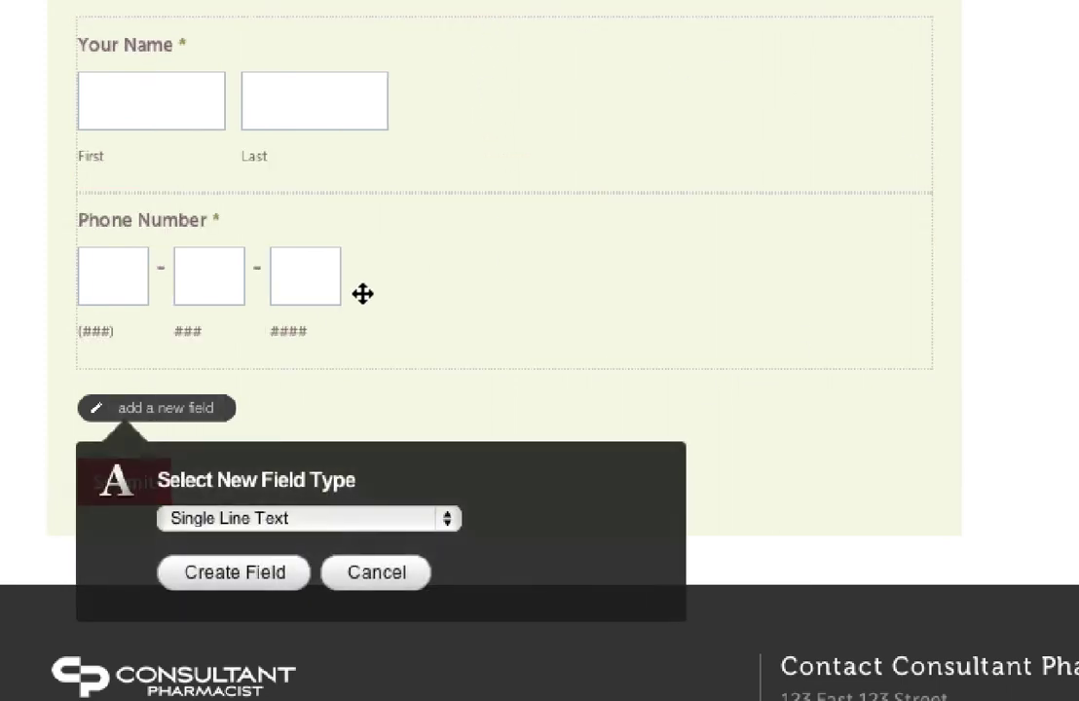
{"action": "left_click", "coordinate": [213, 523]}
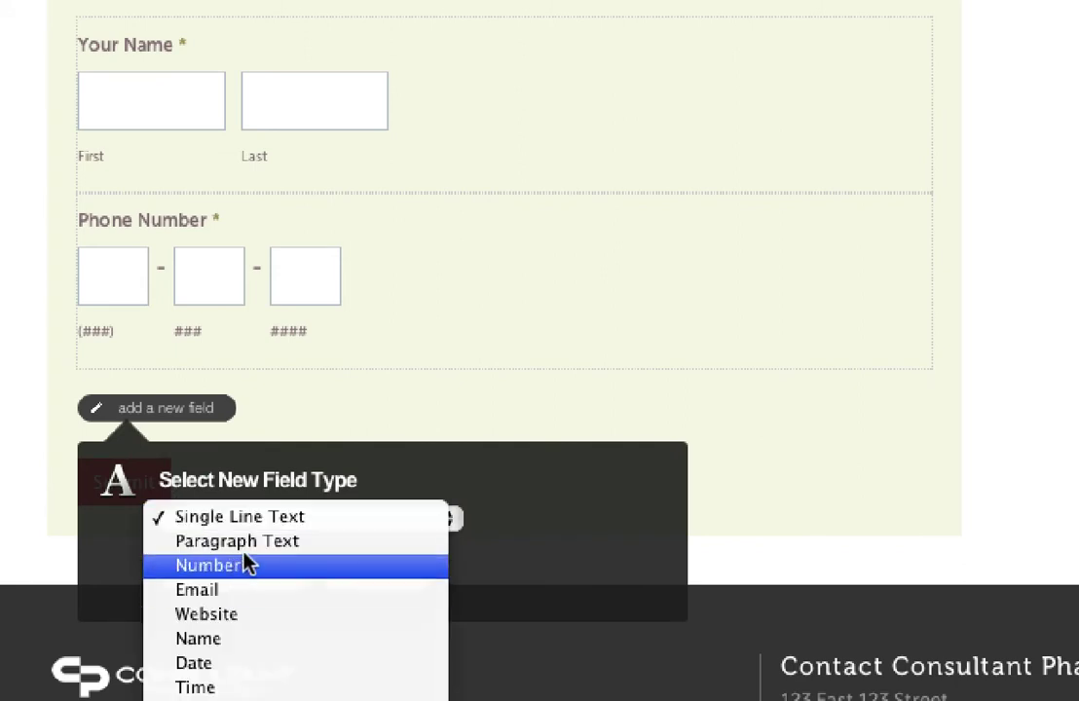
{"action": "left_click", "coordinate": [245, 542]}
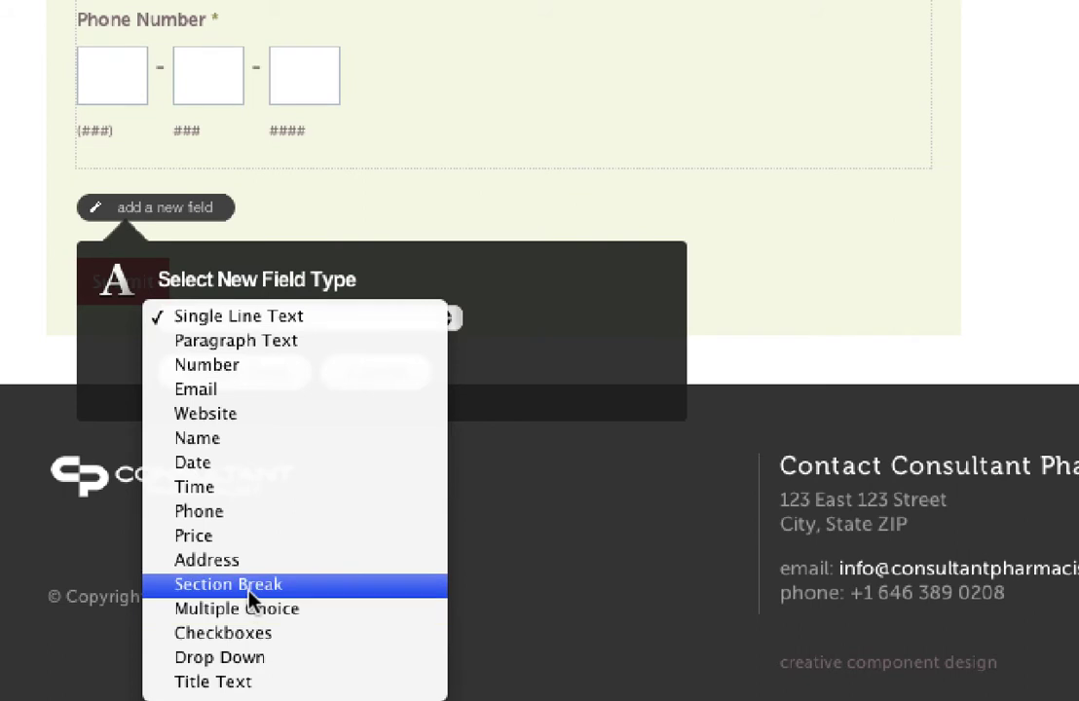
{"action": "left_click", "coordinate": [248, 589]}
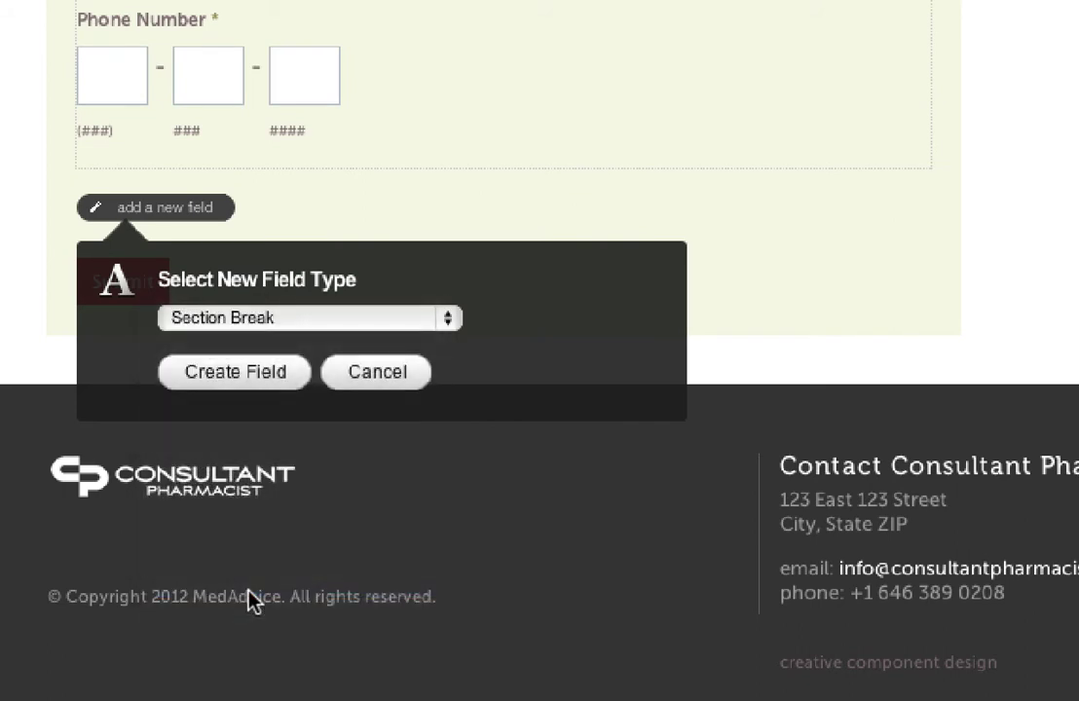
{"action": "left_click", "coordinate": [236, 376]}
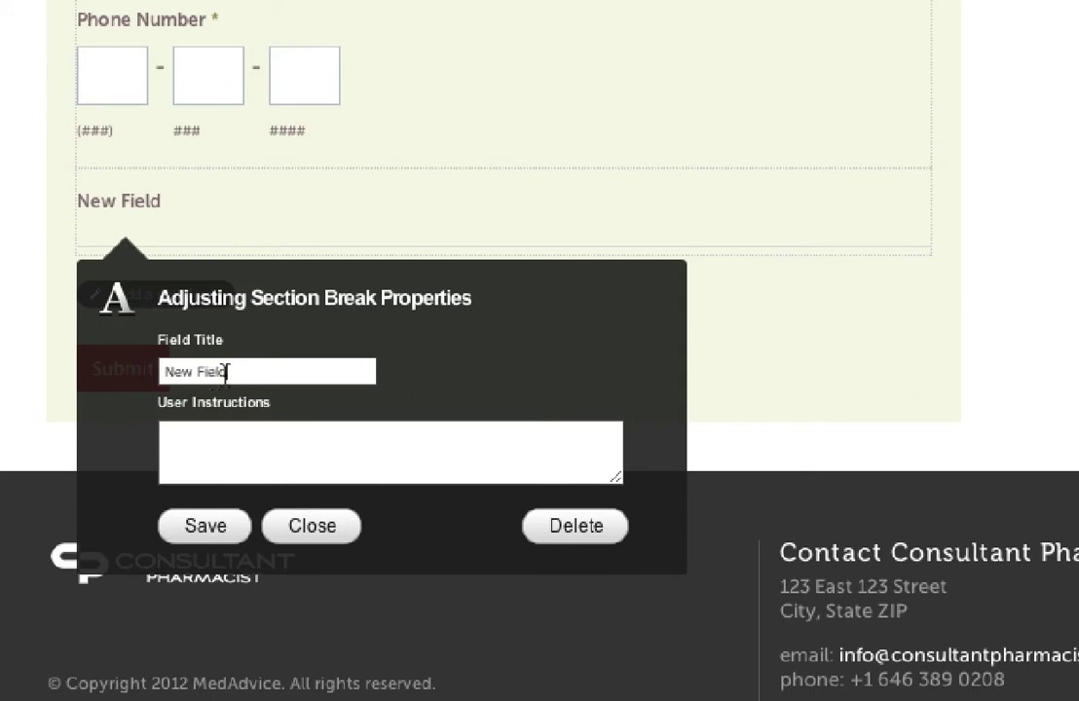
{"action": "triple_click", "coordinate": [225, 372]}
{"action": "type", "text": "Ple"}
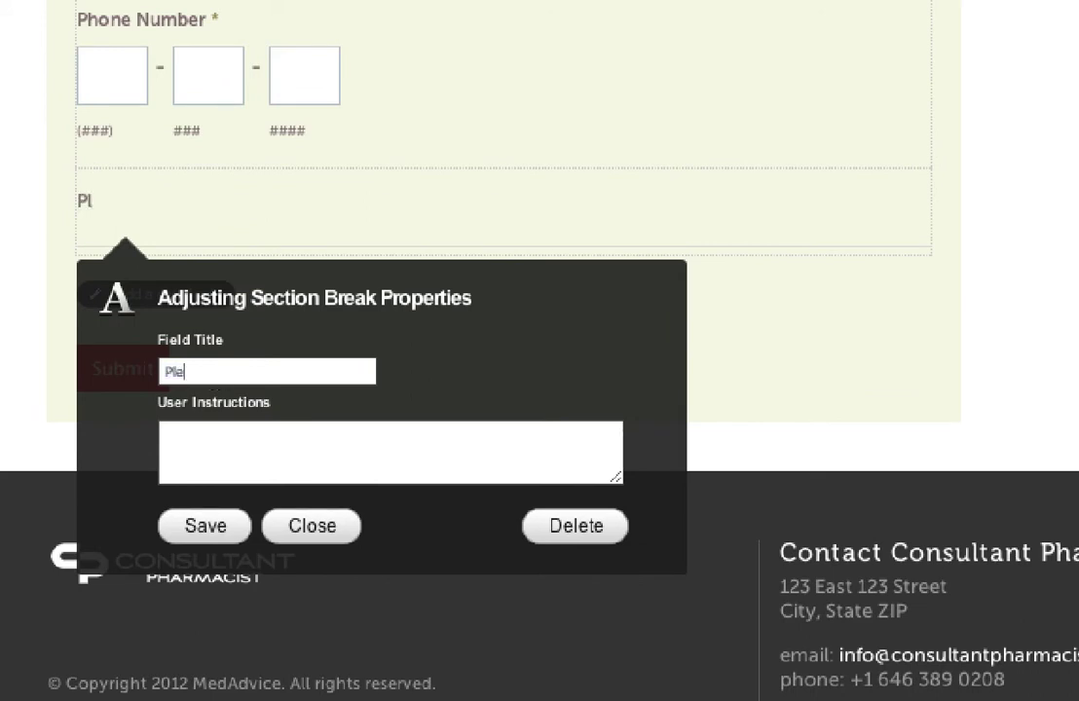
{"action": "type", "text": "ase submit belo"}
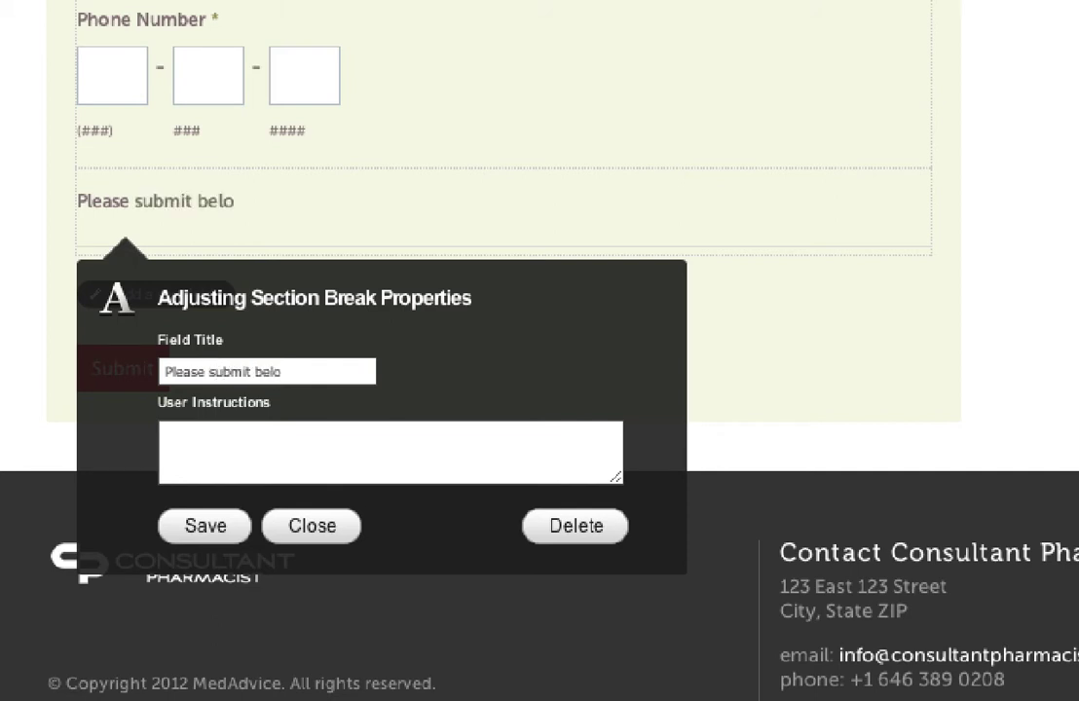
{"action": "type", "text": "w...."}
{"action": "left_click", "coordinate": [331, 431]}
{"action": "type", "text": "Another"}
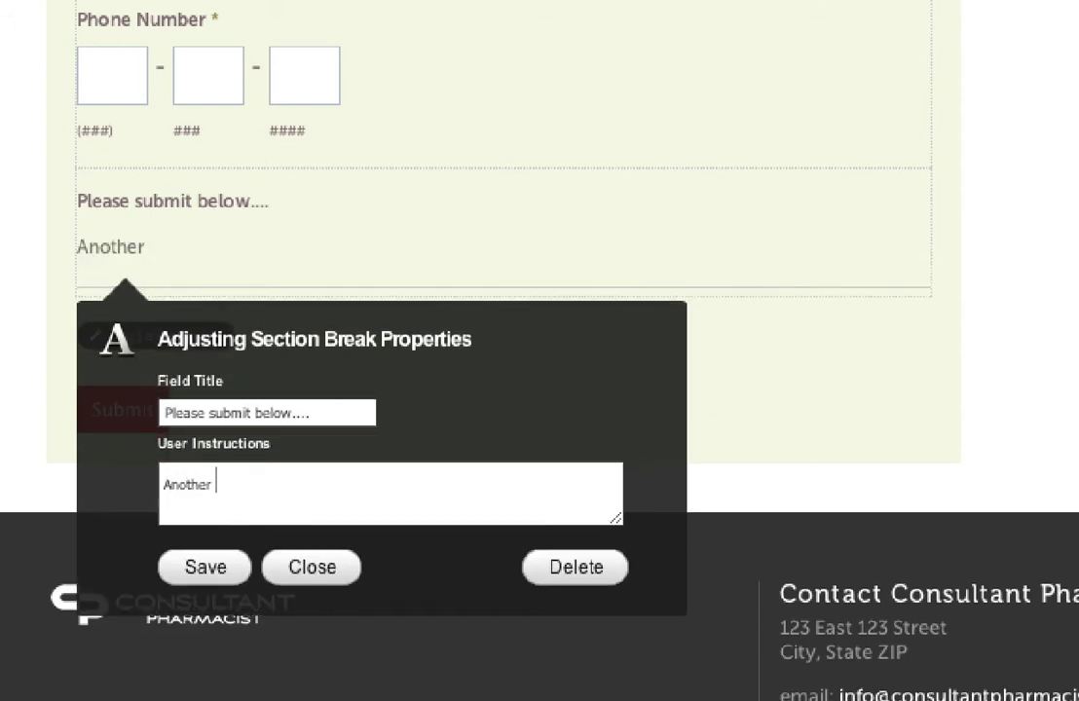
{"action": "type", "text": " line of "}
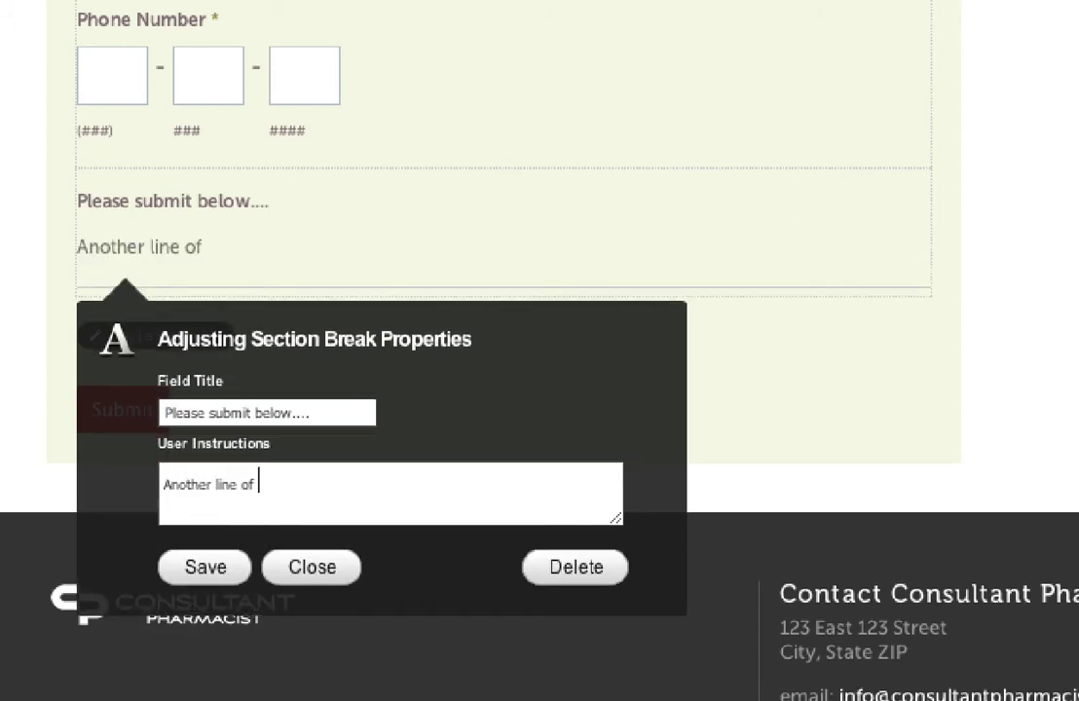
{"action": "type", "text": "text here.."}
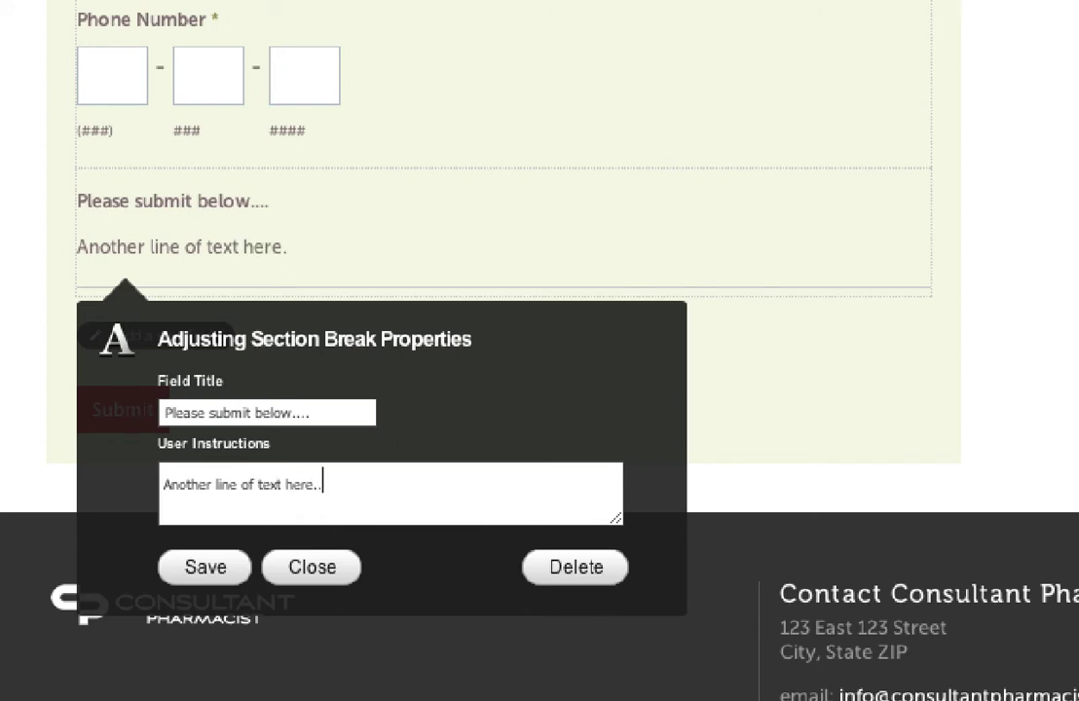
{"action": "type", "text": "."}
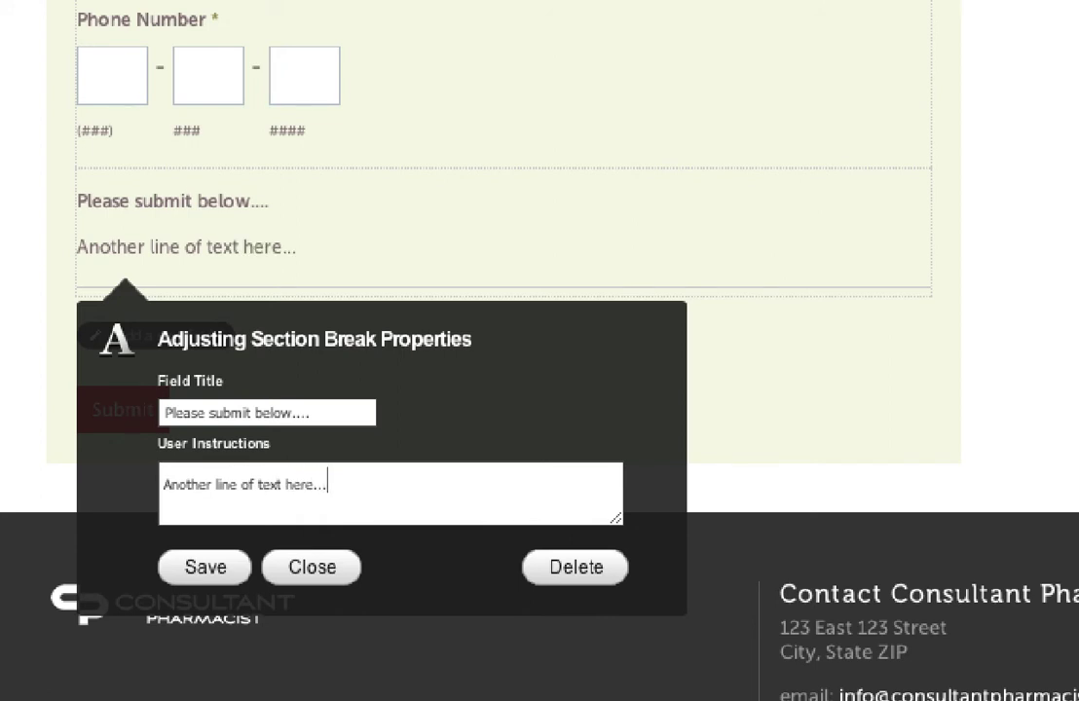
Save the section break and drag it above the Your Name field
{"action": "left_click", "coordinate": [207, 567]}
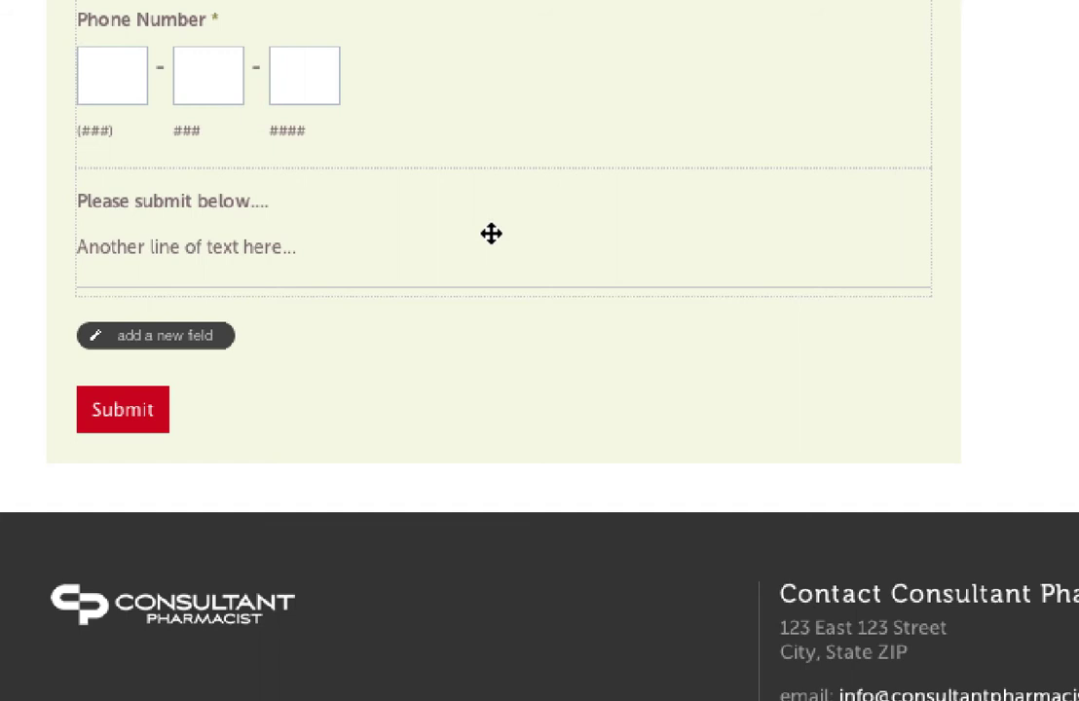
{"action": "left_click_drag", "start_coordinate": [491, 233], "coordinate": [501, 4]}
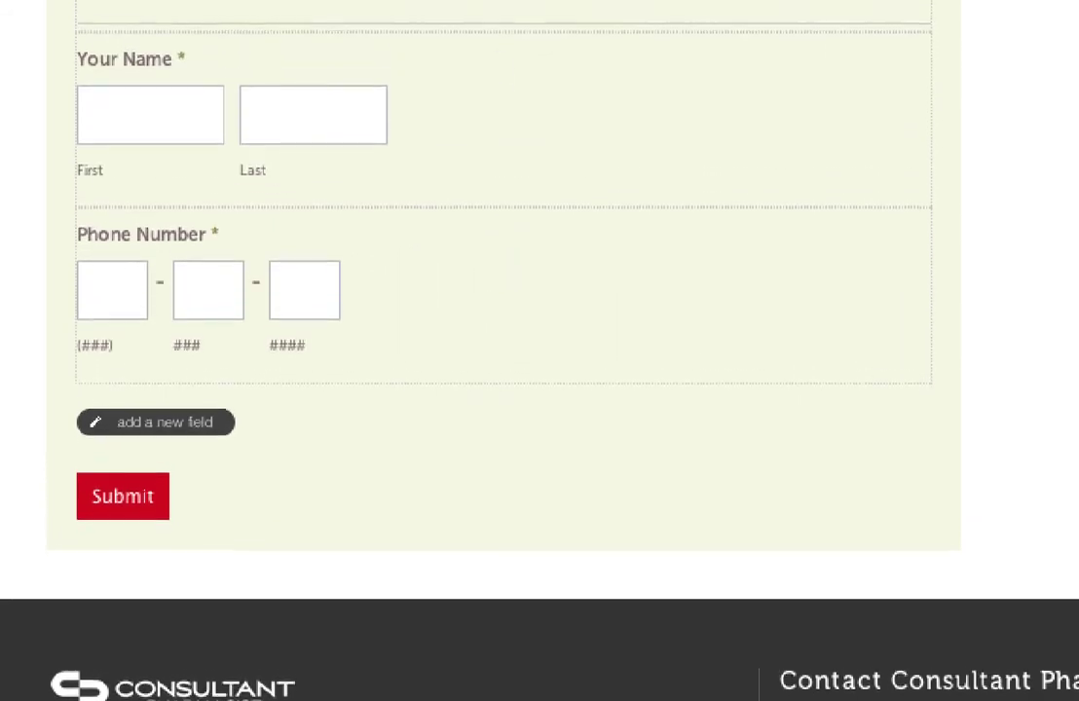
{"action": "scroll", "coordinate": [468, 302], "scroll_direction": "up", "scroll_amount": 3}
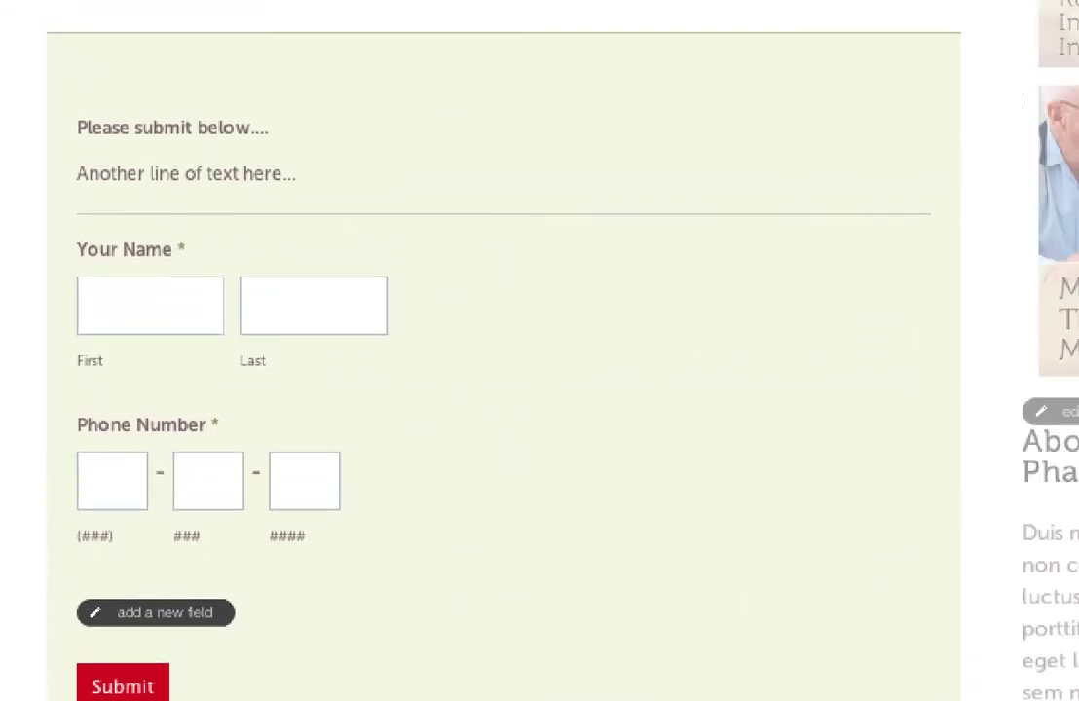
{"action": "scroll", "coordinate": [737, 351], "scroll_direction": "down", "scroll_amount": 2}
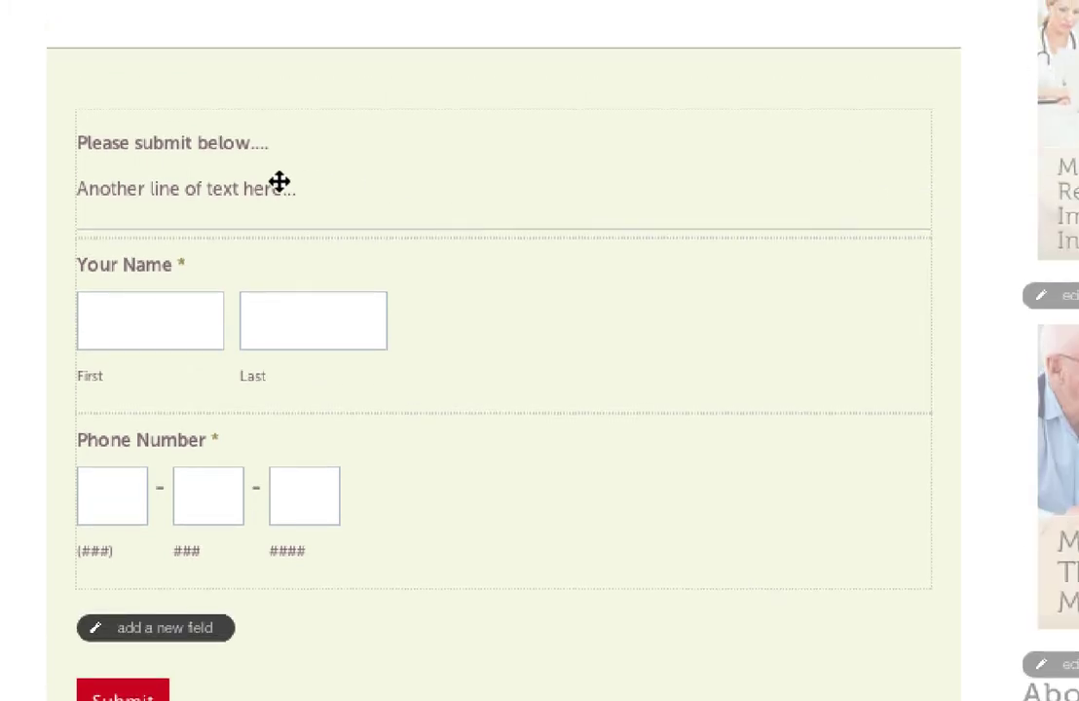
Reopen the section break, review its title and instruction text, and save it
{"action": "left_click", "coordinate": [245, 174]}
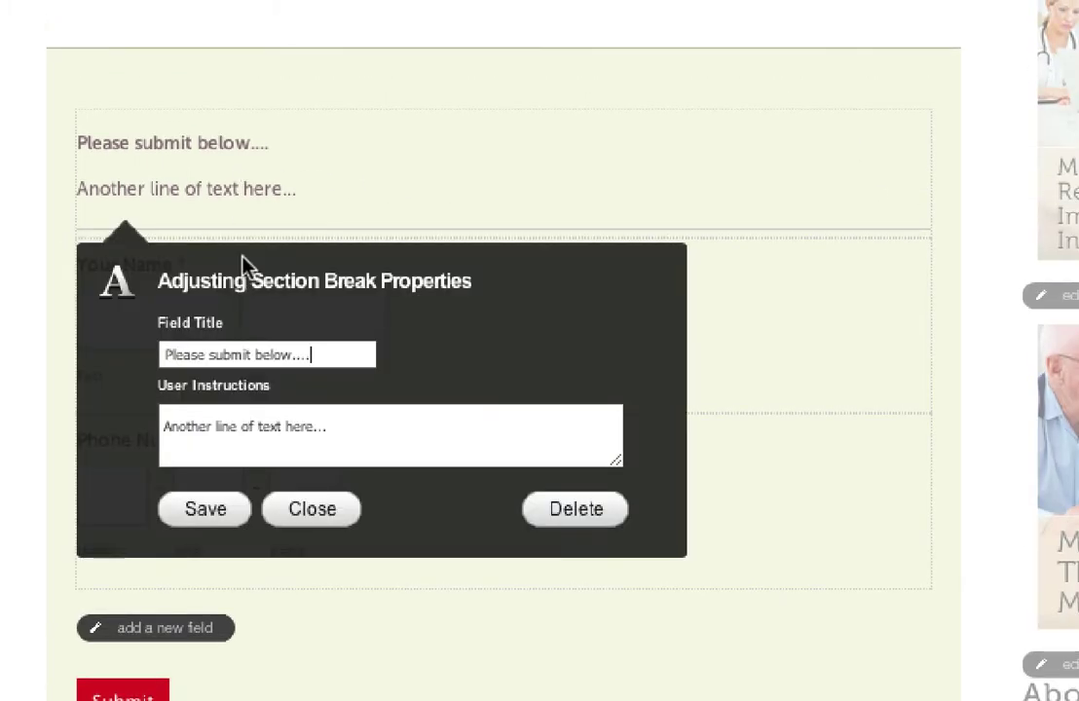
{"action": "double_click", "coordinate": [219, 355]}
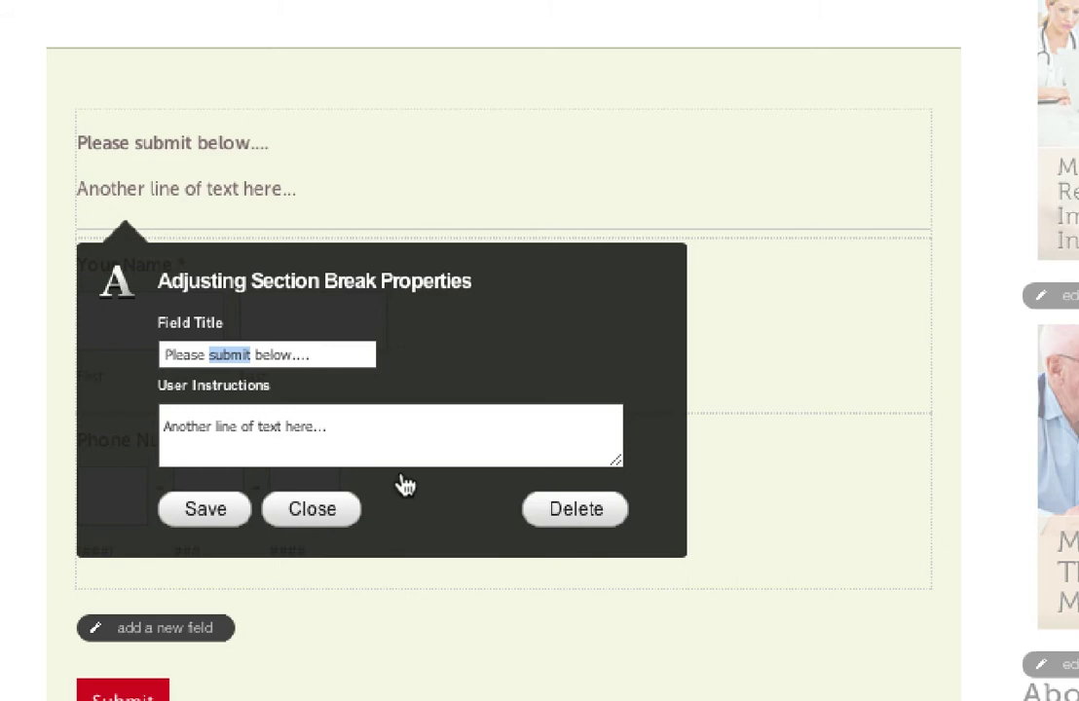
{"action": "left_click", "coordinate": [223, 425]}
{"action": "left_click", "coordinate": [345, 421]}
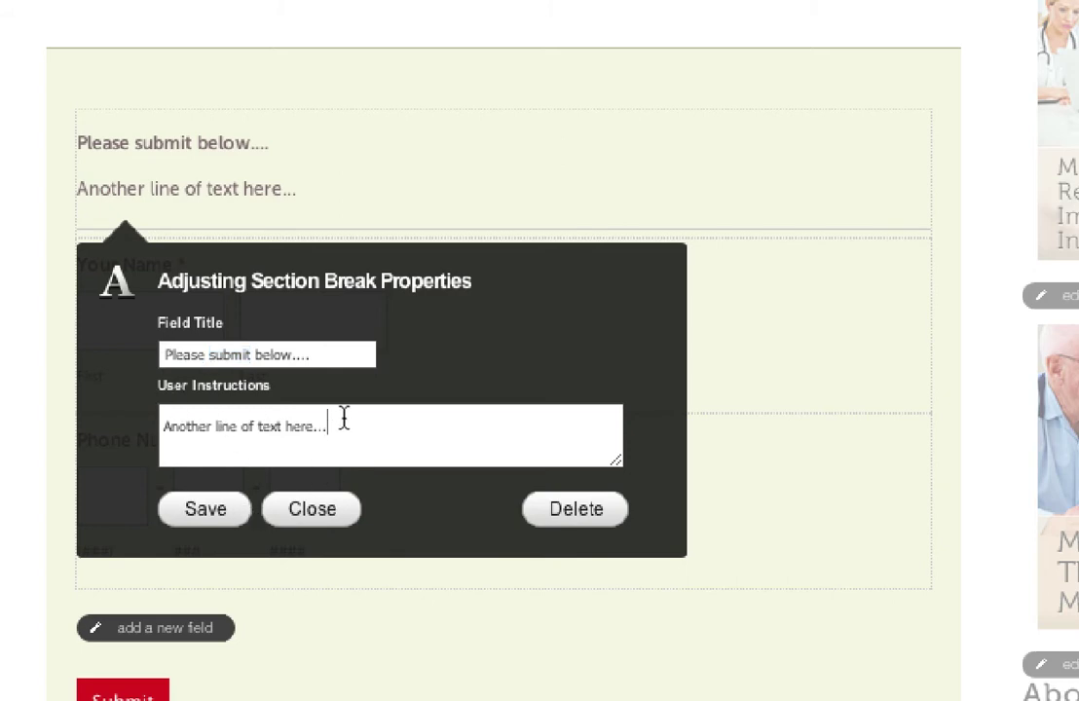
{"action": "left_click", "coordinate": [162, 428]}
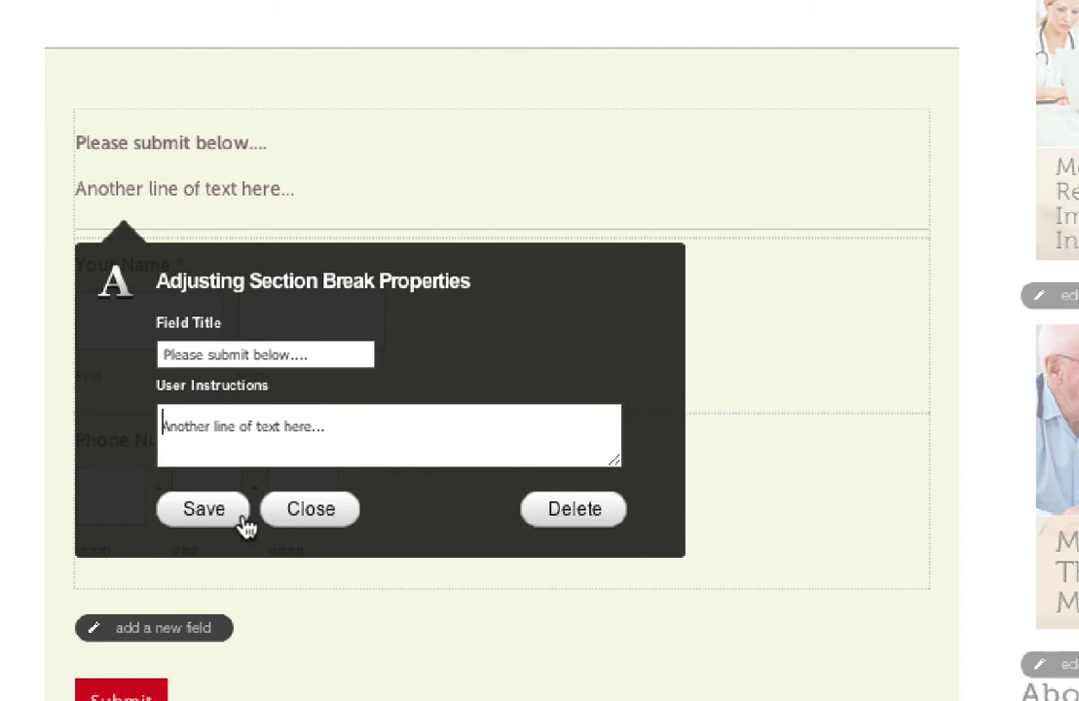
{"action": "left_click", "coordinate": [310, 518]}
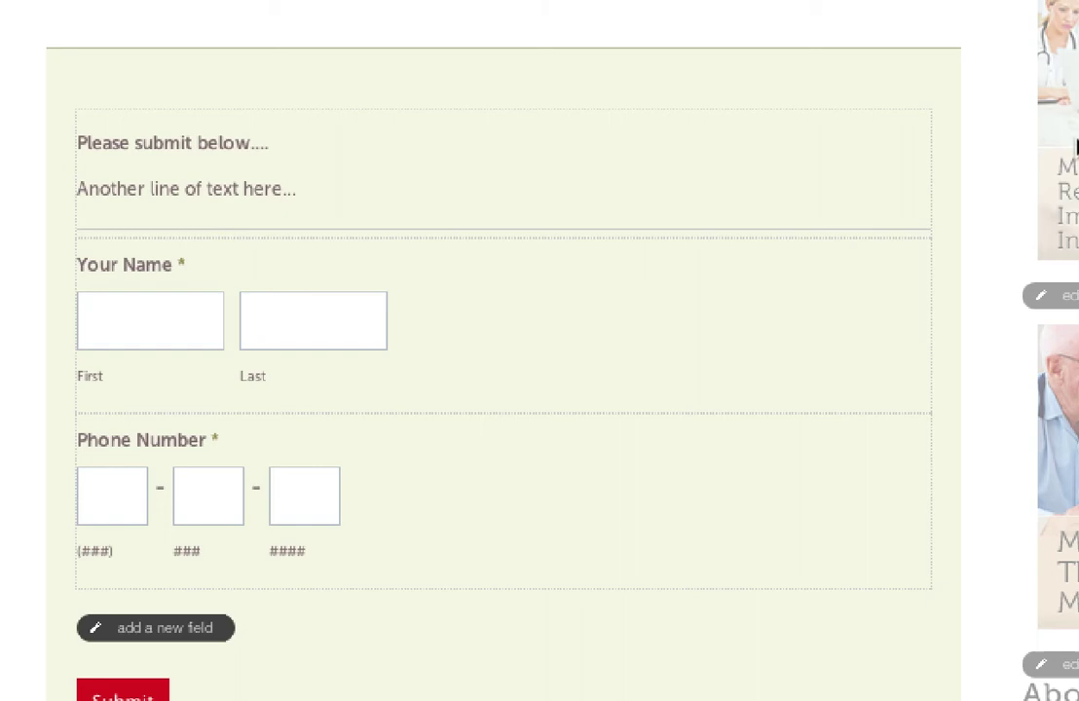
Open the Request a Quote page and switch the editor to Content, then Structure mode
{"action": "scroll", "coordinate": [651, 458], "scroll_direction": "up", "scroll_amount": 3}
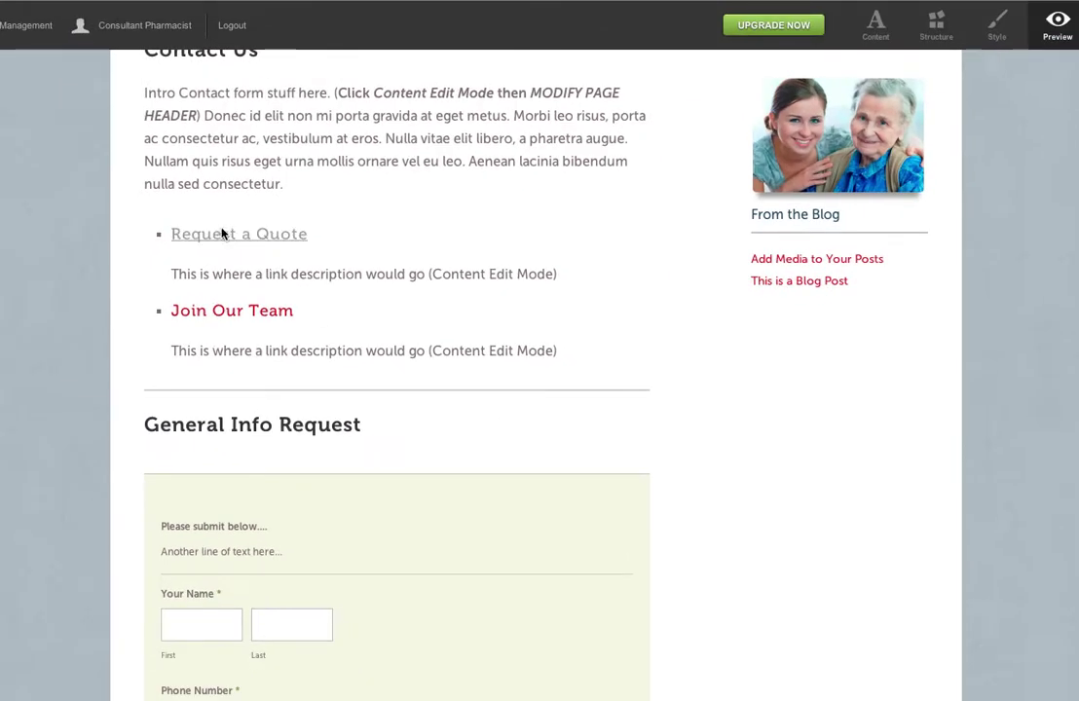
{"action": "left_click", "coordinate": [222, 234]}
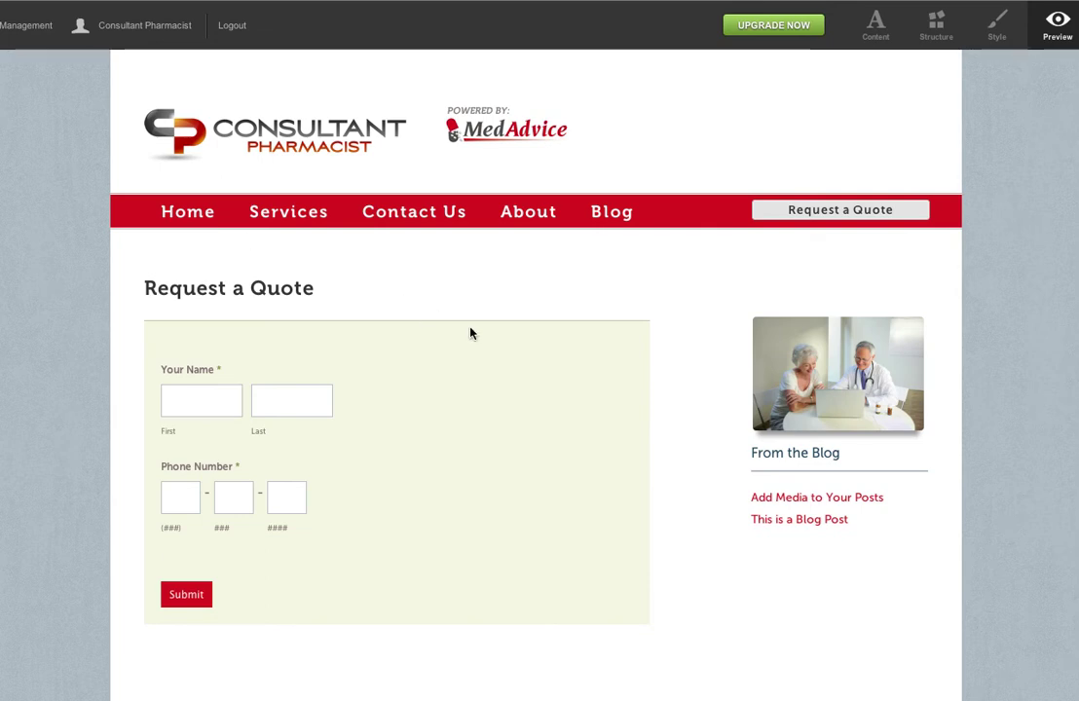
{"action": "scroll", "coordinate": [470, 333], "scroll_direction": "down", "scroll_amount": 1}
{"action": "left_click", "coordinate": [875, 22]}
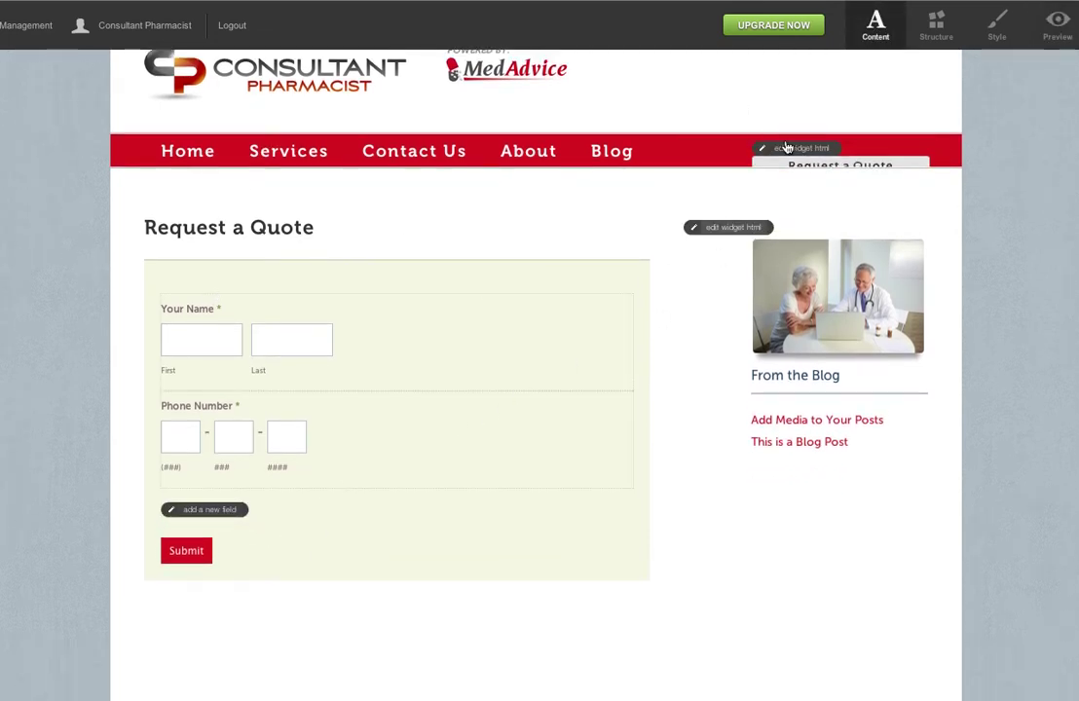
{"action": "left_click", "coordinate": [936, 25]}
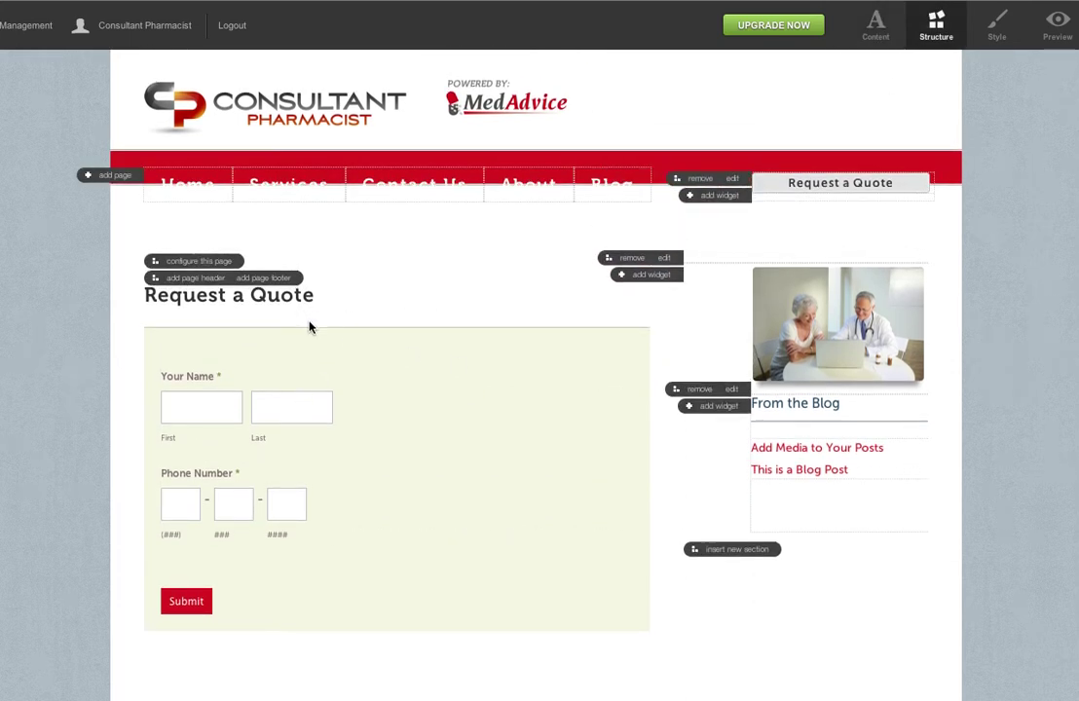
{"action": "left_click", "coordinate": [180, 263]}
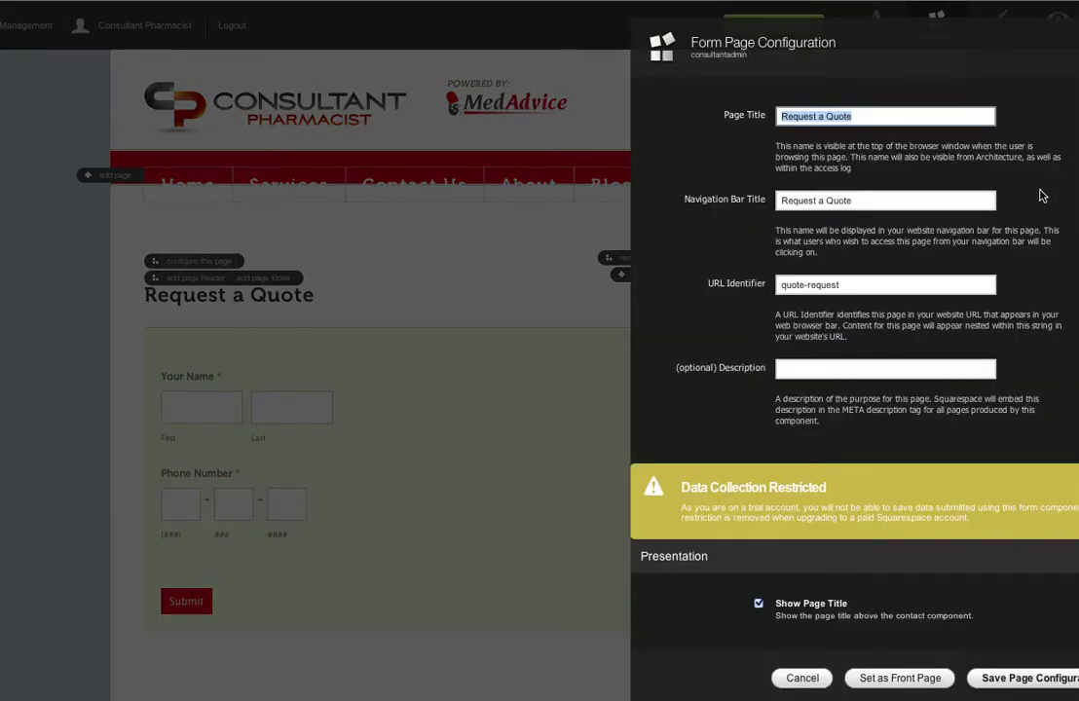
{"action": "scroll", "coordinate": [1040, 194], "scroll_direction": "down", "scroll_amount": 5}
{"action": "scroll", "coordinate": [1040, 195], "scroll_direction": "down", "scroll_amount": 3}
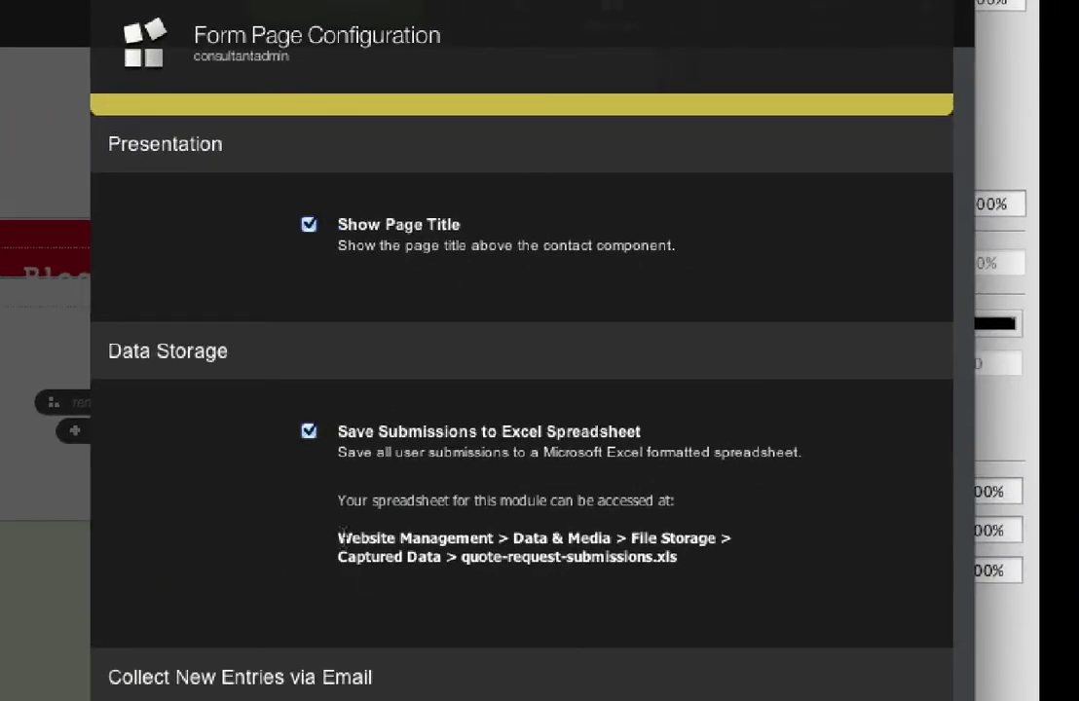
{"action": "left_click_drag", "start_coordinate": [337, 537], "coordinate": [695, 562]}
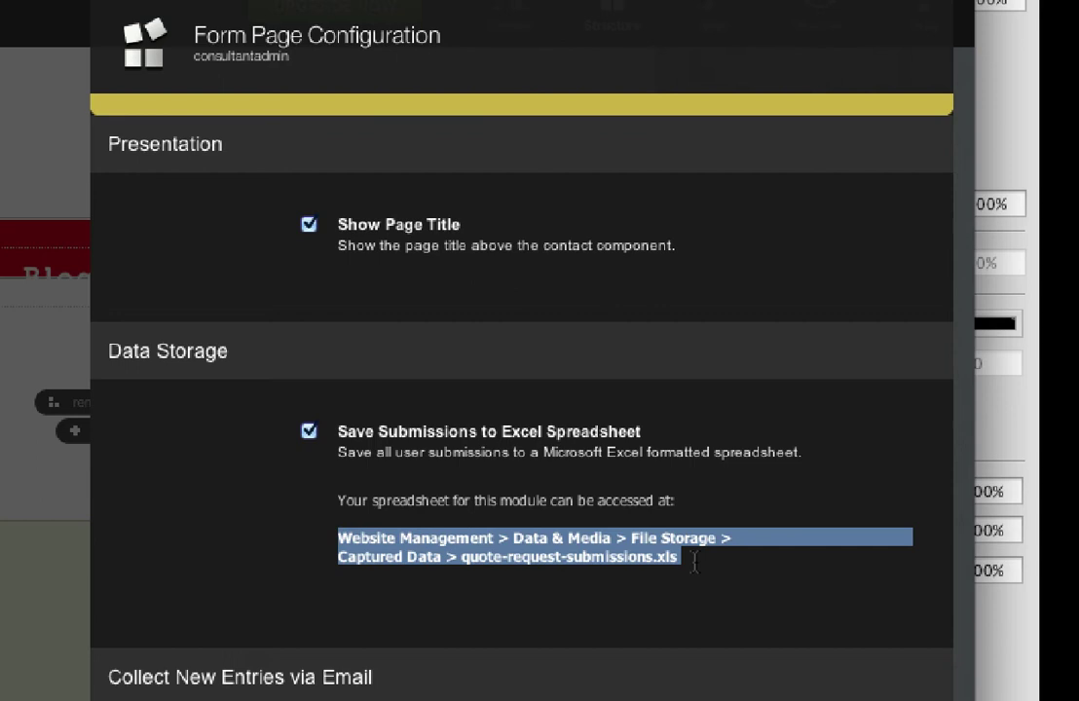
{"action": "left_click", "coordinate": [694, 562]}
{"action": "scroll", "coordinate": [582, 681], "scroll_direction": "down", "scroll_amount": 4}
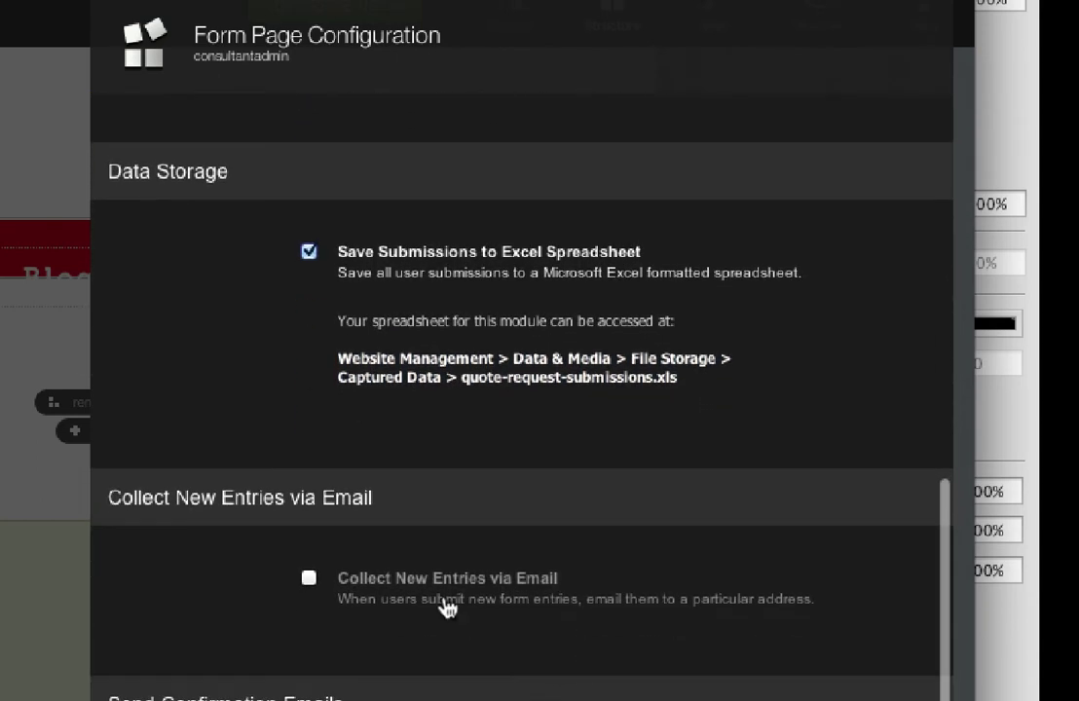
{"action": "left_click", "coordinate": [309, 583]}
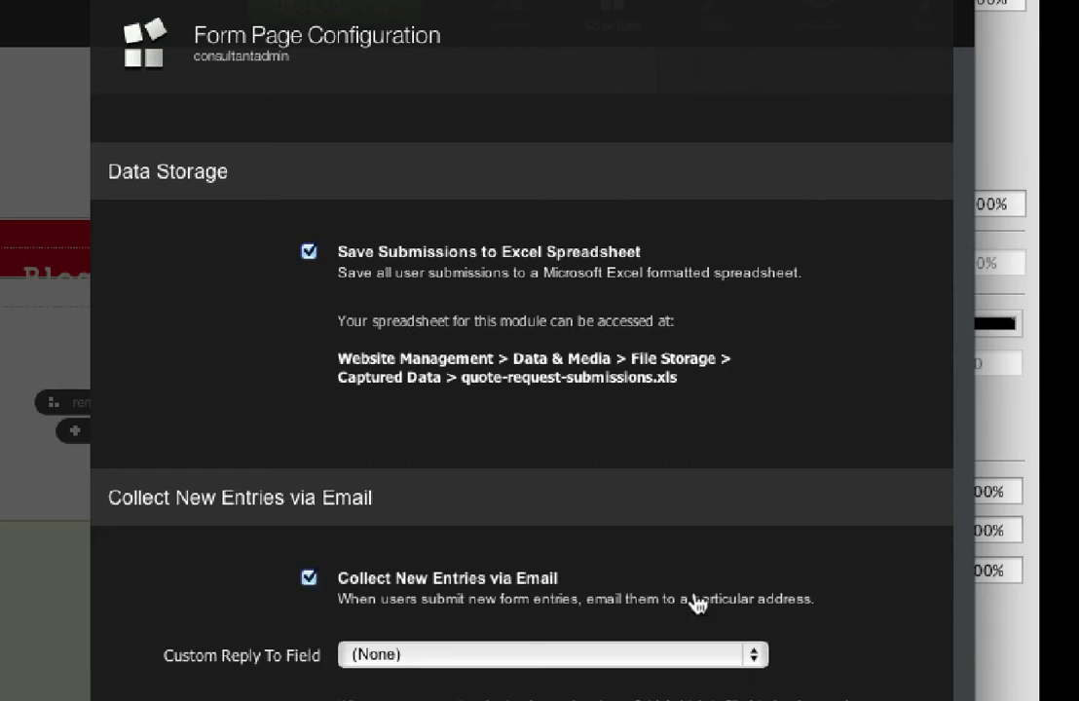
{"action": "left_click", "coordinate": [310, 581]}
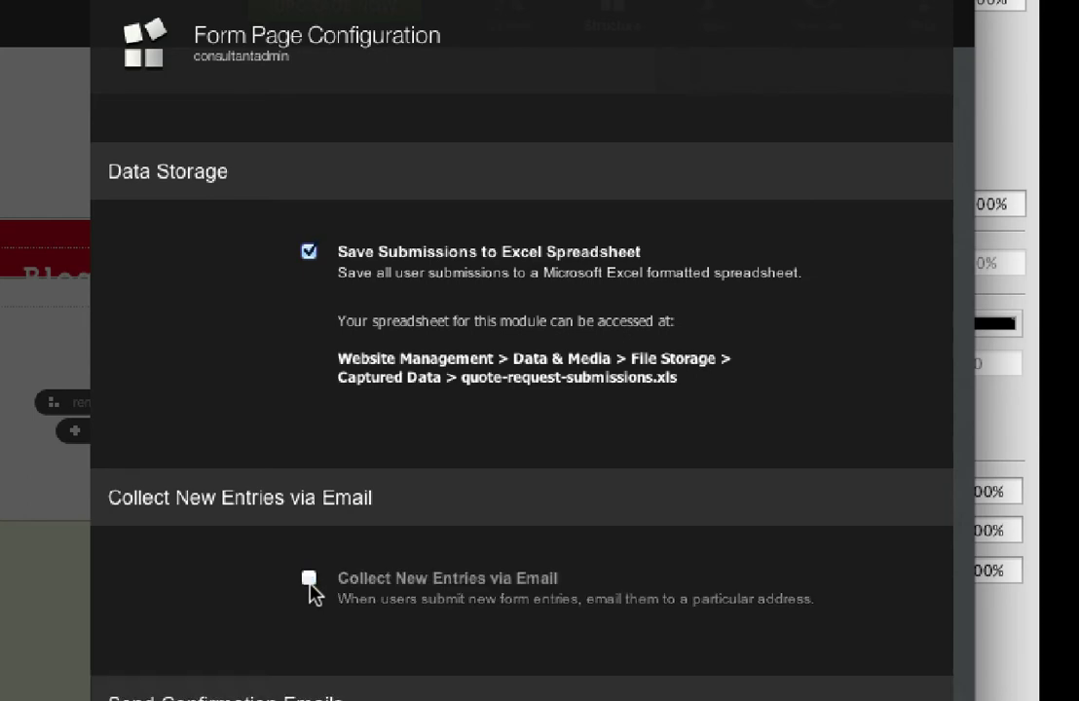
{"action": "left_click", "coordinate": [310, 581]}
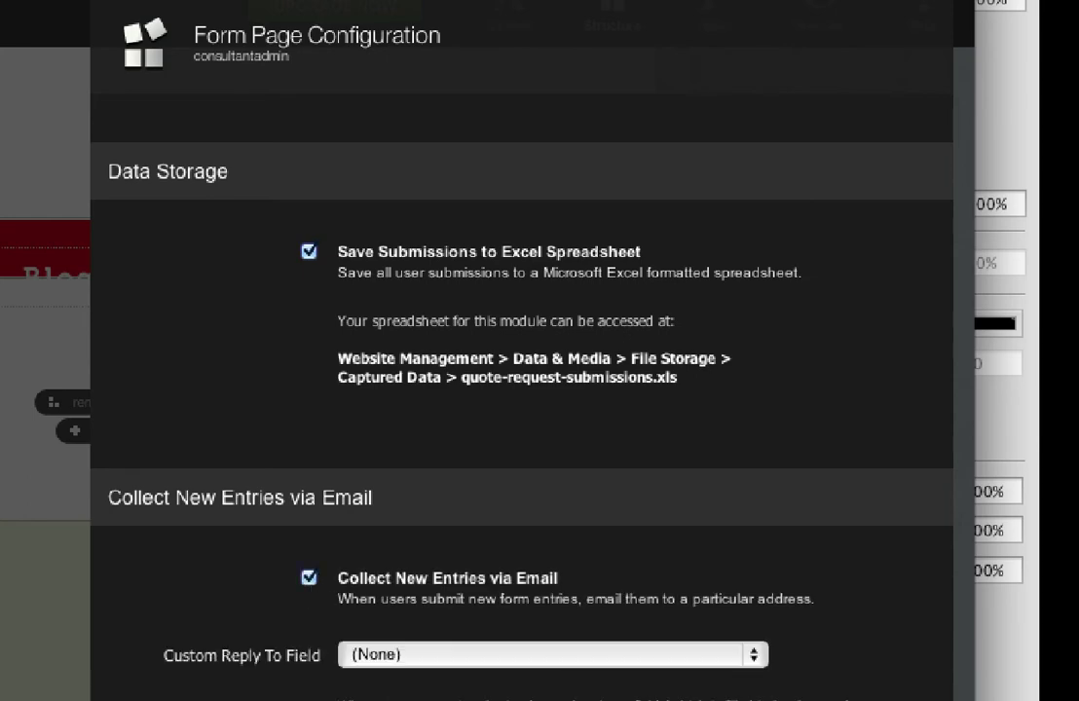
{"action": "scroll", "coordinate": [381, 687], "scroll_direction": "down", "scroll_amount": 1}
{"action": "scroll", "coordinate": [351, 200], "scroll_direction": "down", "scroll_amount": 5}
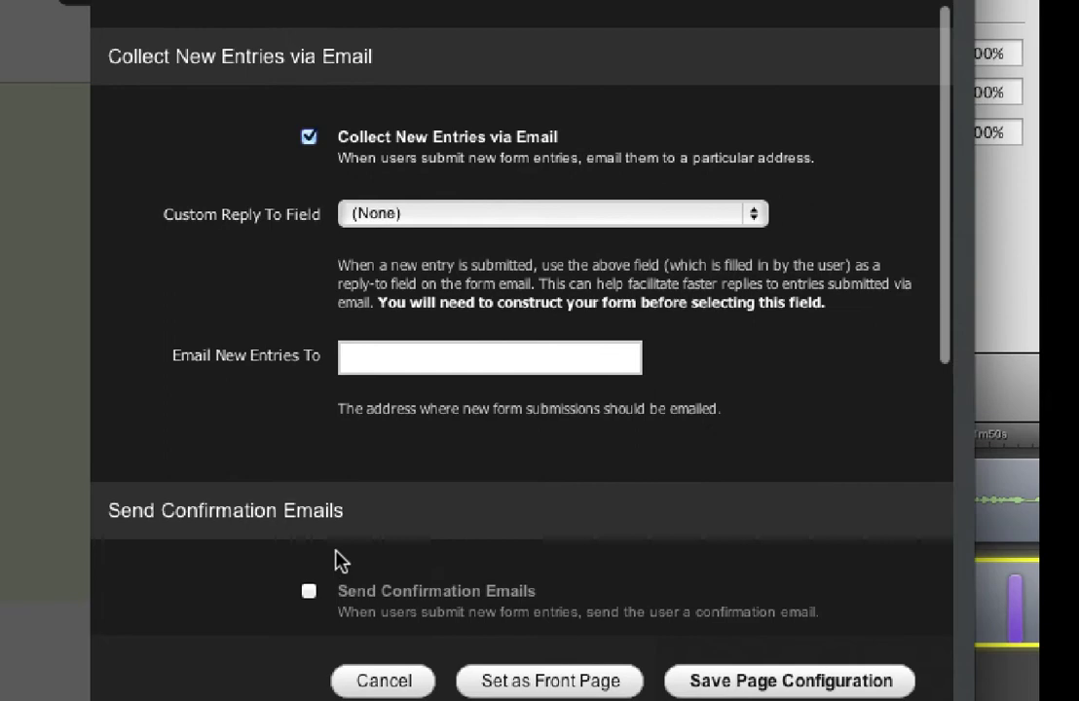
{"action": "scroll", "coordinate": [339, 557], "scroll_direction": "down", "scroll_amount": 2}
{"action": "scroll", "coordinate": [340, 555], "scroll_direction": "down", "scroll_amount": 1}
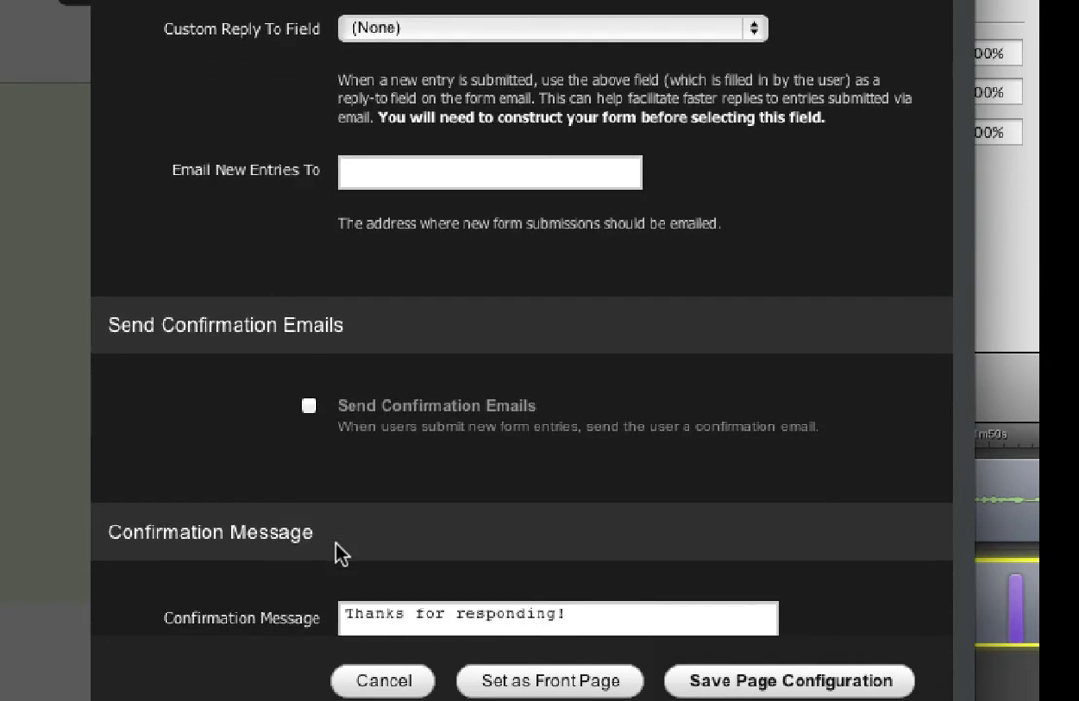
{"action": "left_click", "coordinate": [307, 406]}
{"action": "scroll", "coordinate": [392, 417], "scroll_direction": "down", "scroll_amount": 2}
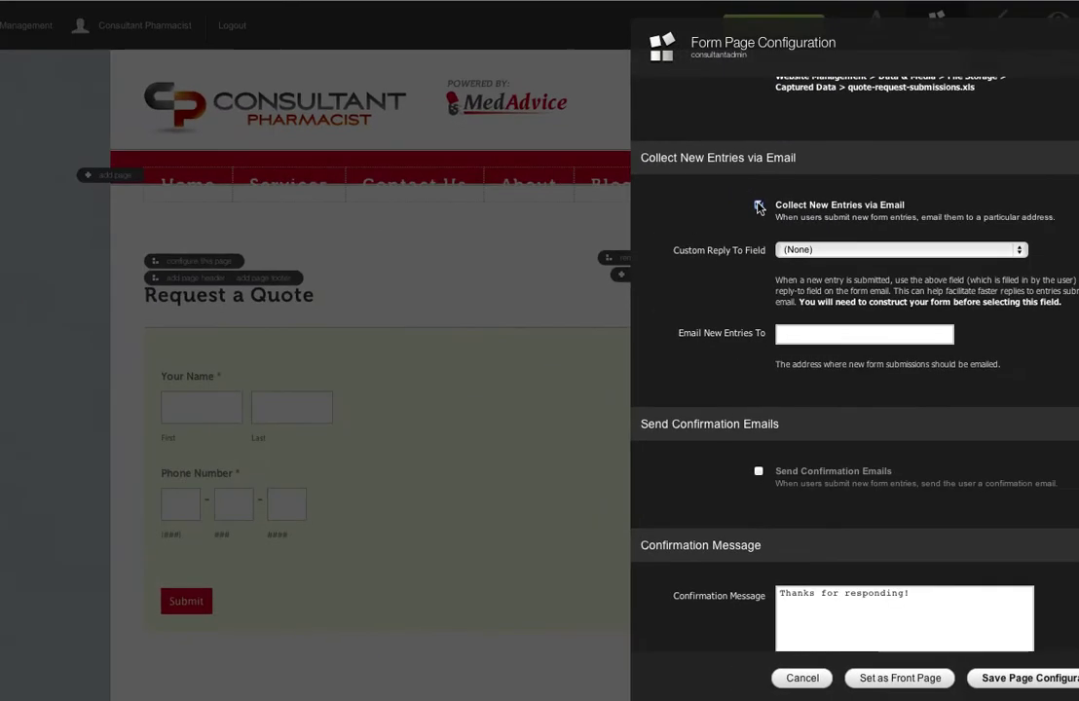
{"action": "left_click", "coordinate": [758, 206]}
{"action": "scroll", "coordinate": [1039, 579], "scroll_direction": "down", "scroll_amount": 1}
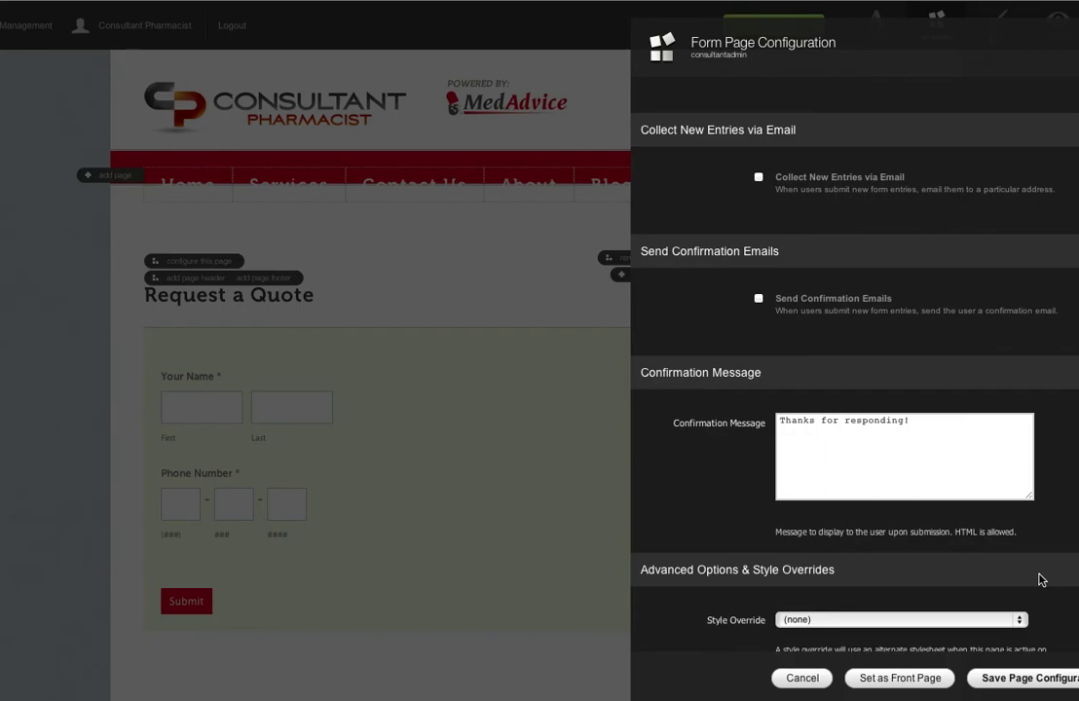
Discard the open settings, open Contact Us > Join Our Team, and bring up its page configuration
{"action": "left_click", "coordinate": [797, 676]}
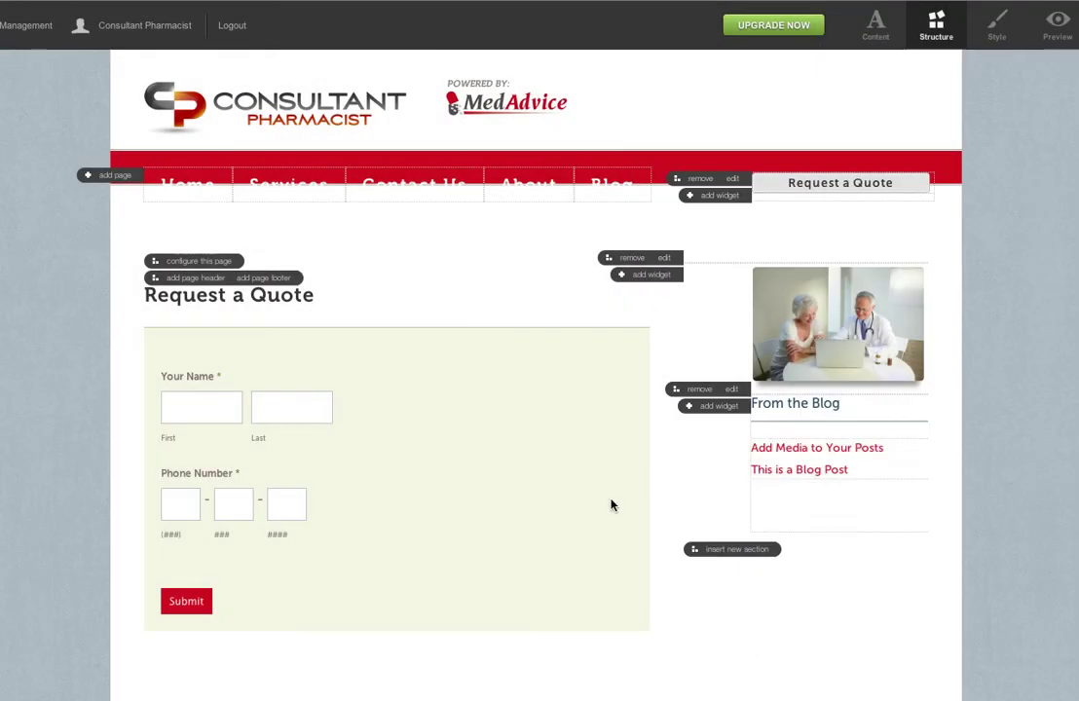
{"action": "mouse_move", "coordinate": [411, 193]}
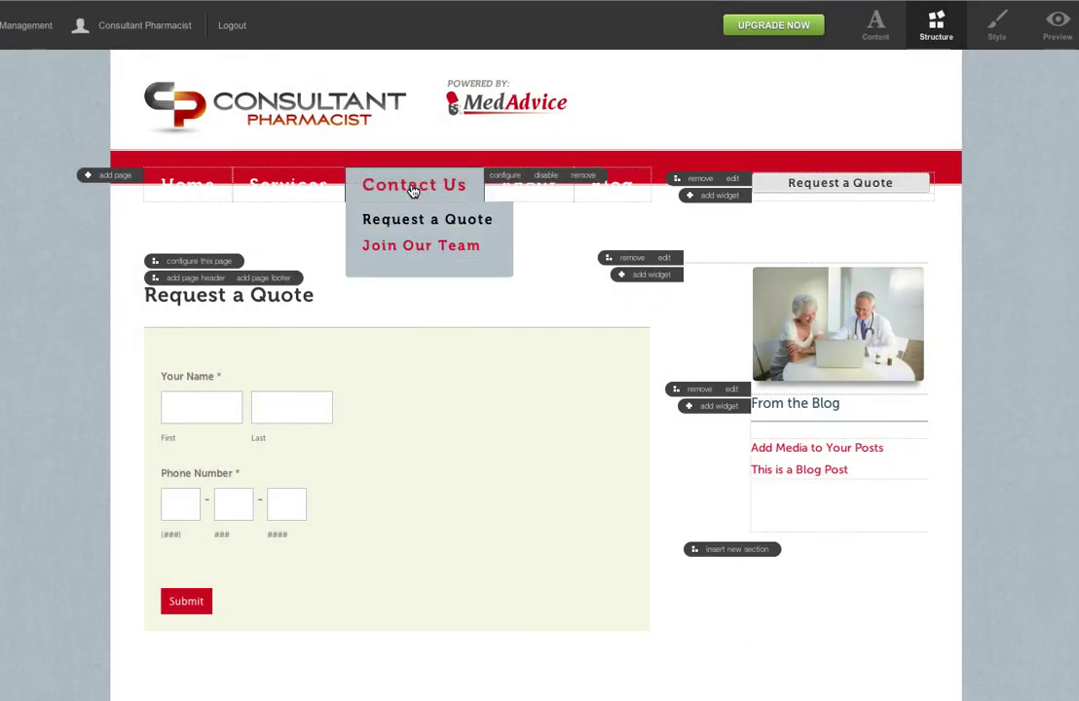
{"action": "left_click", "coordinate": [398, 247]}
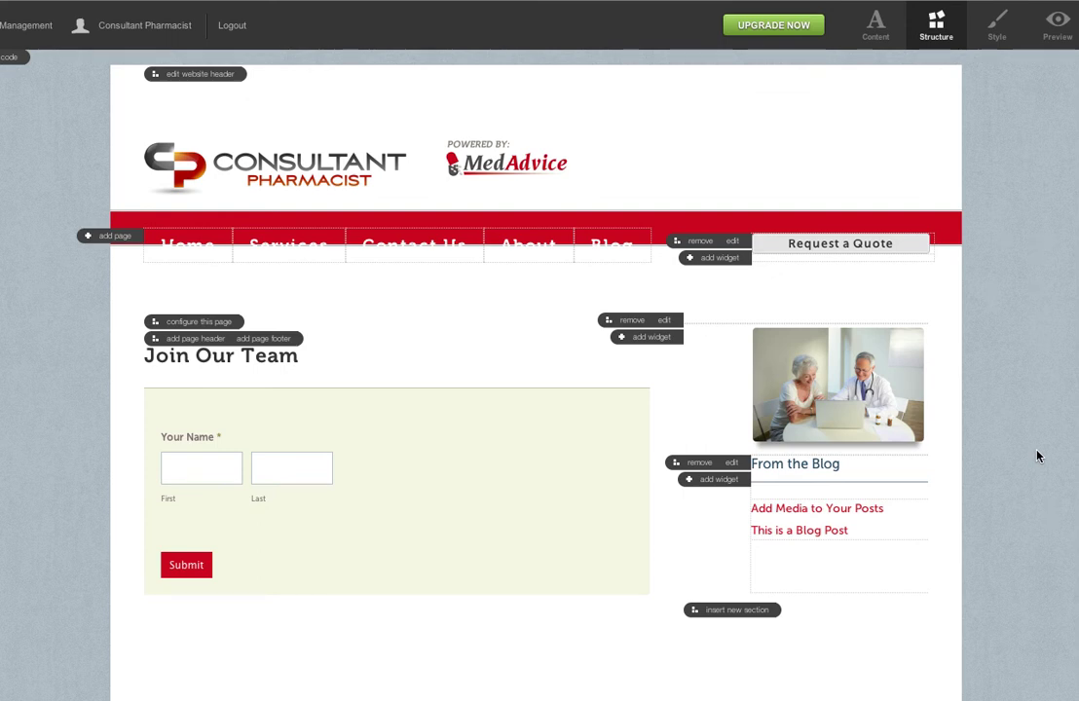
{"action": "scroll", "coordinate": [1038, 455], "scroll_direction": "down", "scroll_amount": 3}
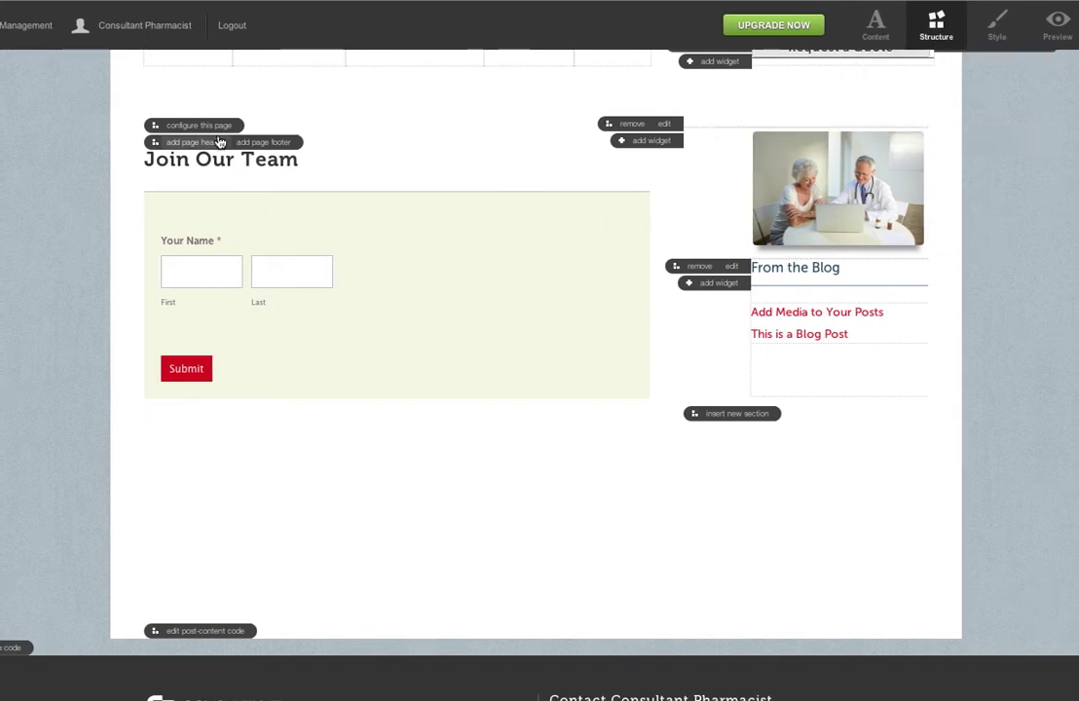
{"action": "scroll", "coordinate": [420, 319], "scroll_direction": "up", "scroll_amount": 1}
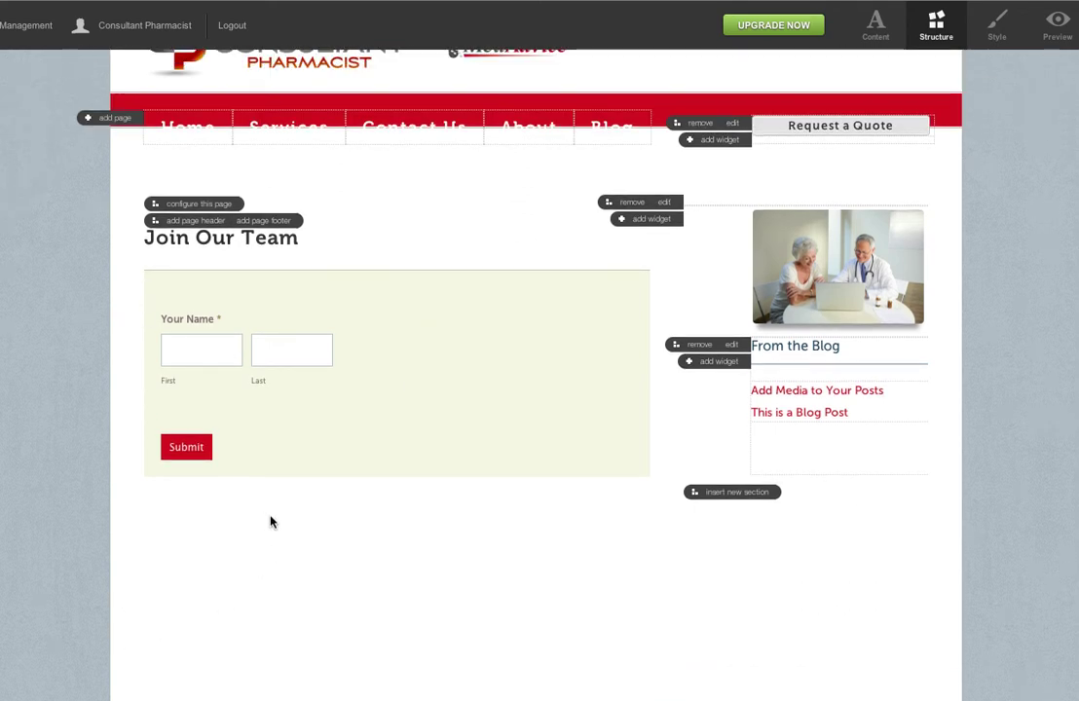
{"action": "left_click", "coordinate": [192, 206]}
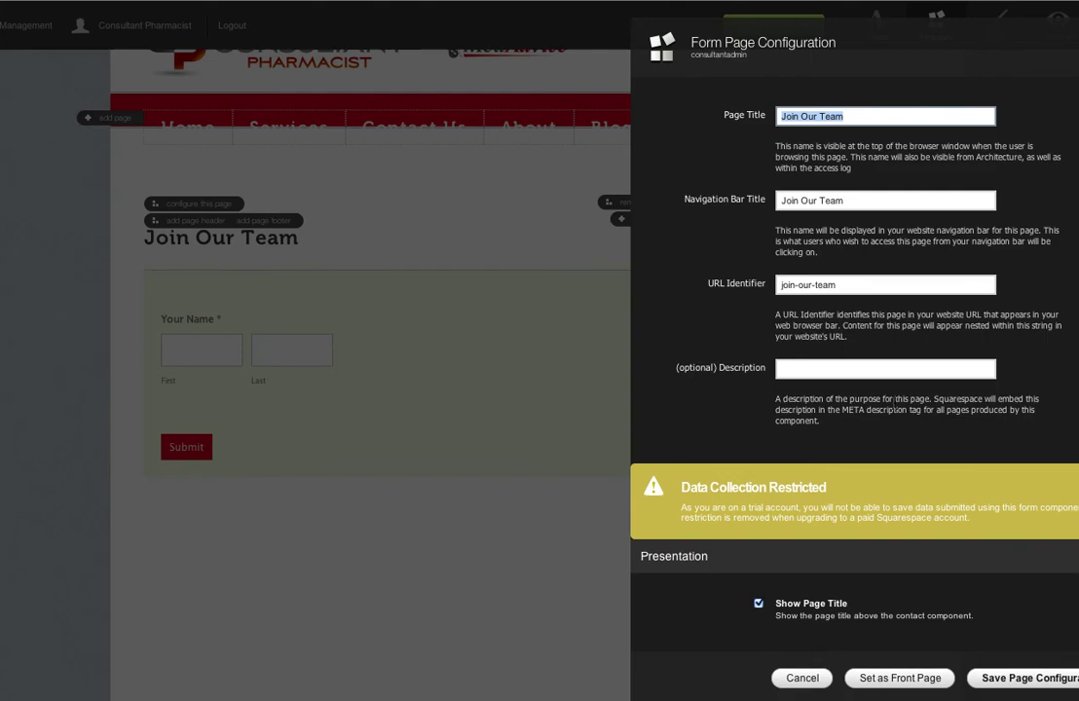
{"action": "key", "text": "super+Tab"}
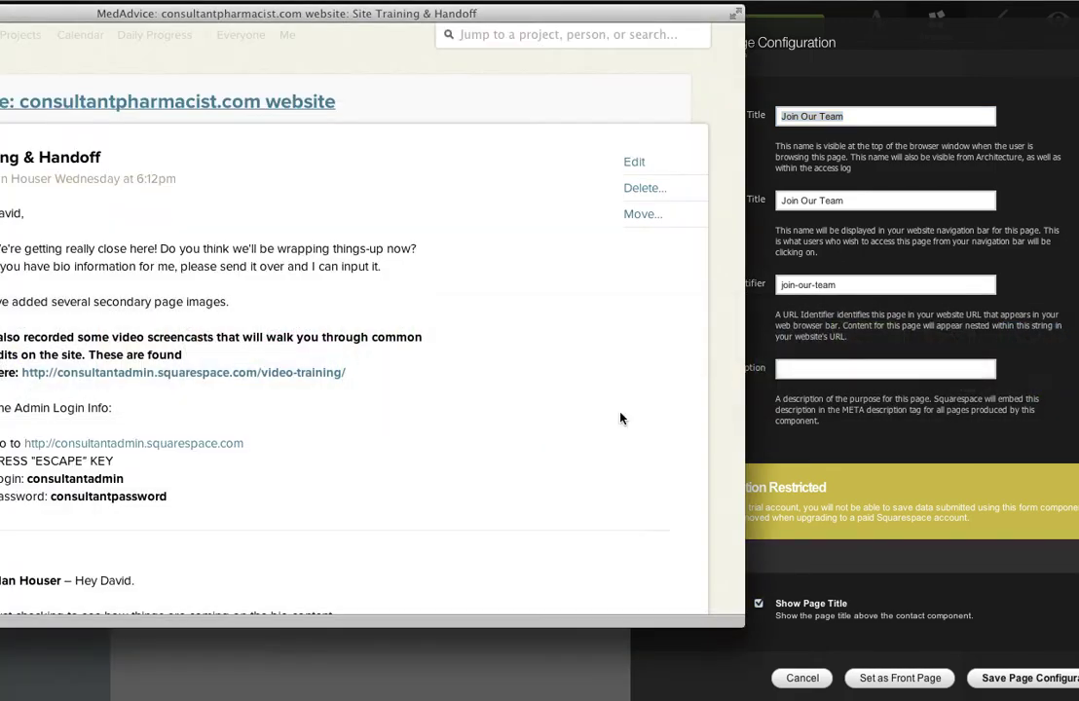
Select the Basecamp thread's 'Thank you for filling-out the form…' message asking applicants to email their CV
{"action": "scroll", "coordinate": [377, 434], "scroll_direction": "down", "scroll_amount": 10}
{"action": "scroll", "coordinate": [377, 434], "scroll_direction": "down", "scroll_amount": 10}
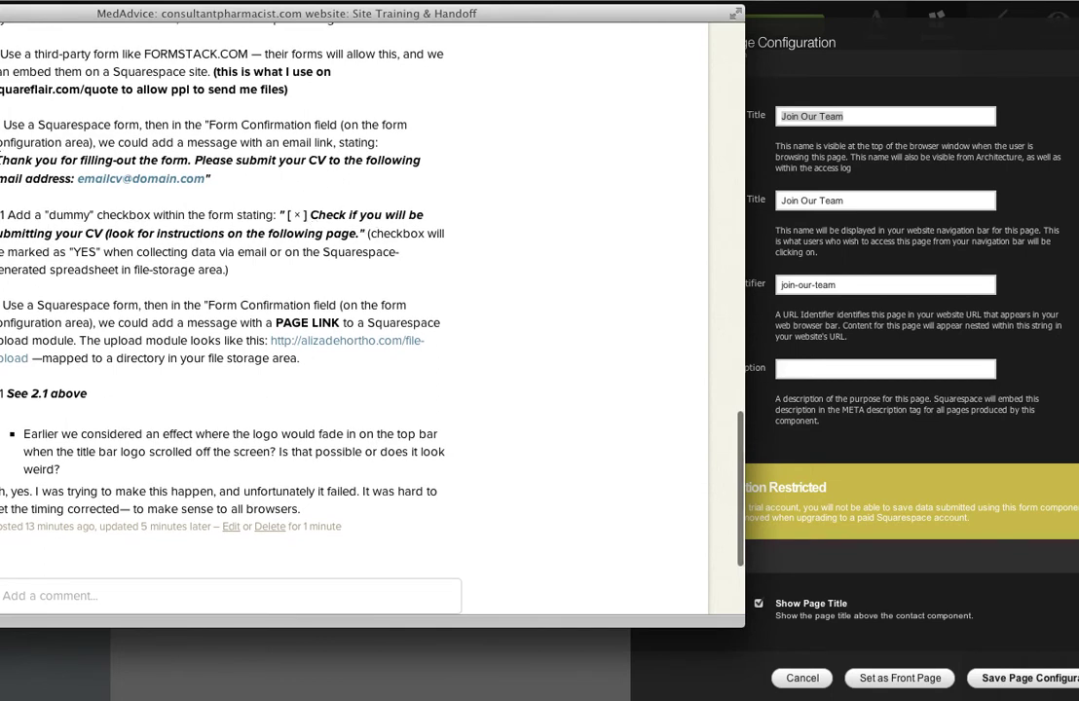
{"action": "left_click_drag", "start_coordinate": [2, 156], "coordinate": [202, 182]}
{"action": "key", "text": "ctrl+c"}
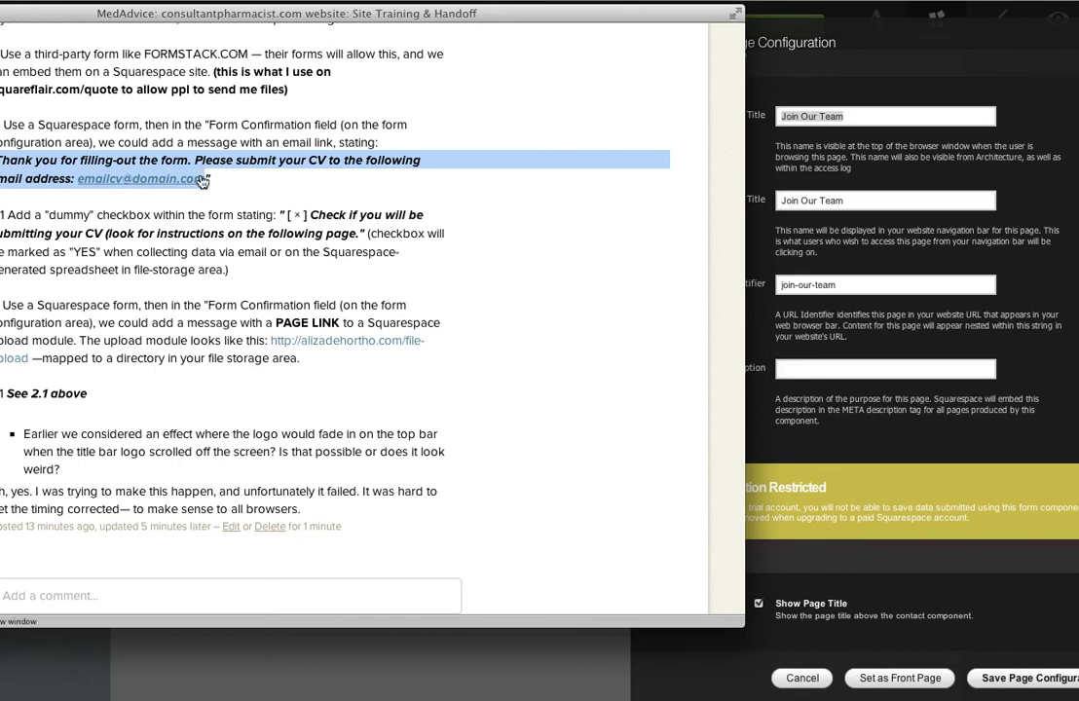
Replace the Join Our Team Confirmation Message with the pasted CV e-mail request
{"action": "left_click", "coordinate": [847, 286]}
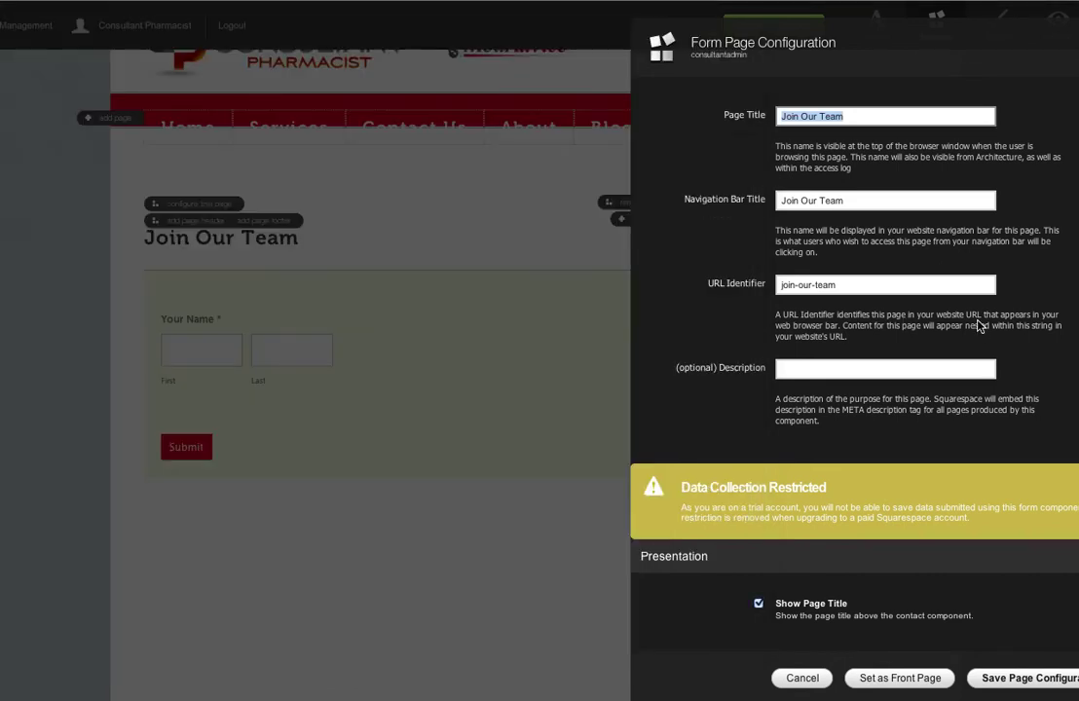
{"action": "scroll", "coordinate": [974, 377], "scroll_direction": "down", "scroll_amount": 5}
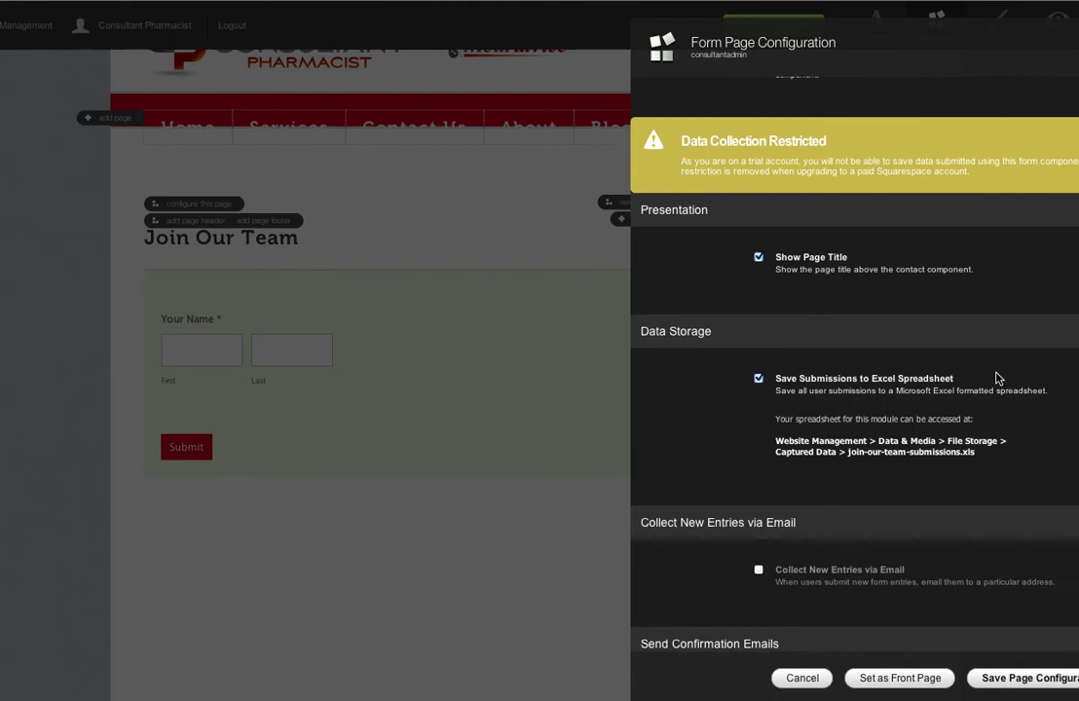
{"action": "scroll", "coordinate": [996, 378], "scroll_direction": "down", "scroll_amount": 8}
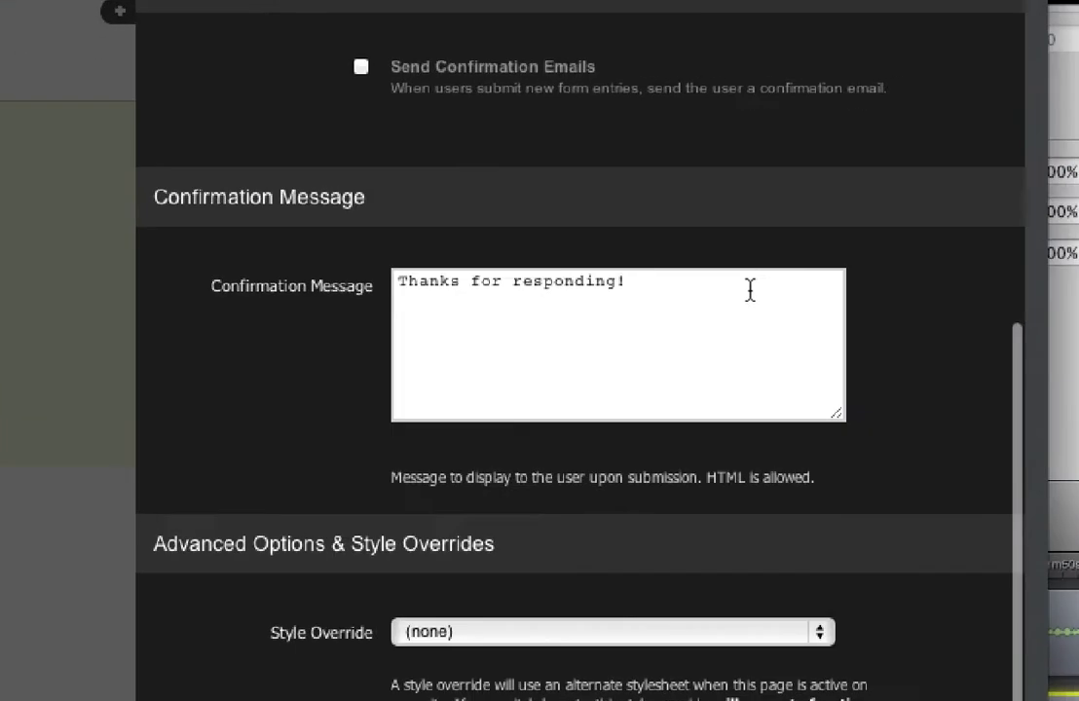
{"action": "double_click", "coordinate": [978, 382]}
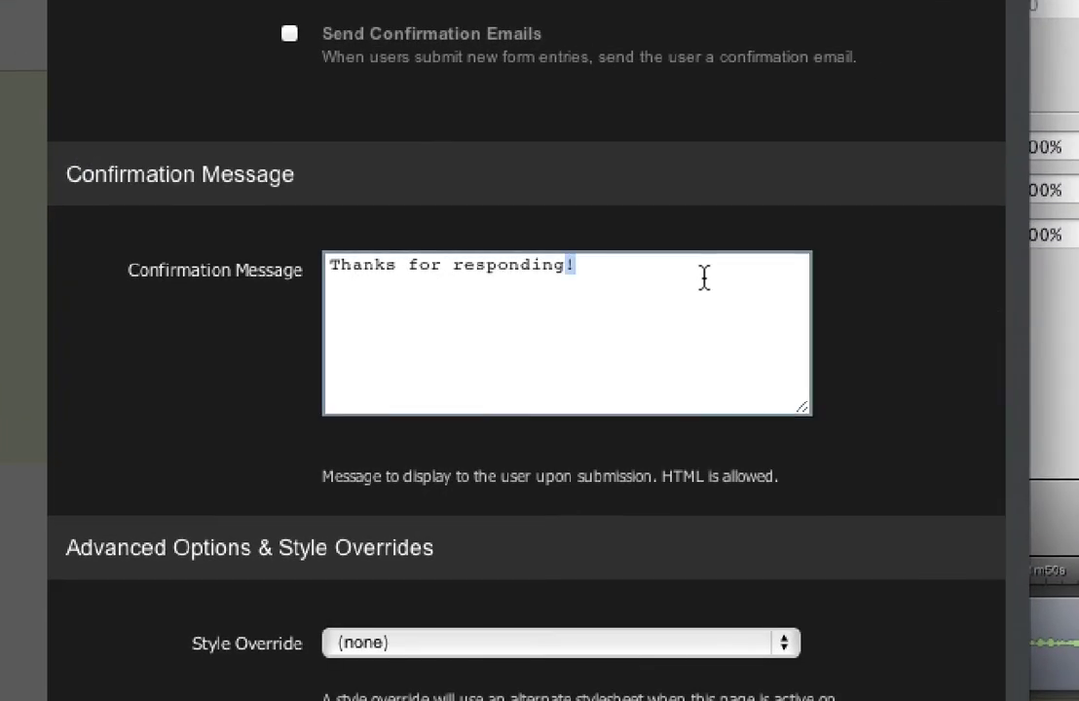
{"action": "triple_click", "coordinate": [704, 278]}
{"action": "key", "text": "ctrl+v"}
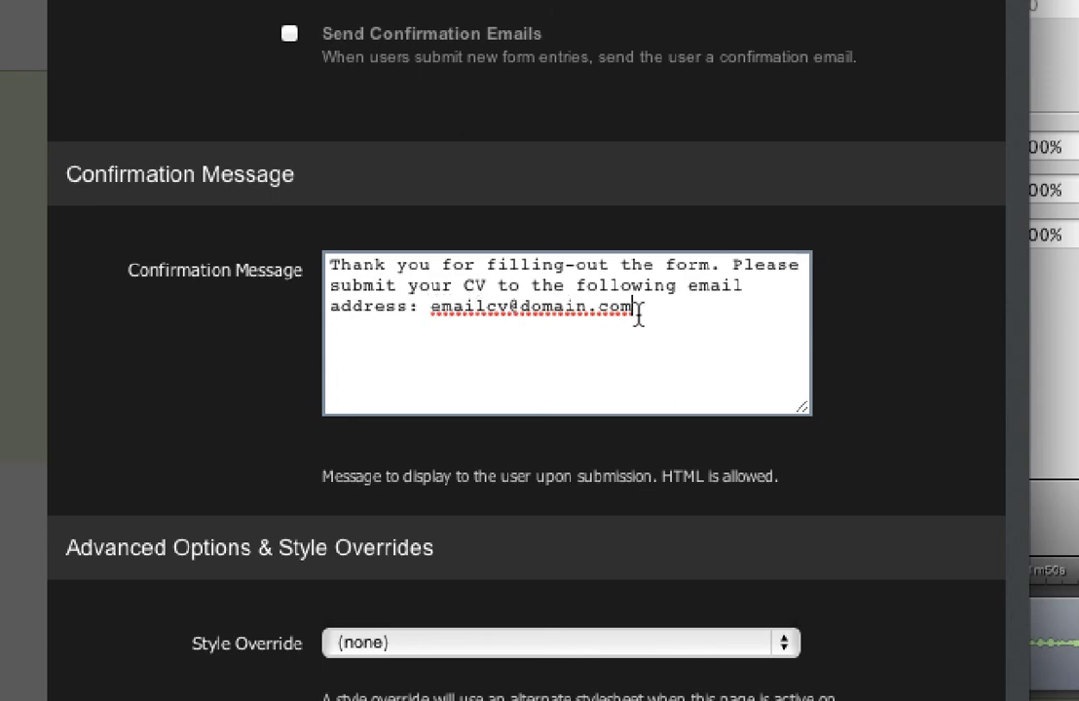
{"action": "scroll", "coordinate": [728, 433], "scroll_direction": "down", "scroll_amount": 3}
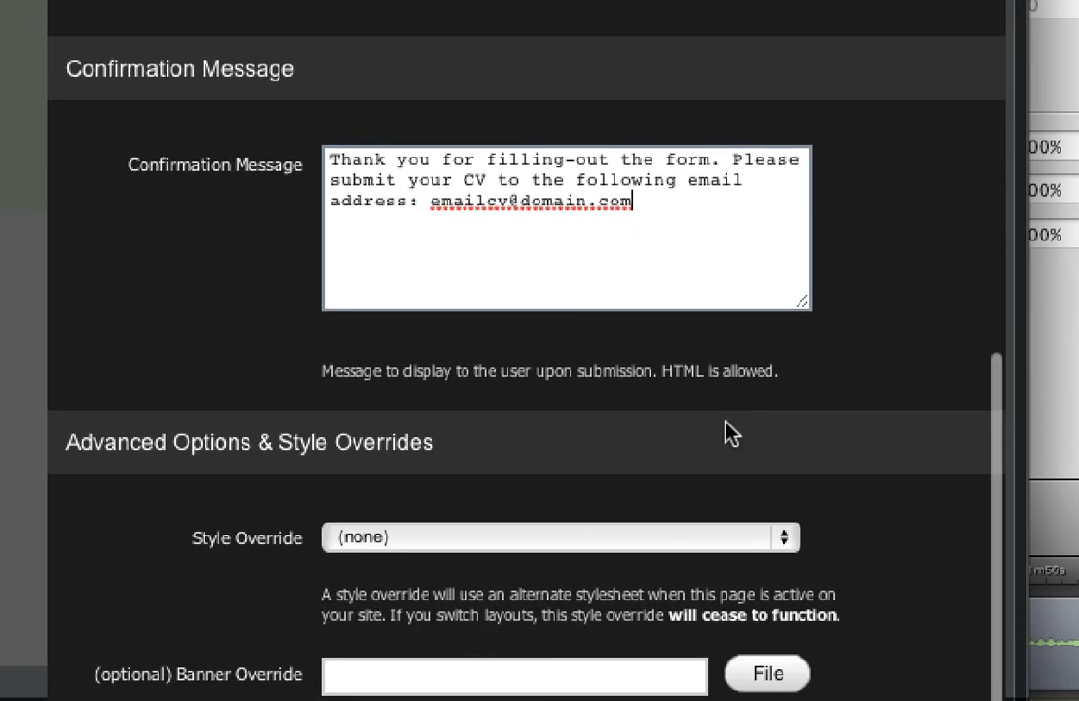
{"action": "scroll", "coordinate": [836, 306], "scroll_direction": "up", "scroll_amount": 3}
{"action": "scroll", "coordinate": [830, 294], "scroll_direction": "up", "scroll_amount": 3}
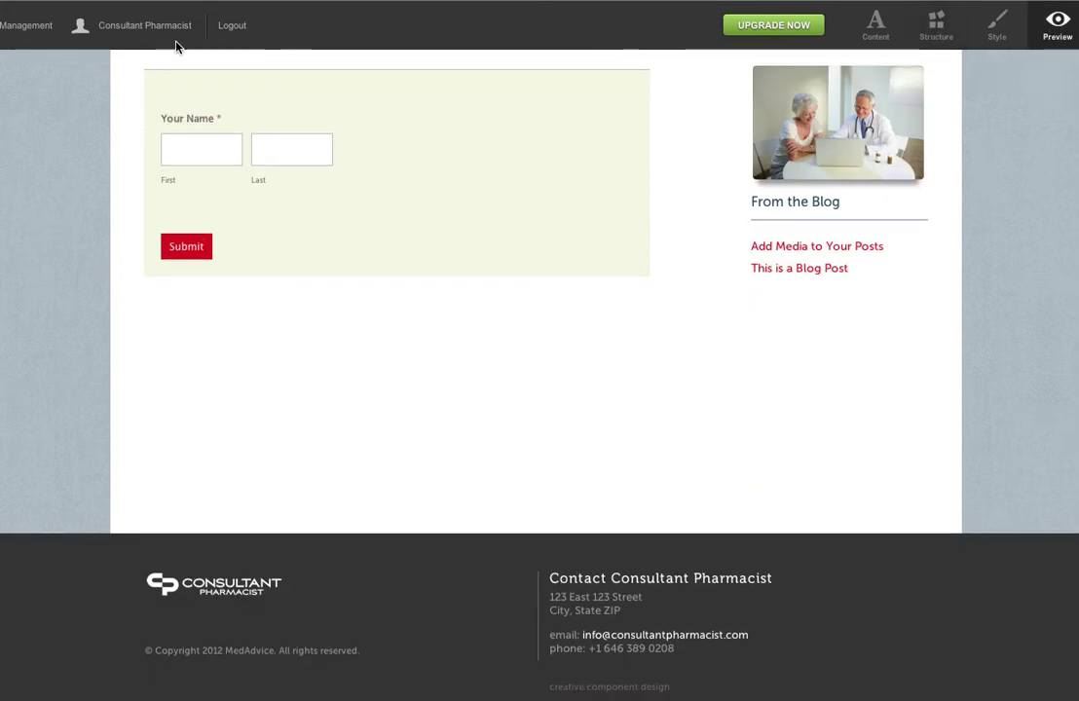
Log out of the admin and go to Contact Us > Join Our Team as a visitor
{"action": "left_click", "coordinate": [235, 29]}
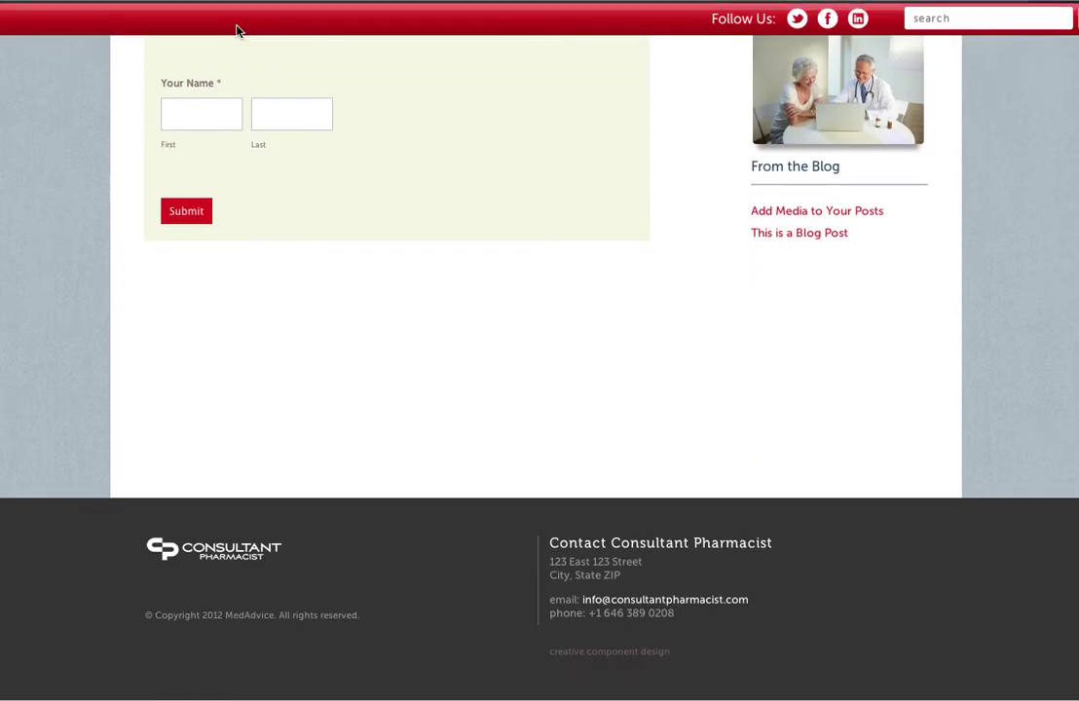
{"action": "mouse_move", "coordinate": [381, 162]}
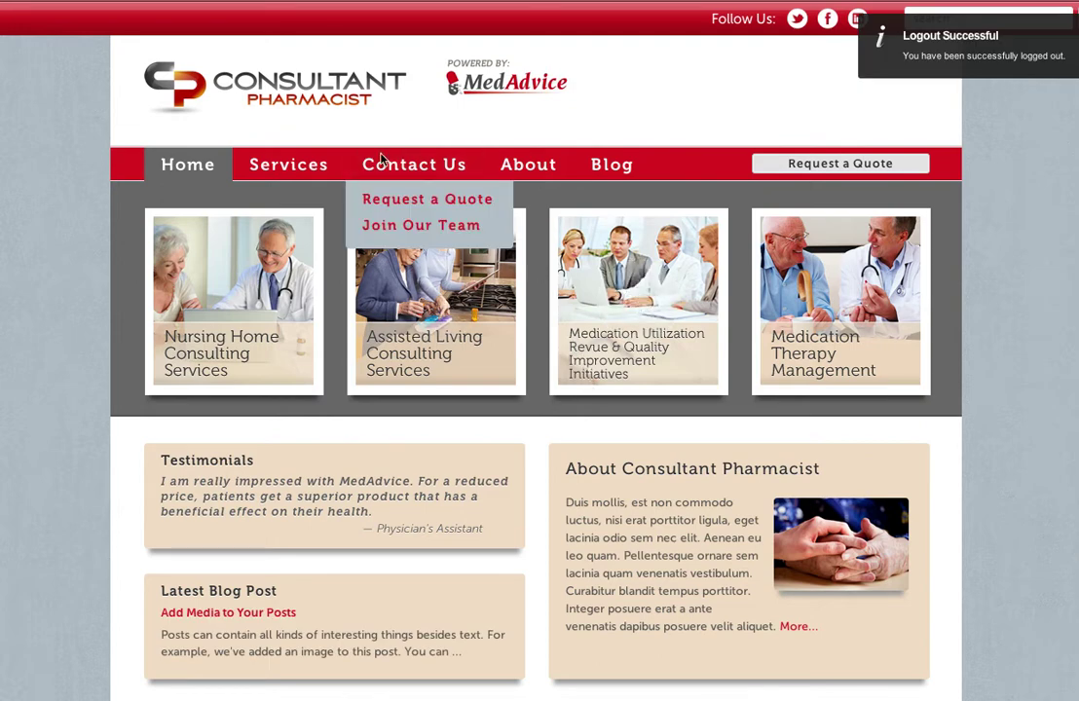
{"action": "left_click", "coordinate": [387, 227]}
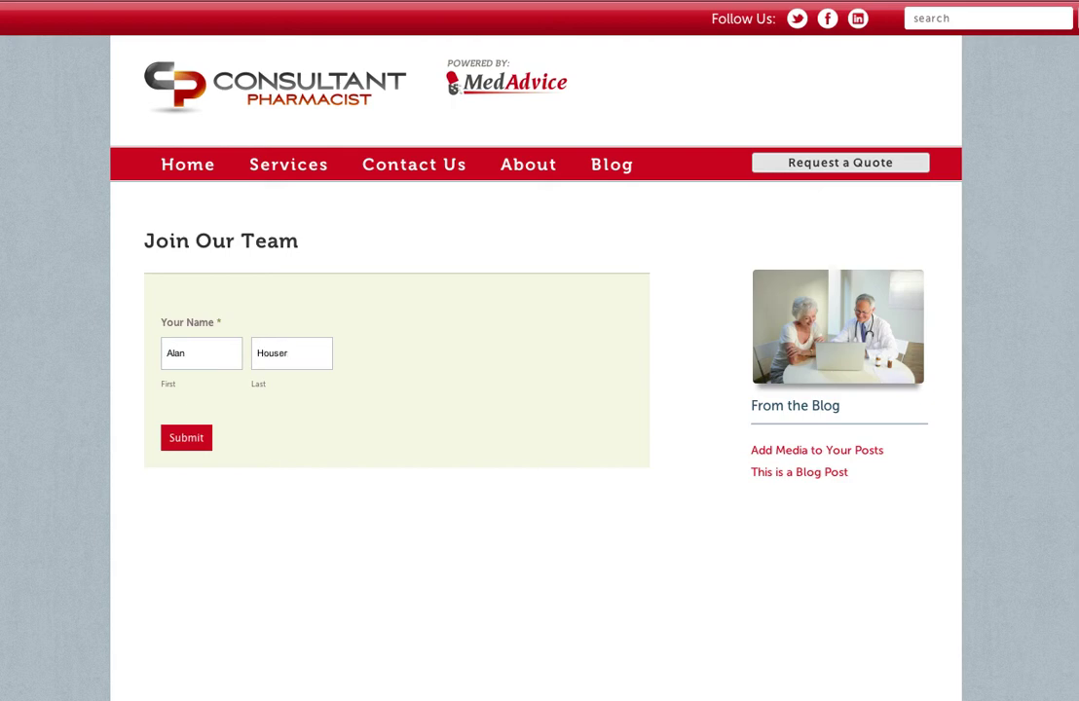
Submit the filled-in name form as a test and dismiss the trial-restriction alert
{"action": "left_click", "coordinate": [178, 437]}
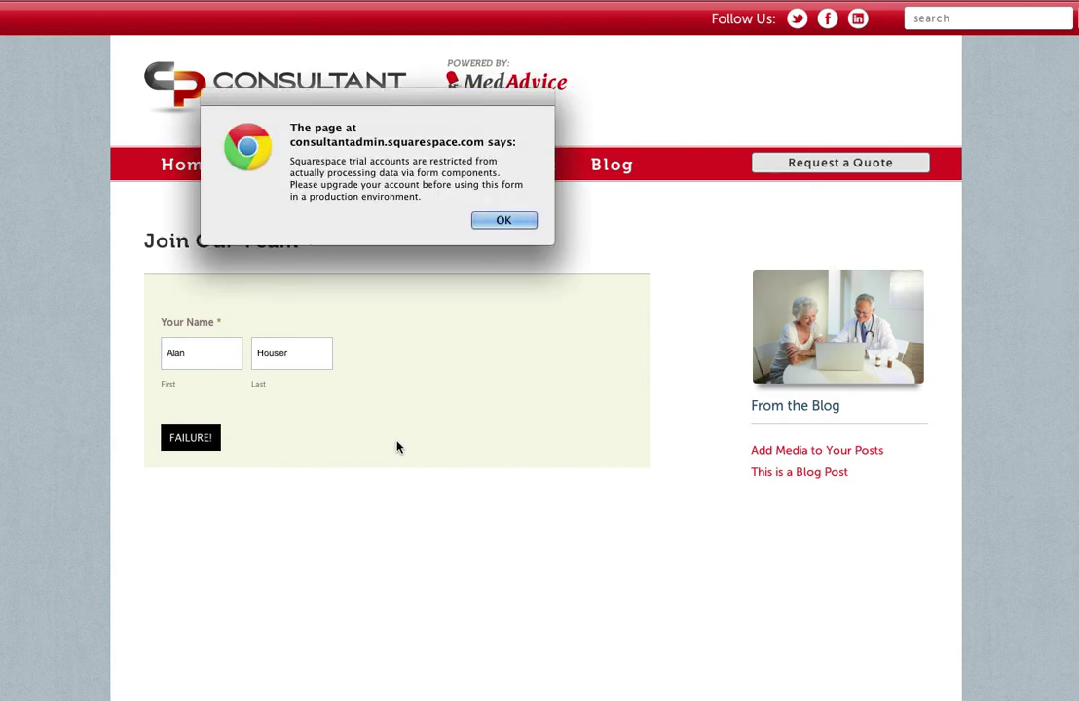
{"action": "left_click", "coordinate": [499, 221]}
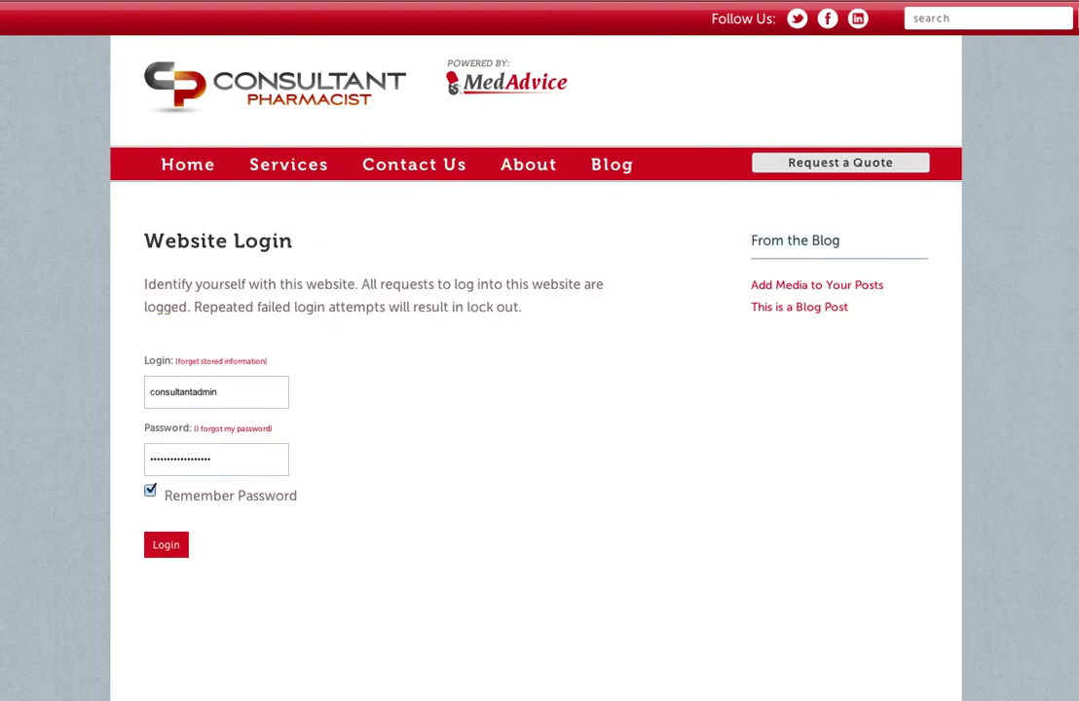
Log back in, open Management > Architecture, and scroll down to the Journal Index section
{"action": "left_click", "coordinate": [162, 553]}
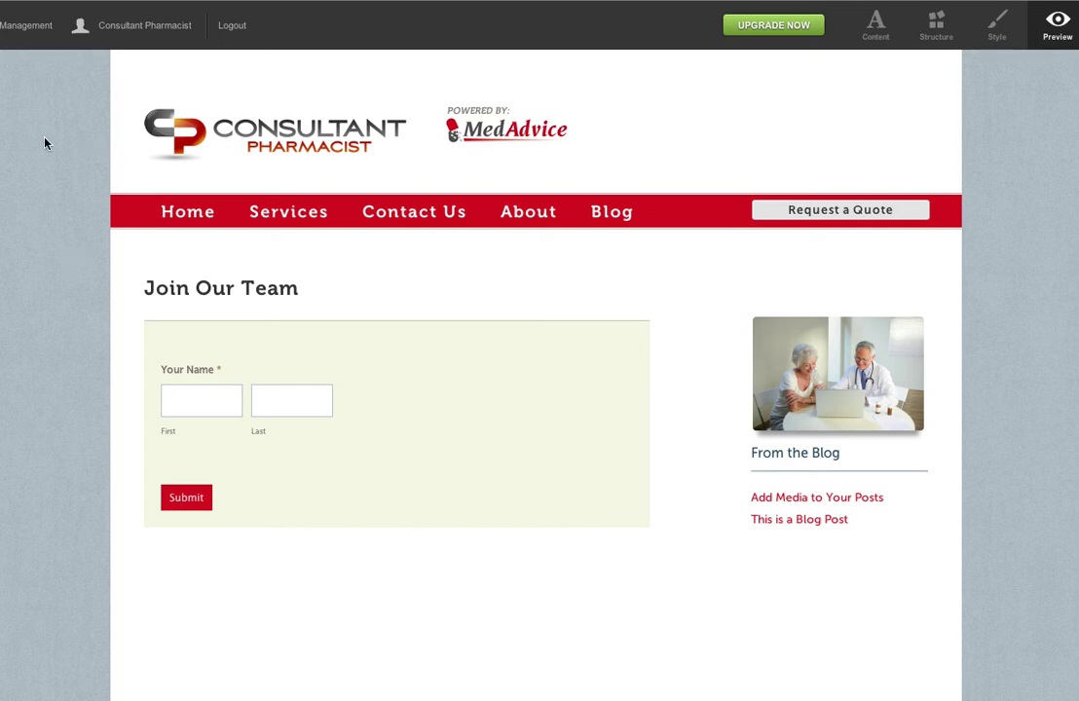
{"action": "left_click", "coordinate": [8, 29]}
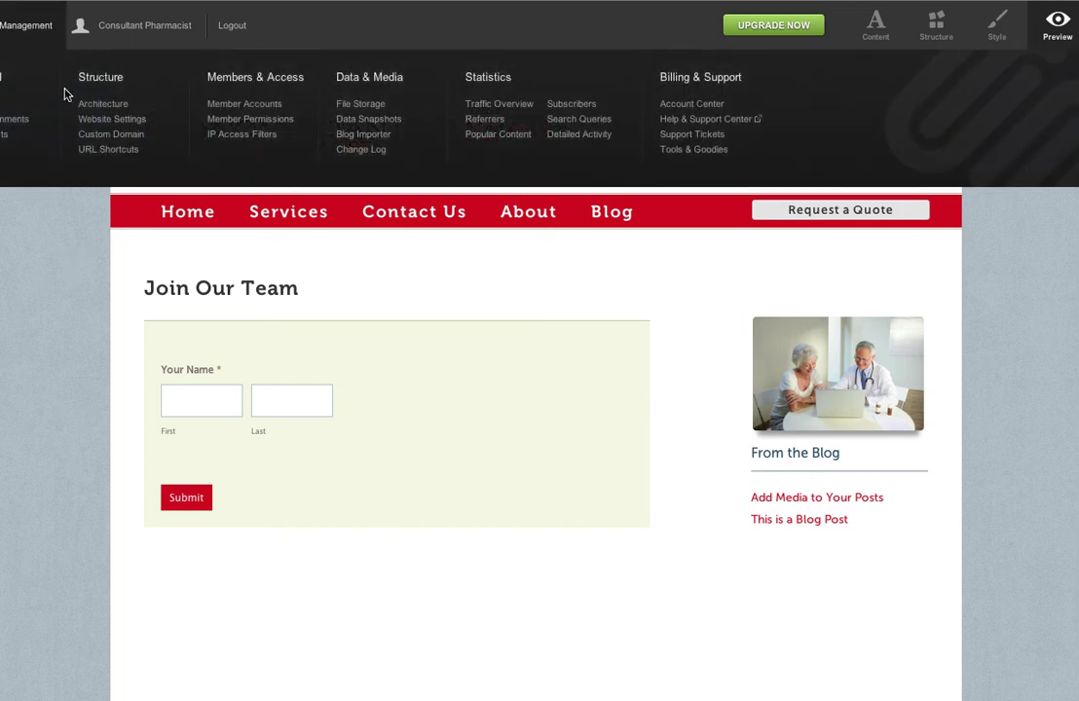
{"action": "left_click", "coordinate": [90, 105]}
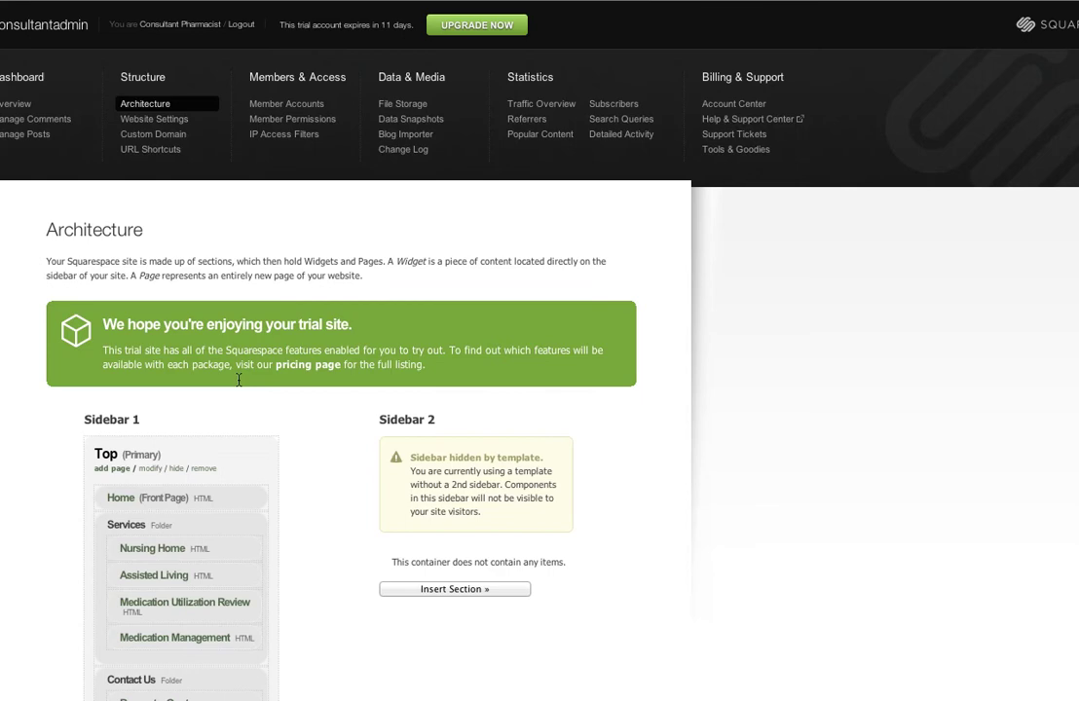
{"action": "scroll", "coordinate": [306, 483], "scroll_direction": "down", "scroll_amount": 10}
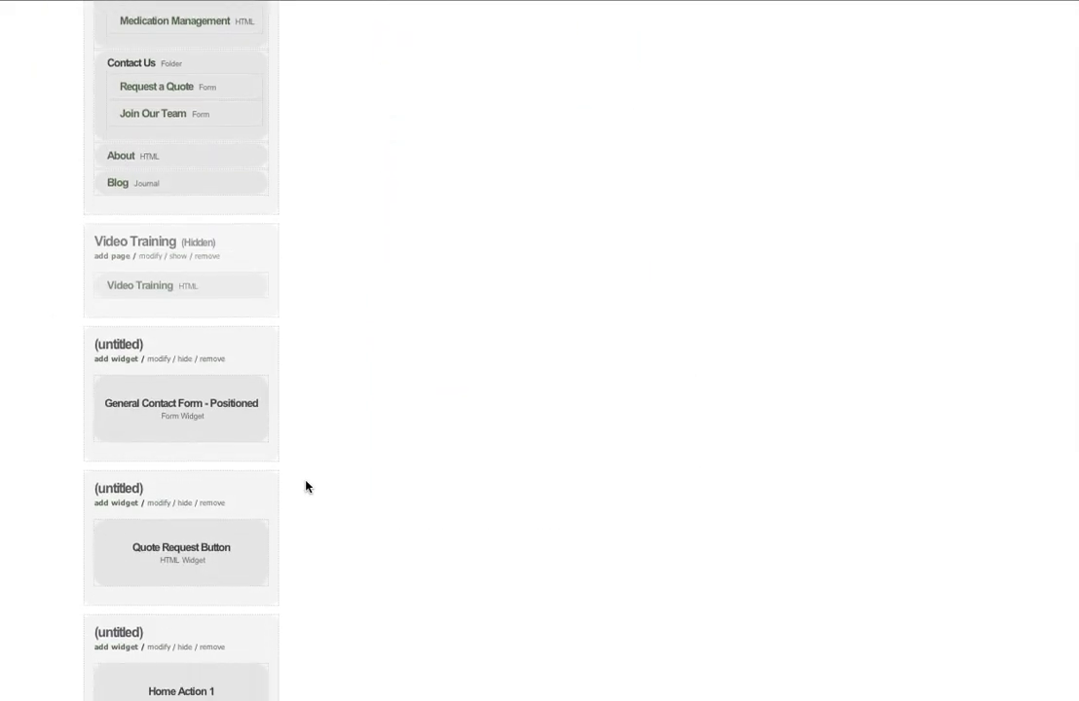
{"action": "scroll", "coordinate": [306, 484], "scroll_direction": "down", "scroll_amount": 3}
{"action": "scroll", "coordinate": [306, 483], "scroll_direction": "up", "scroll_amount": 3}
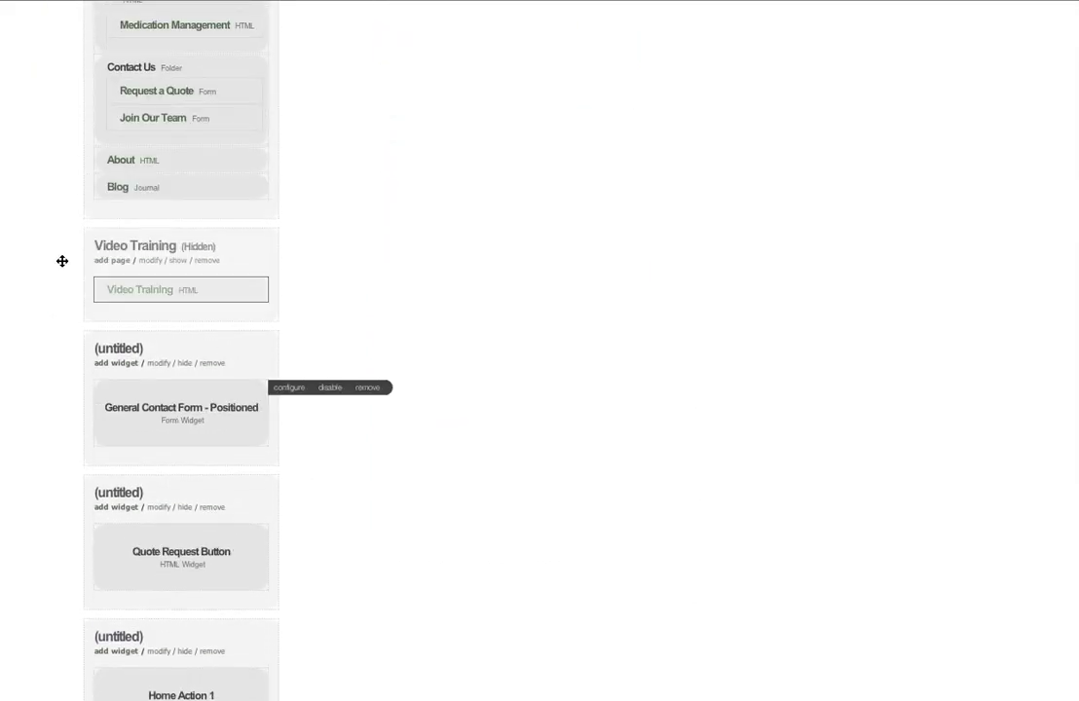
{"action": "scroll", "coordinate": [397, 374], "scroll_direction": "down", "scroll_amount": 14}
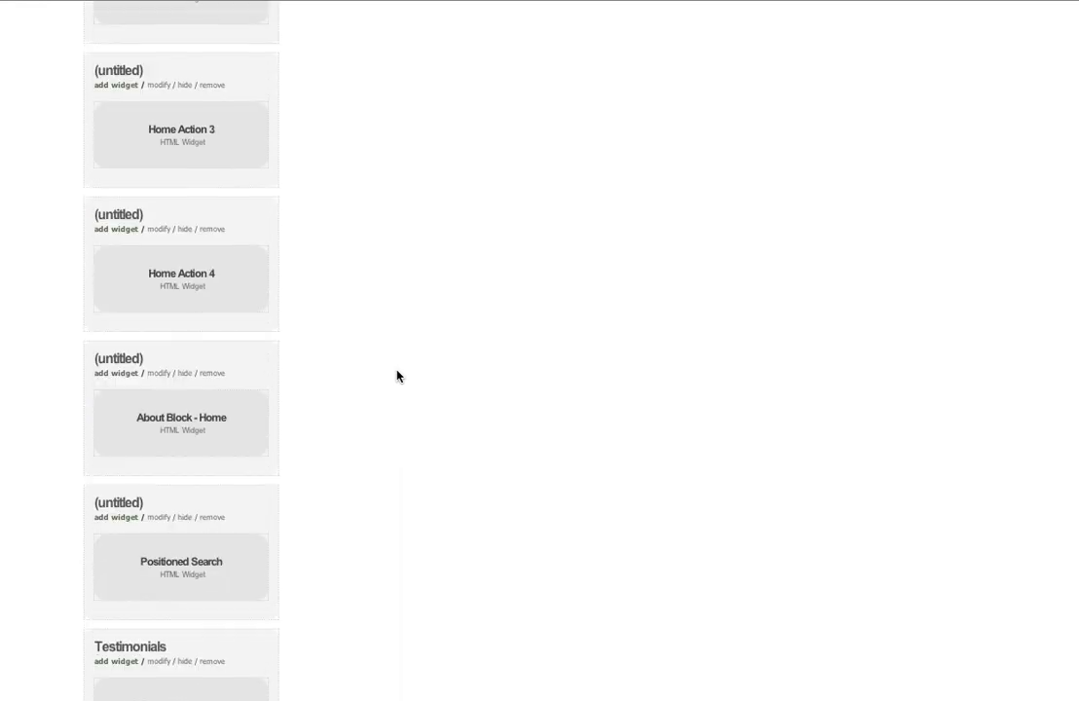
{"action": "scroll", "coordinate": [397, 374], "scroll_direction": "down", "scroll_amount": 17}
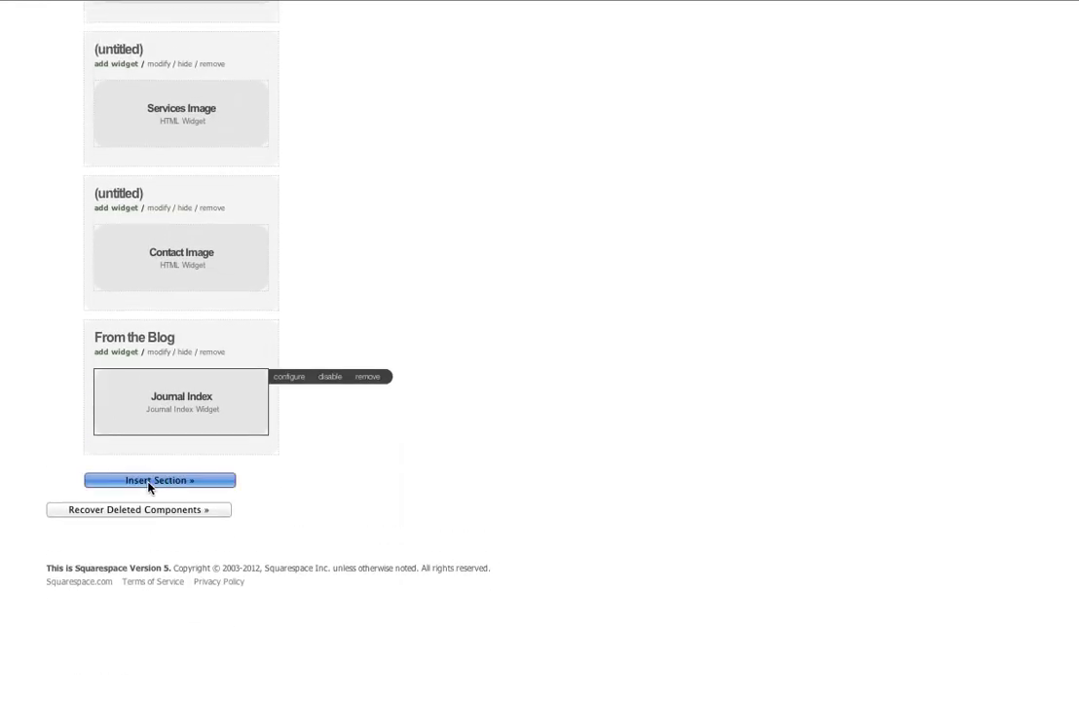
Insert and save a new untitled section shown on all pages
{"action": "left_click", "coordinate": [149, 481]}
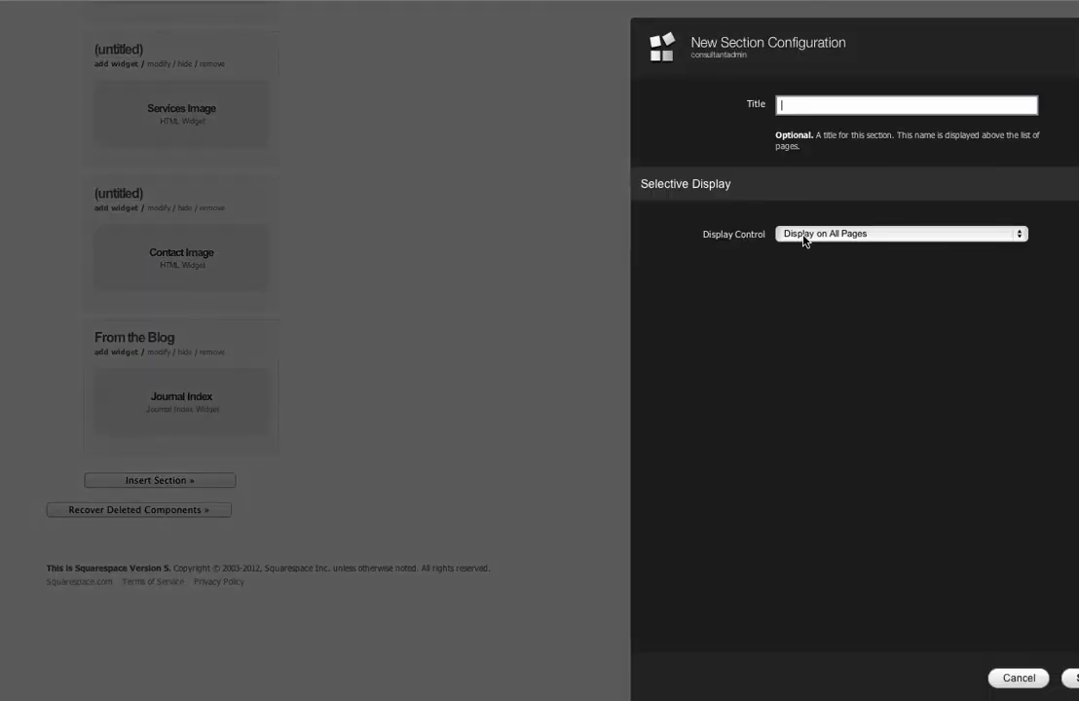
{"action": "left_click", "coordinate": [804, 235]}
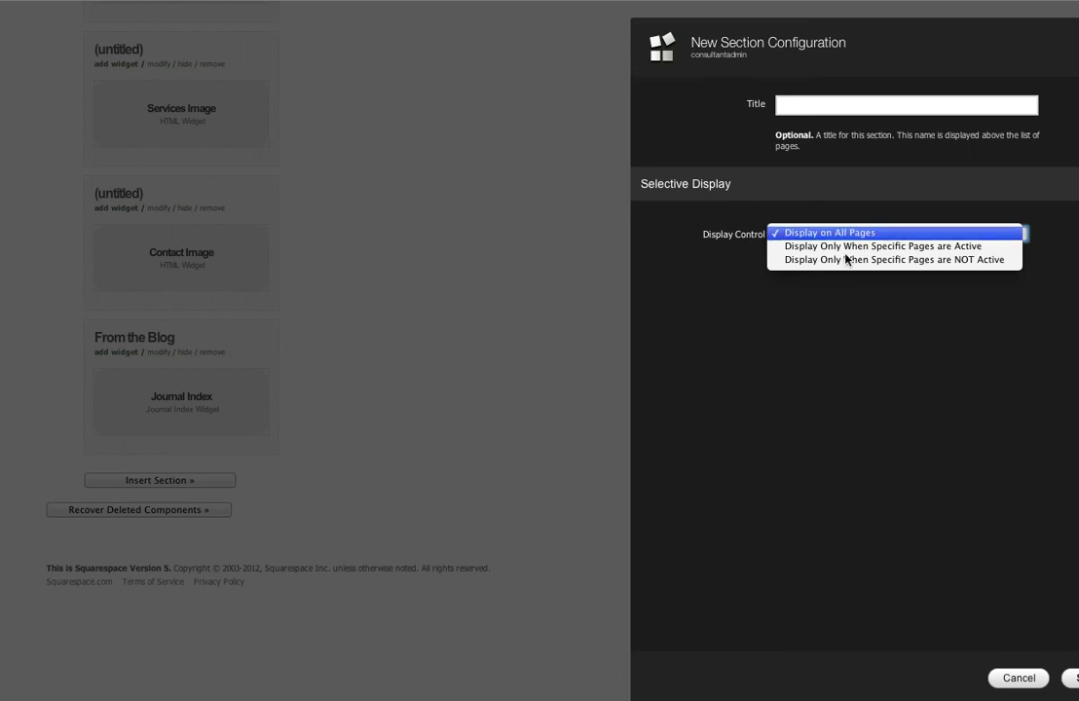
{"action": "key", "text": "Escape"}
{"action": "left_click", "coordinate": [1070, 678]}
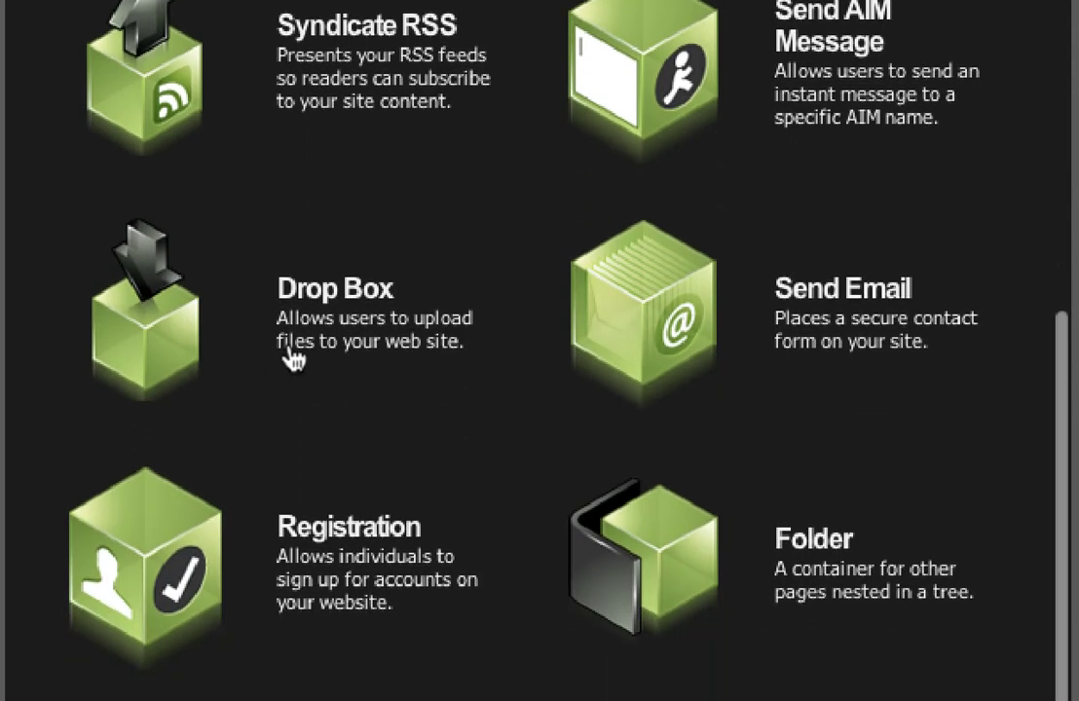
Add a Drop Box page with URL identifier cv uploading to General Storage
{"action": "left_click", "coordinate": [134, 360]}
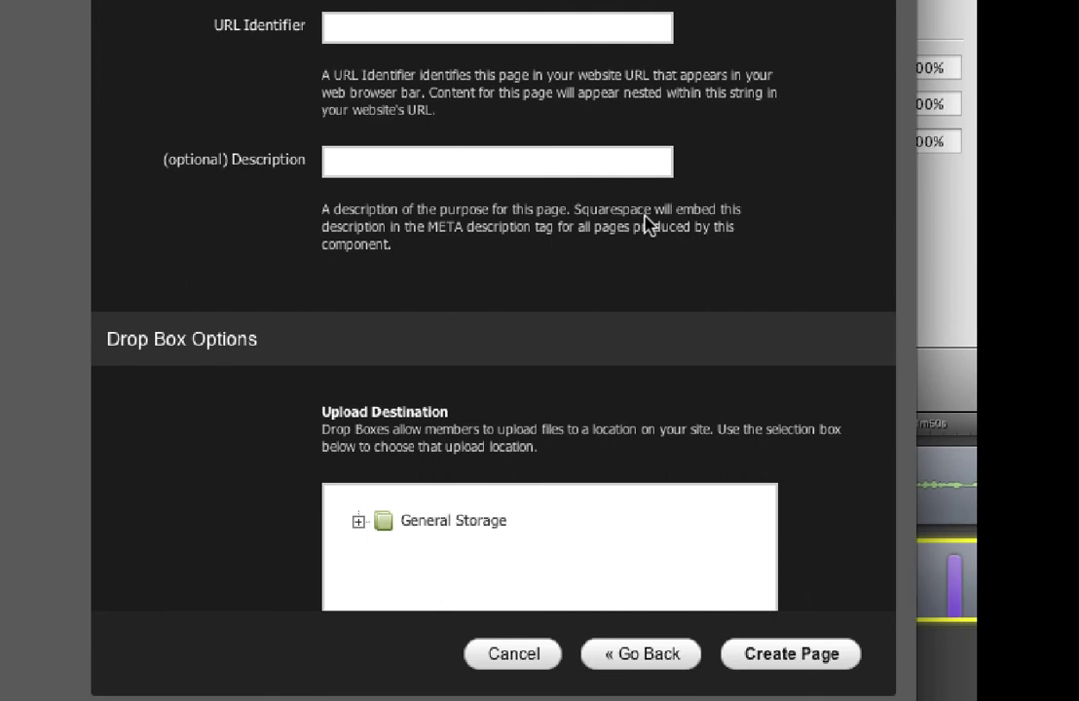
{"action": "left_click", "coordinate": [358, 522]}
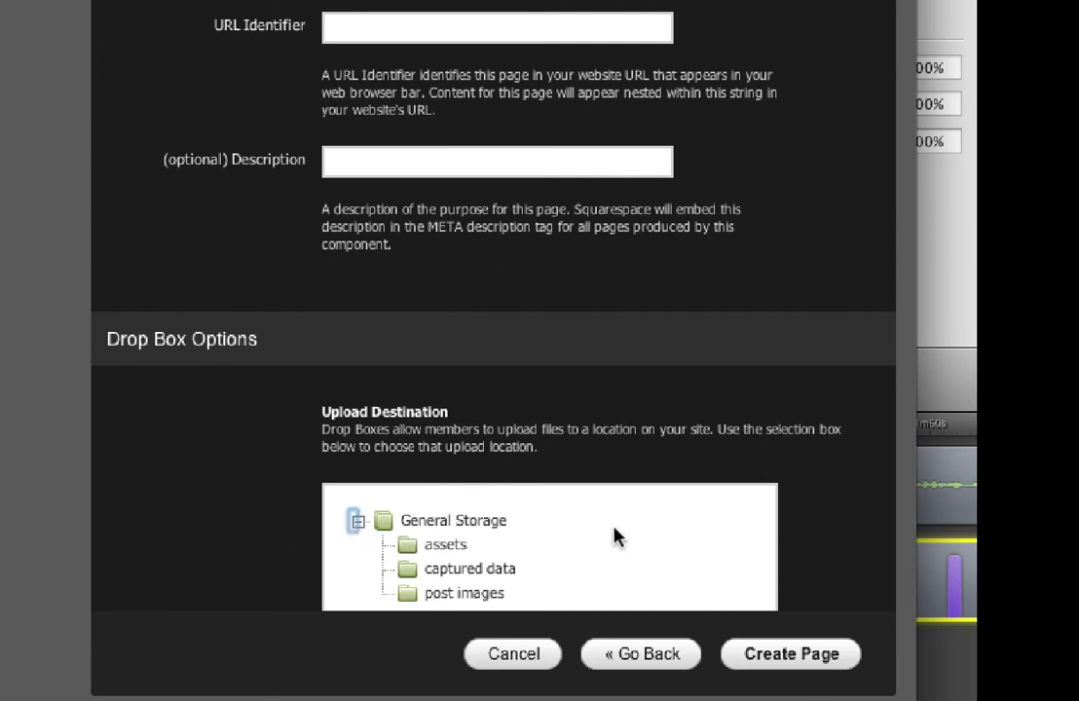
{"action": "scroll", "coordinate": [628, 535], "scroll_direction": "down", "scroll_amount": 3}
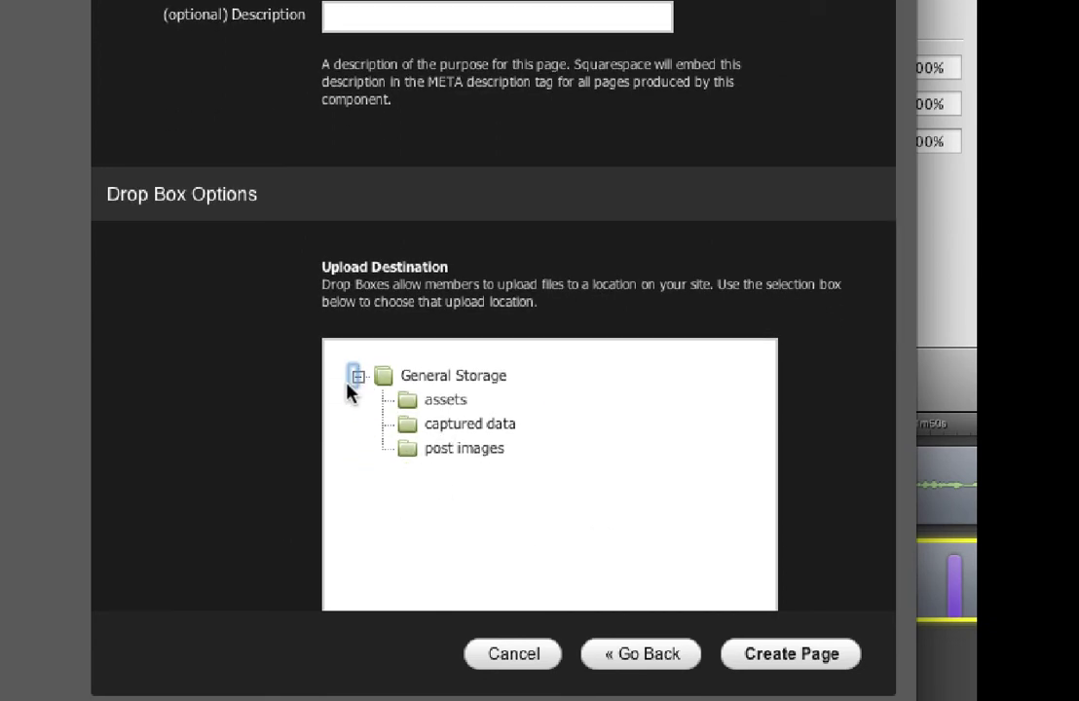
{"action": "left_click", "coordinate": [356, 377]}
{"action": "scroll", "coordinate": [651, 111], "scroll_direction": "up", "scroll_amount": 3}
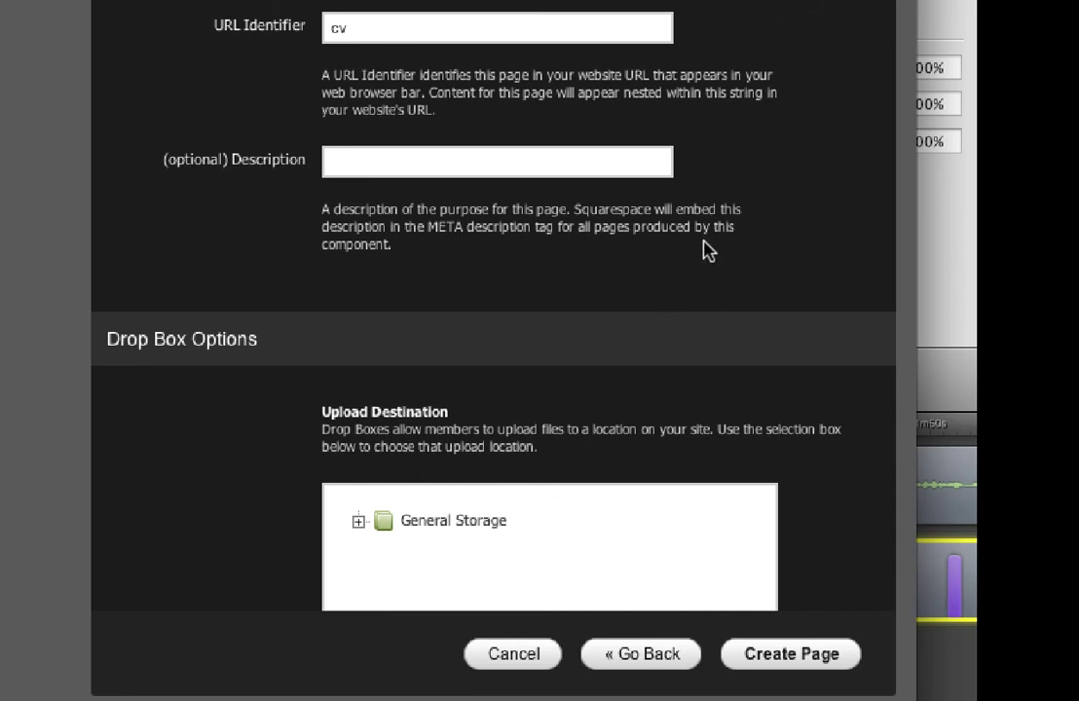
{"action": "scroll", "coordinate": [710, 309], "scroll_direction": "down", "scroll_amount": 5}
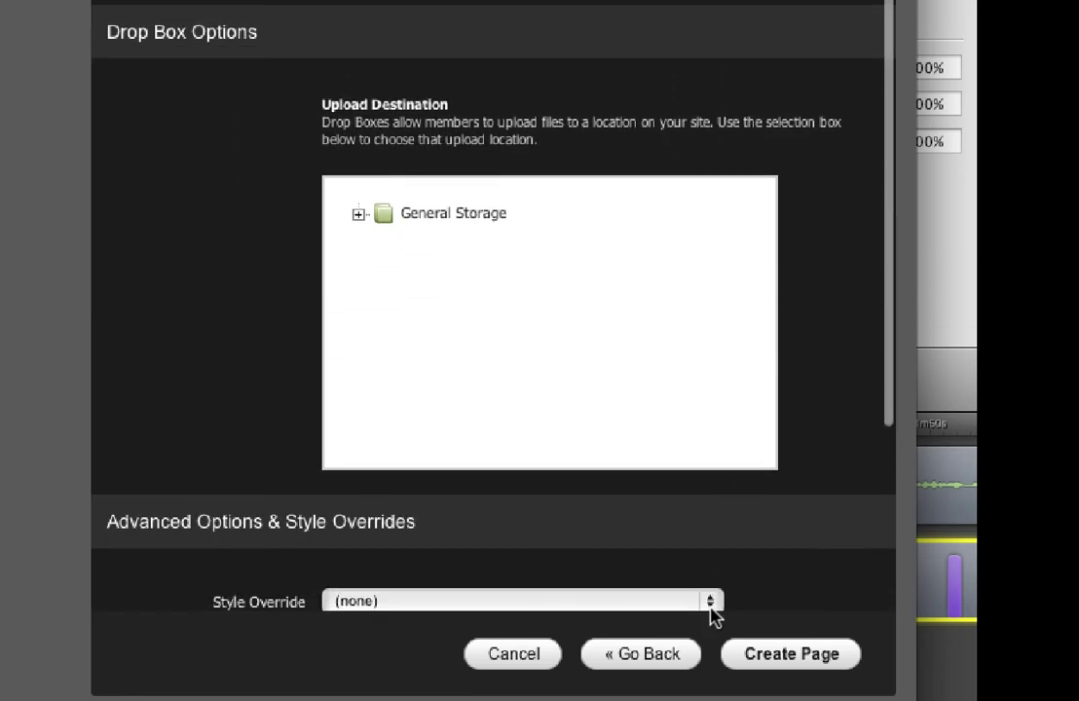
{"action": "left_click", "coordinate": [786, 653]}
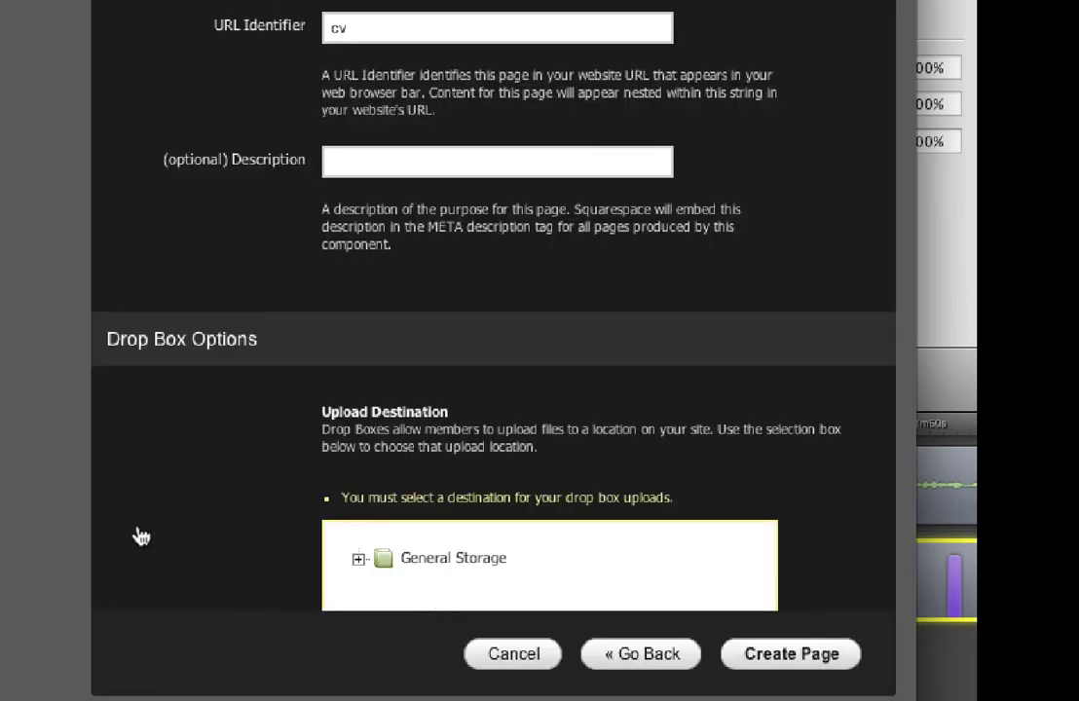
{"action": "left_click", "coordinate": [422, 570]}
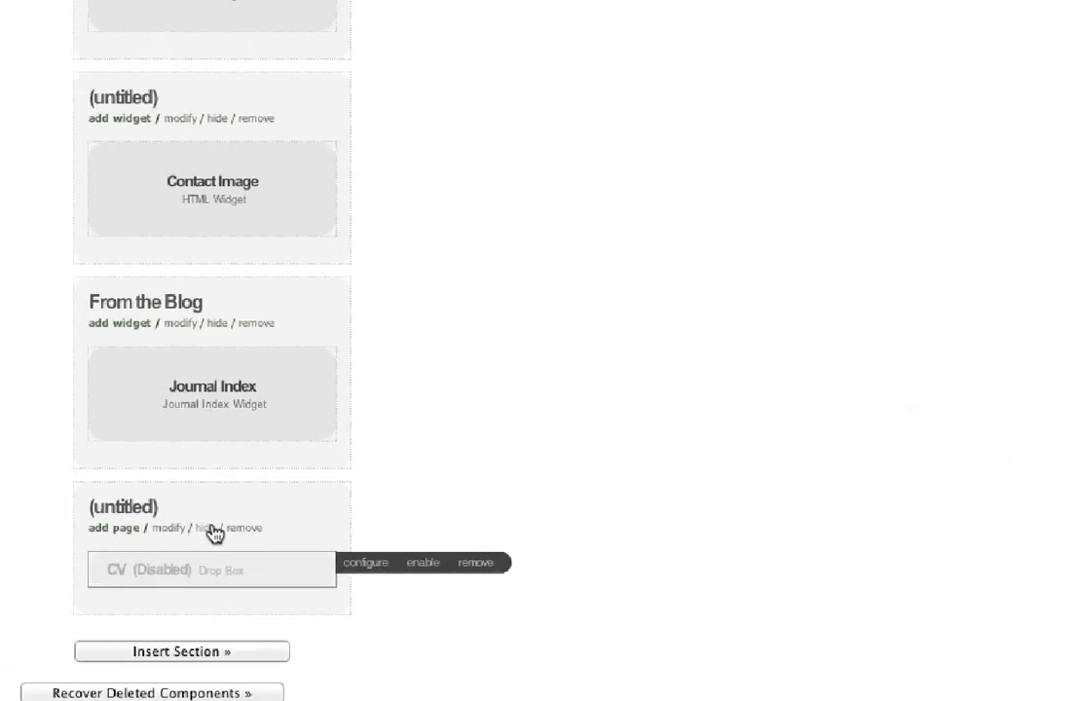
Hide the new CV section and go to Management > Data & Media > File Storage
{"action": "left_click", "coordinate": [206, 529]}
{"action": "mouse_move", "coordinate": [322, 585]}
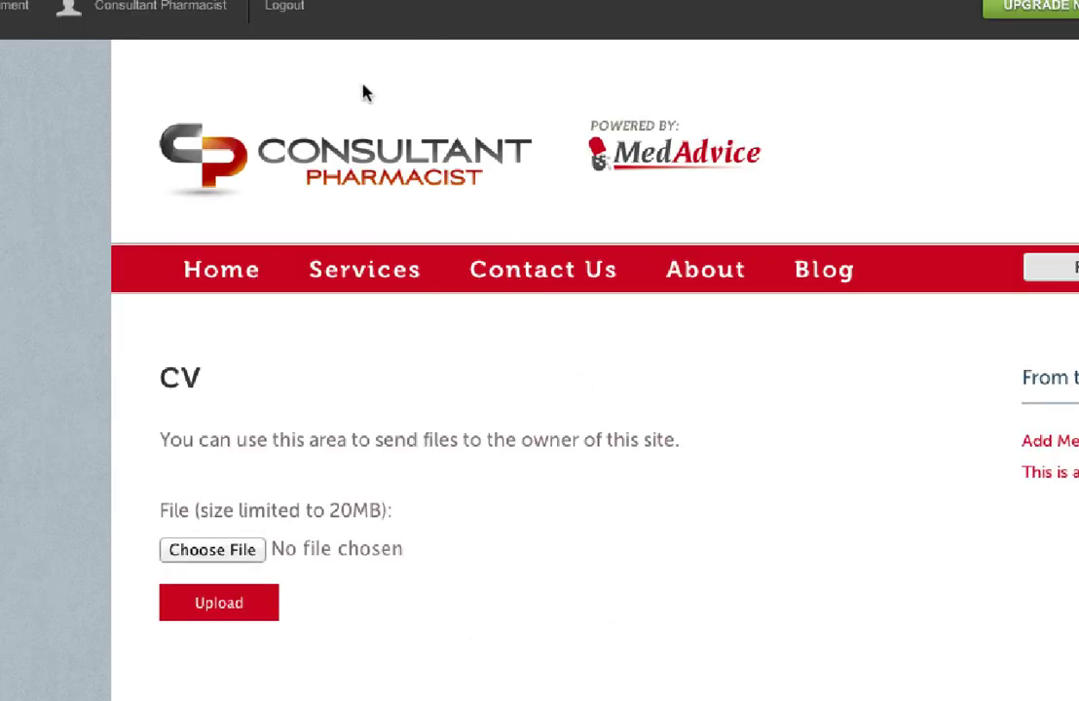
{"action": "mouse_move", "coordinate": [364, 269]}
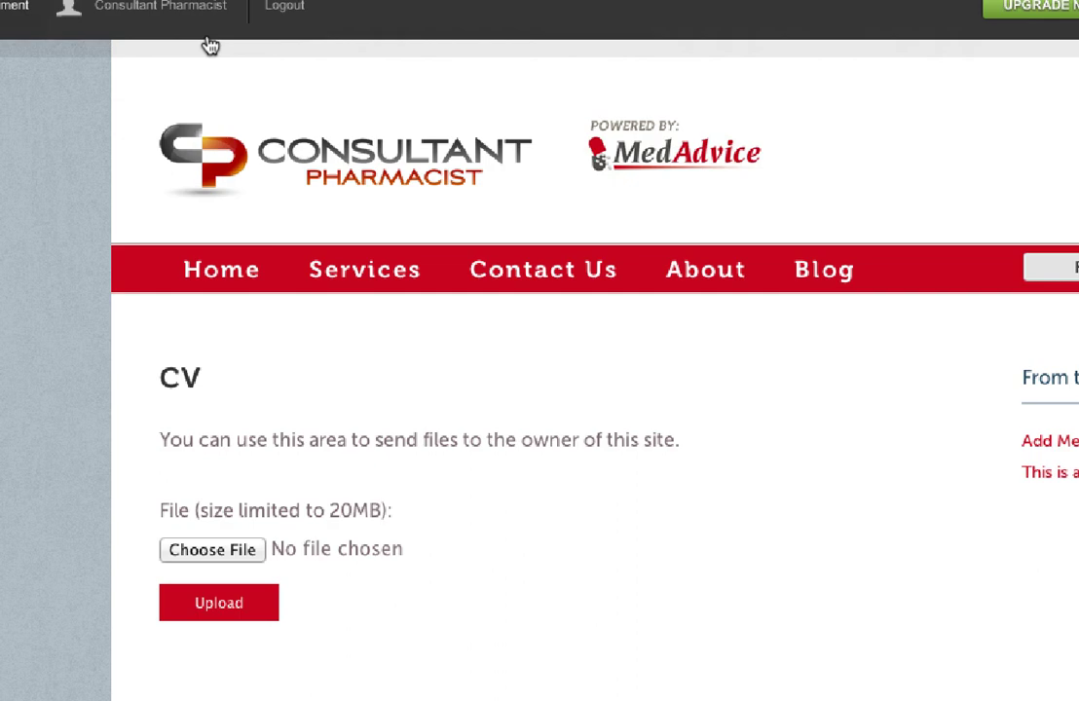
{"action": "mouse_move", "coordinate": [486, 101]}
{"action": "left_click", "coordinate": [545, 117]}
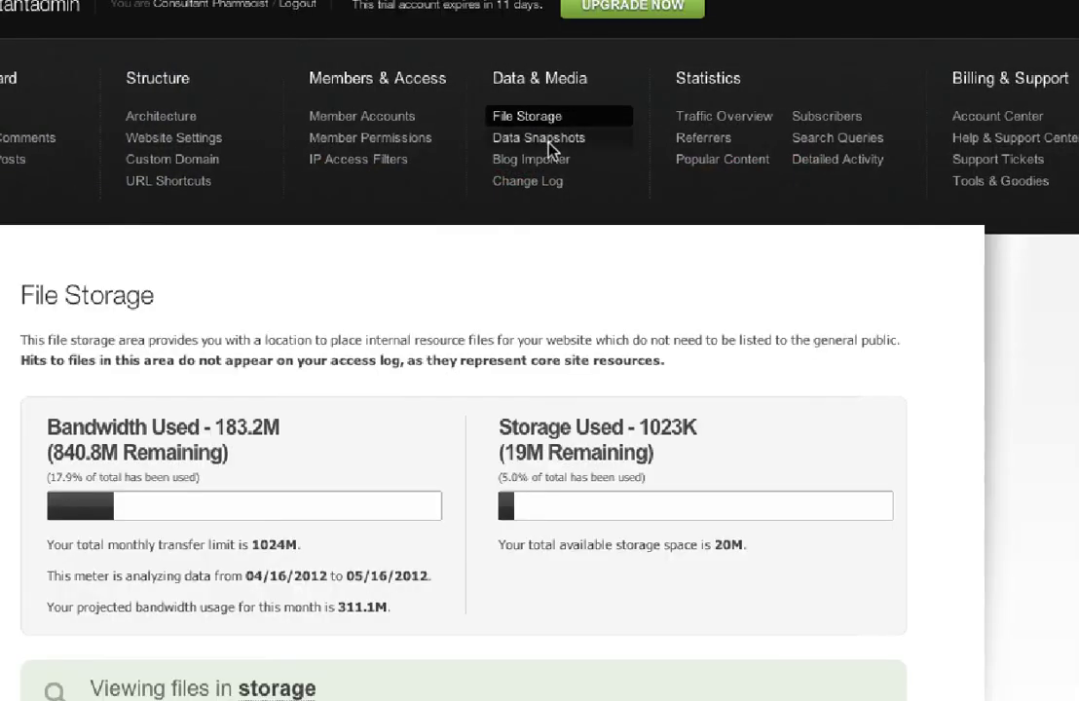
Create a File Storage directory titled 'CV Collection'
{"action": "scroll", "coordinate": [1027, 640], "scroll_direction": "down", "scroll_amount": 5}
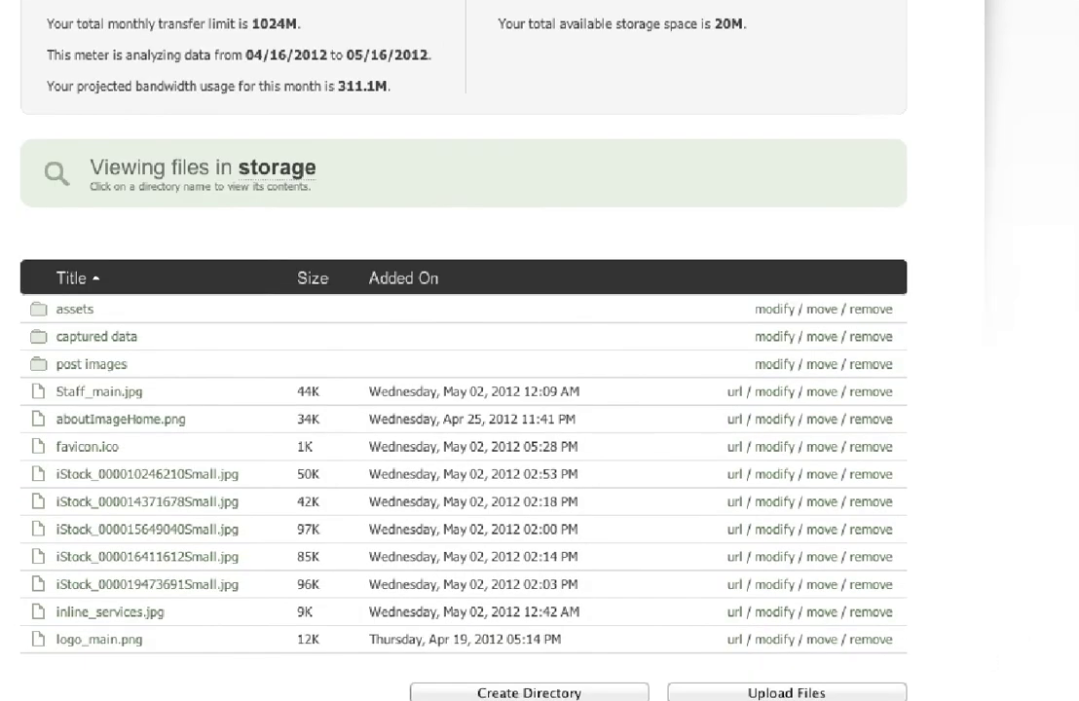
{"action": "left_click", "coordinate": [562, 693]}
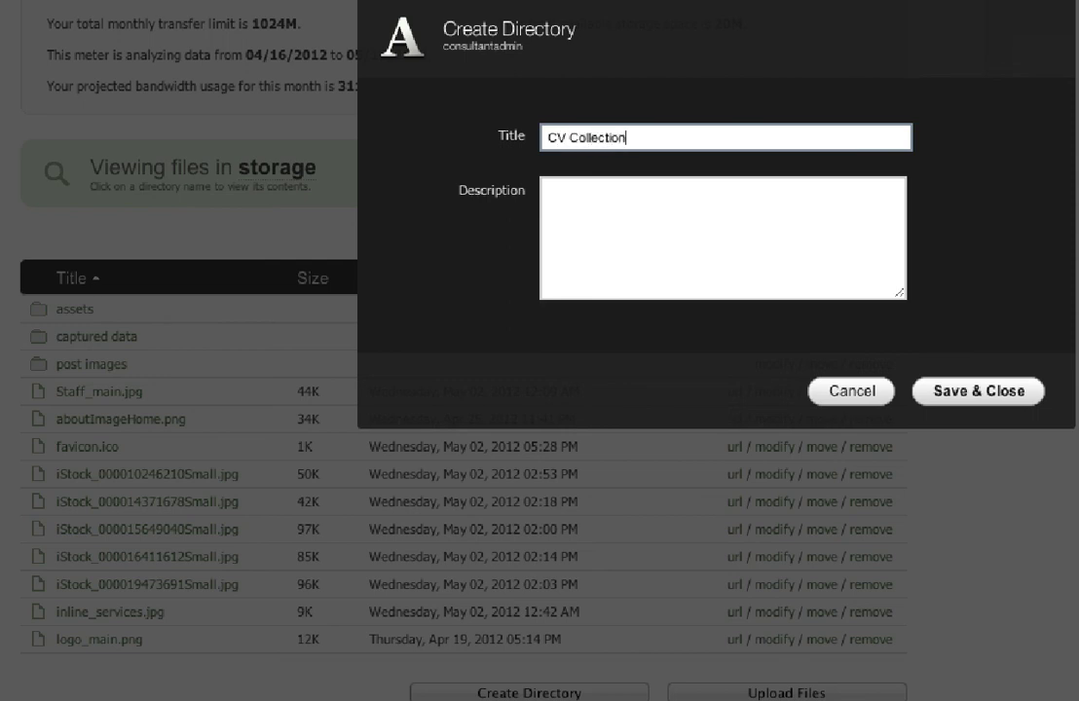
{"action": "key", "text": "Return"}
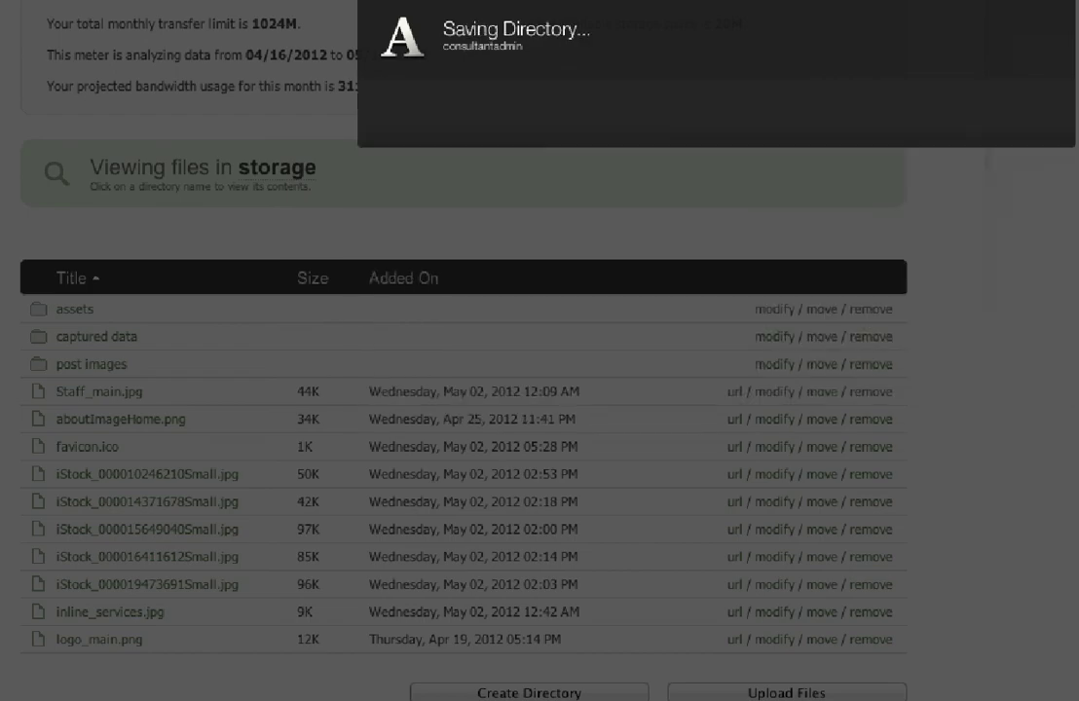
{"action": "scroll", "coordinate": [467, 390], "scroll_direction": "down", "scroll_amount": 3}
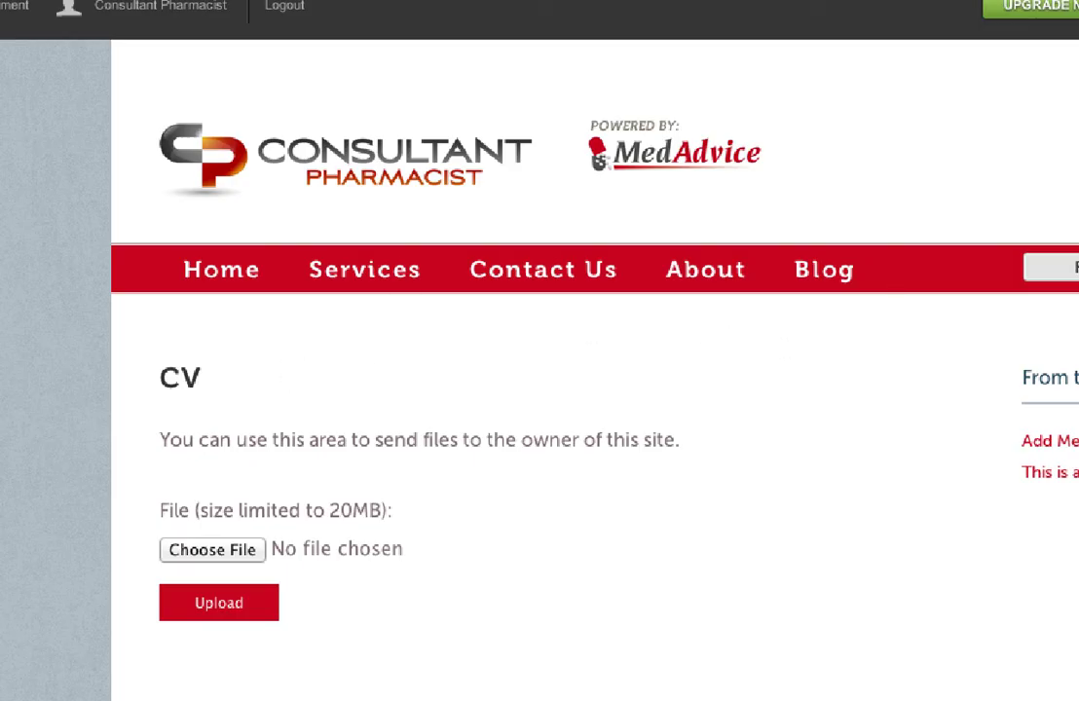
Title the page and navigation 'File Upload', set URL file-upload, and send uploads to CV Collection
{"action": "left_click", "coordinate": [194, 320]}
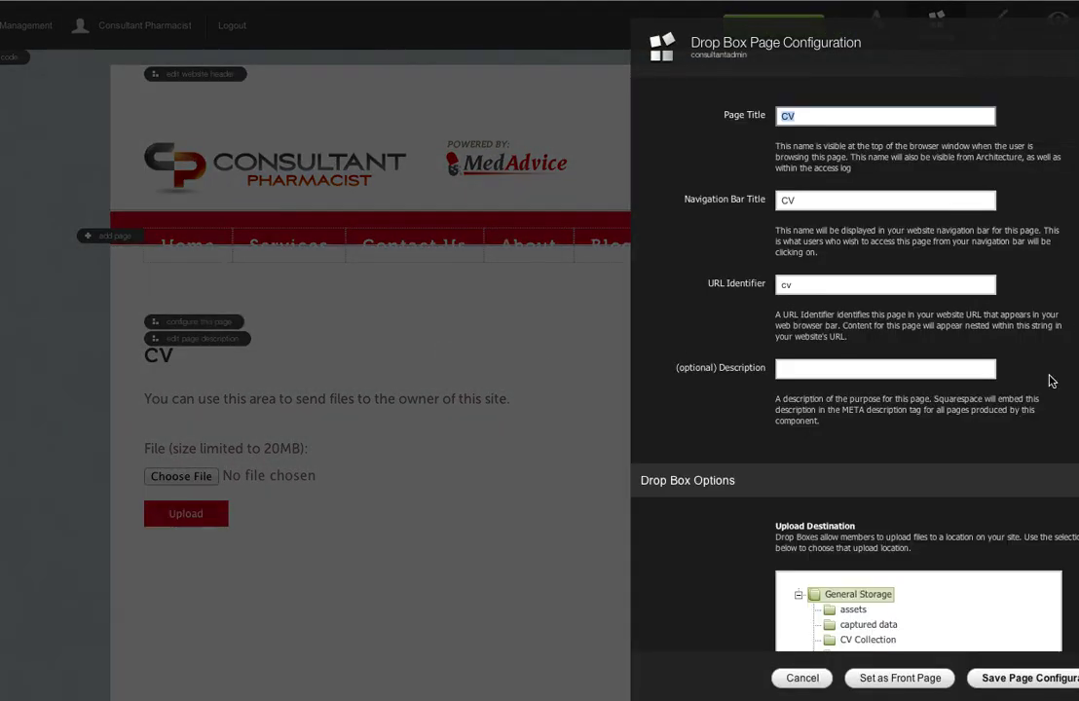
{"action": "scroll", "coordinate": [1051, 381], "scroll_direction": "down", "scroll_amount": 4}
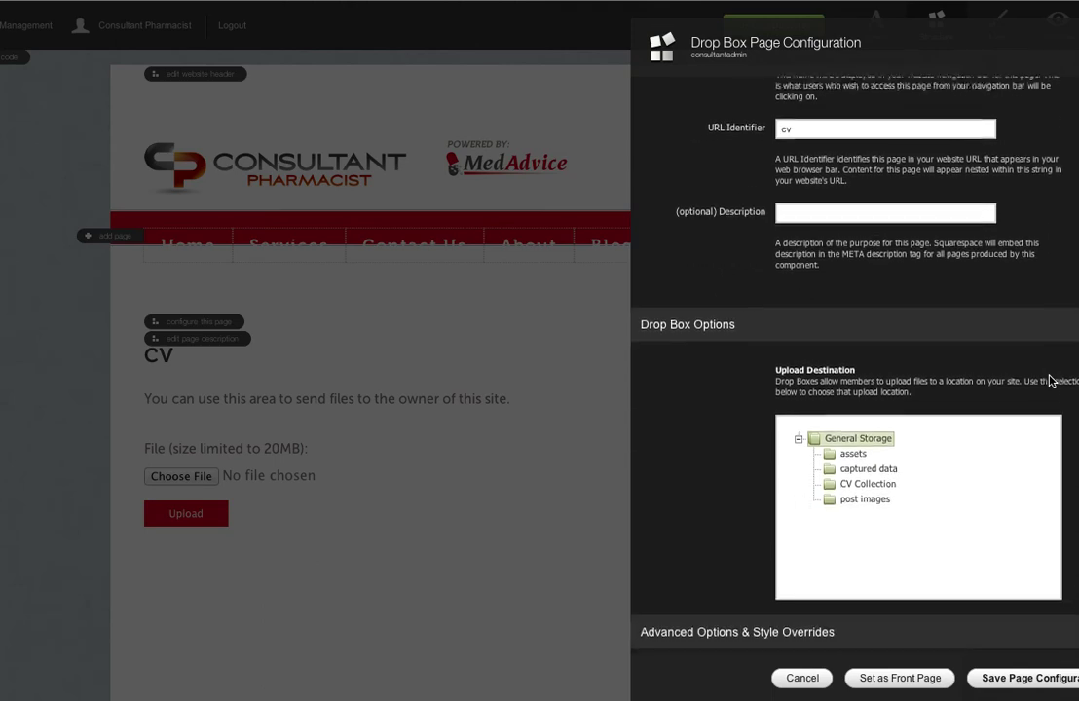
{"action": "scroll", "coordinate": [1037, 365], "scroll_direction": "up", "scroll_amount": 4}
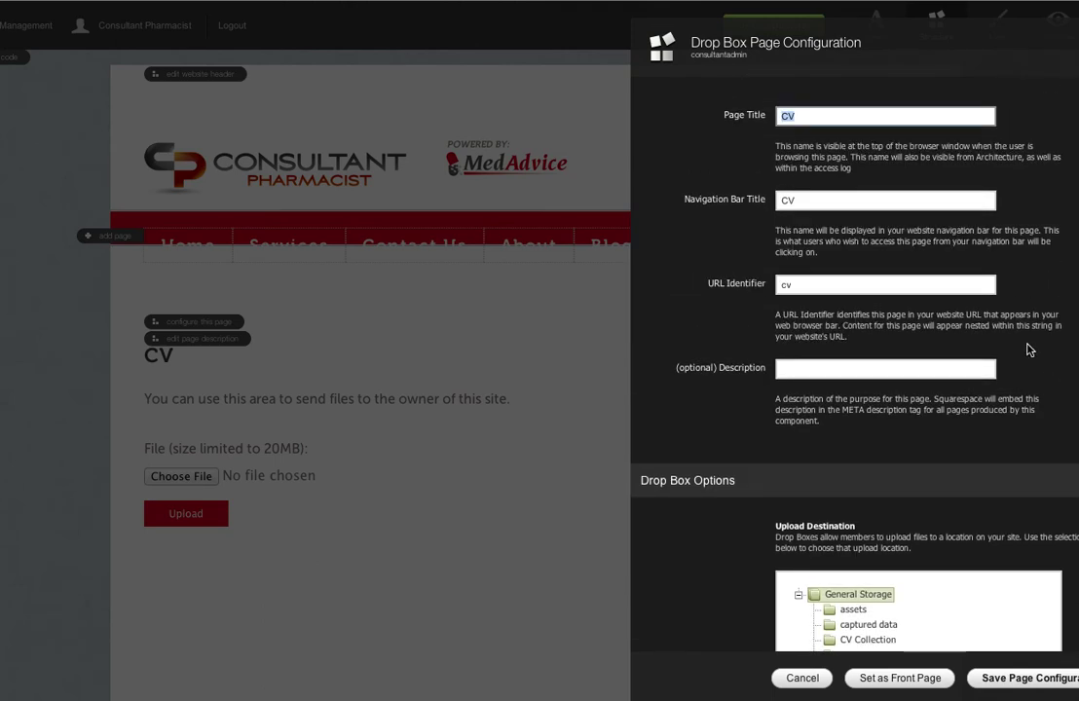
{"action": "double_click", "coordinate": [819, 115]}
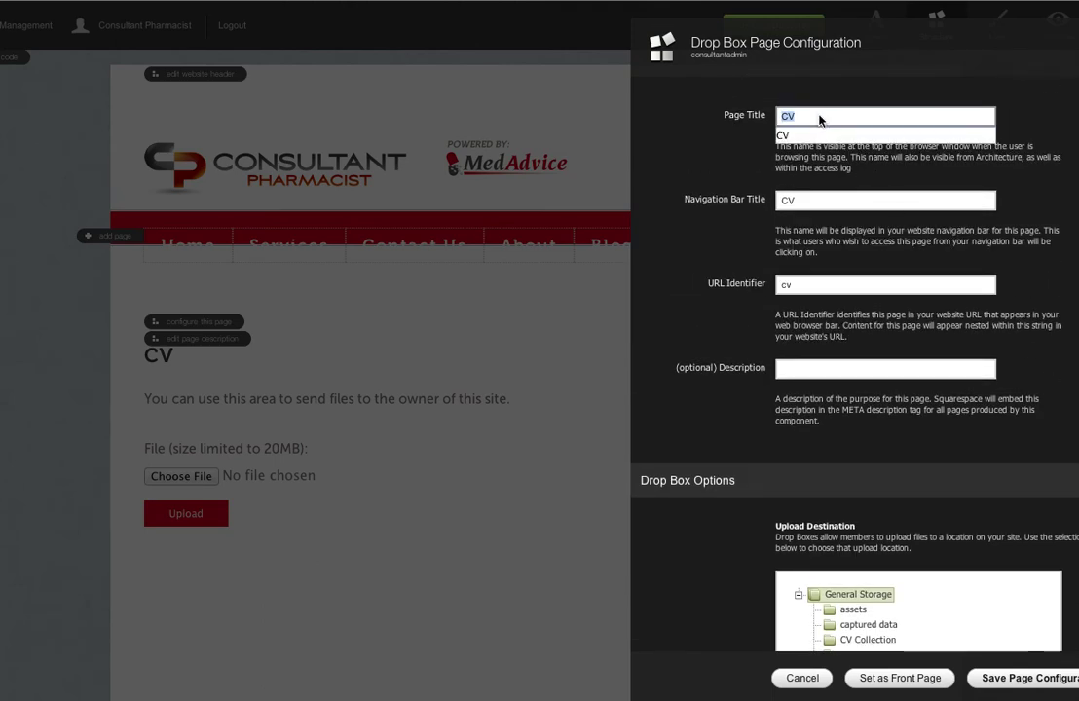
{"action": "type", "text": "File Up"}
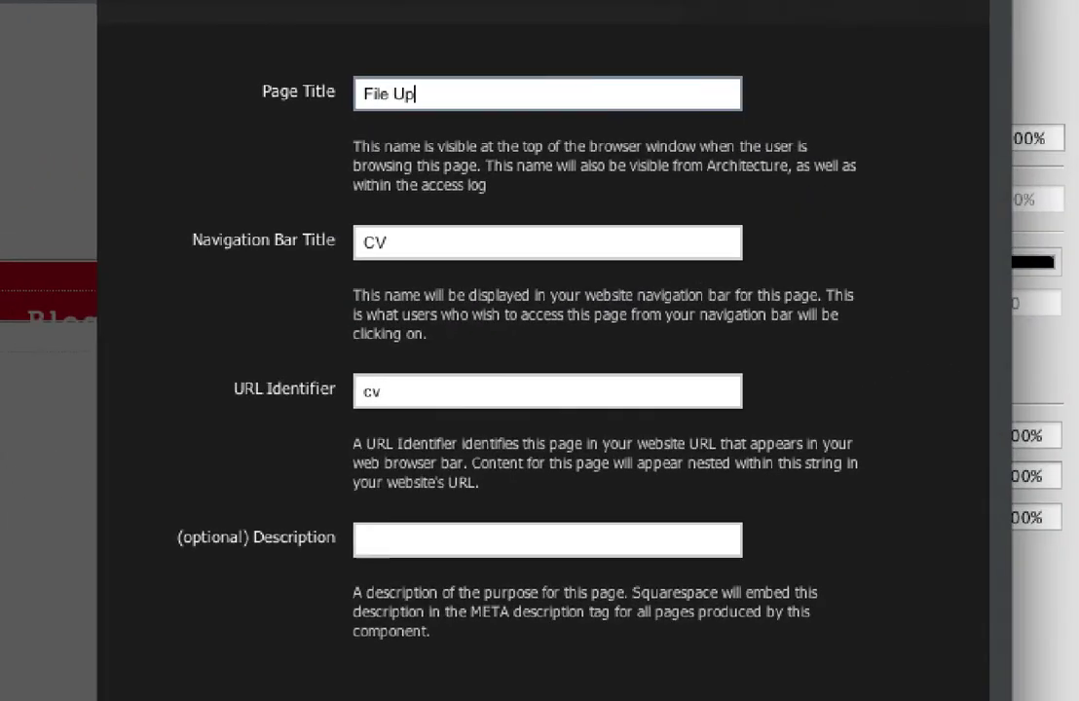
{"action": "type", "text": "load"}
{"action": "key", "text": "Tab"}
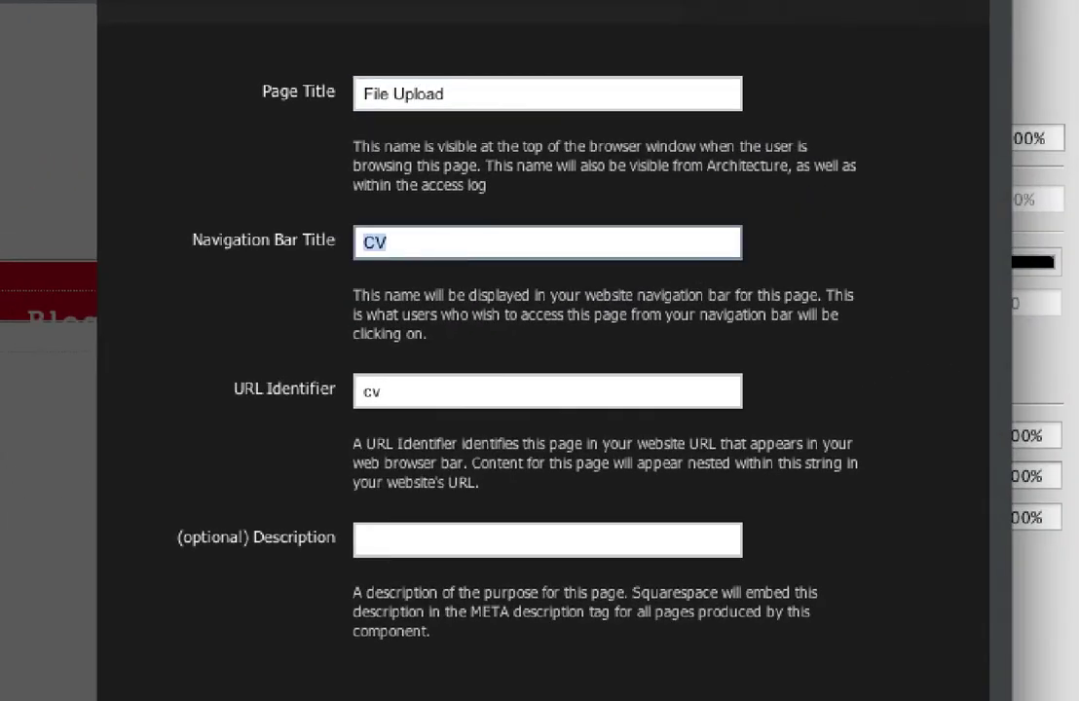
{"action": "type", "text": "File Upl"}
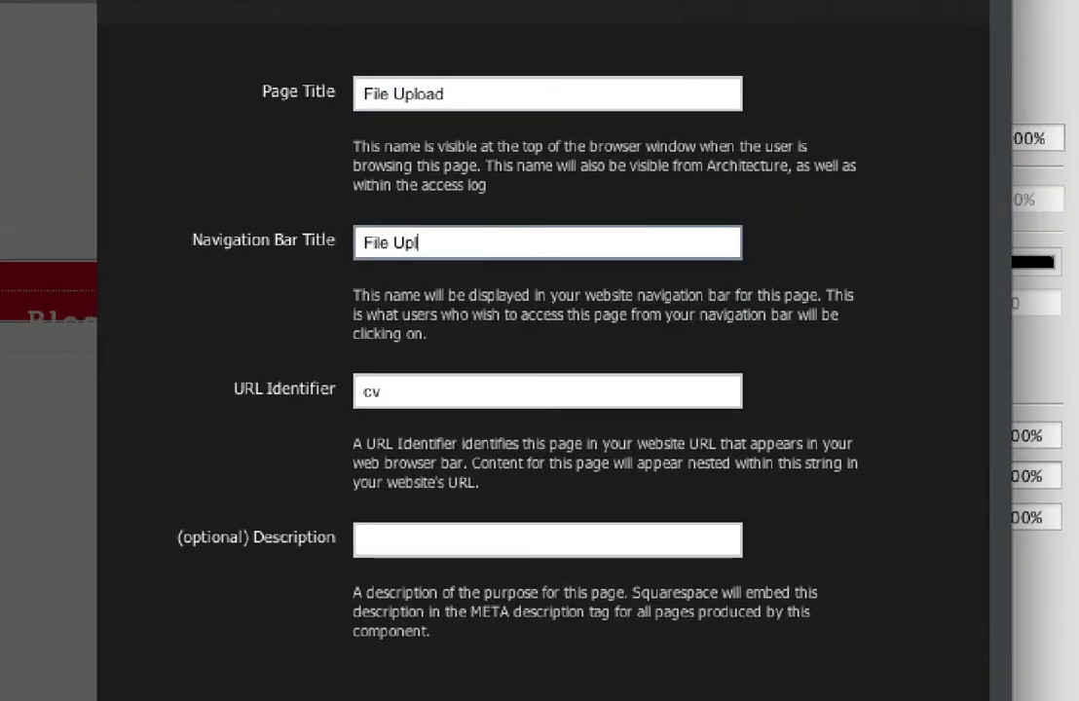
{"action": "type", "text": "oad"}
{"action": "key", "text": "Tab"}
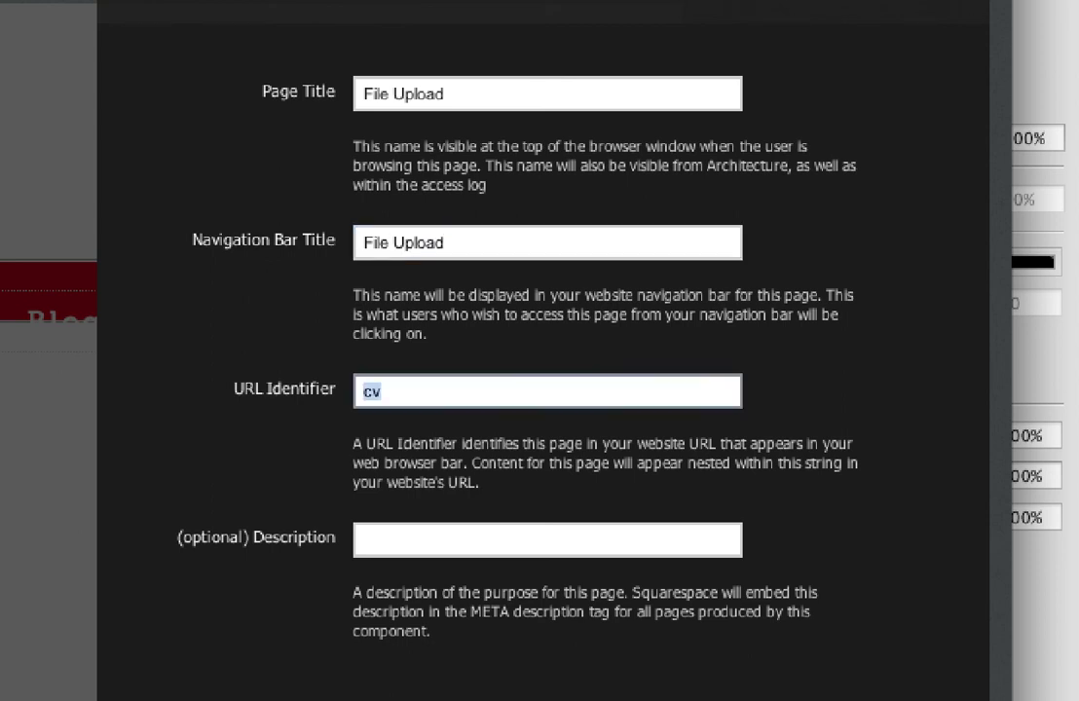
{"action": "type", "text": "file"}
{"action": "type", "text": "-"}
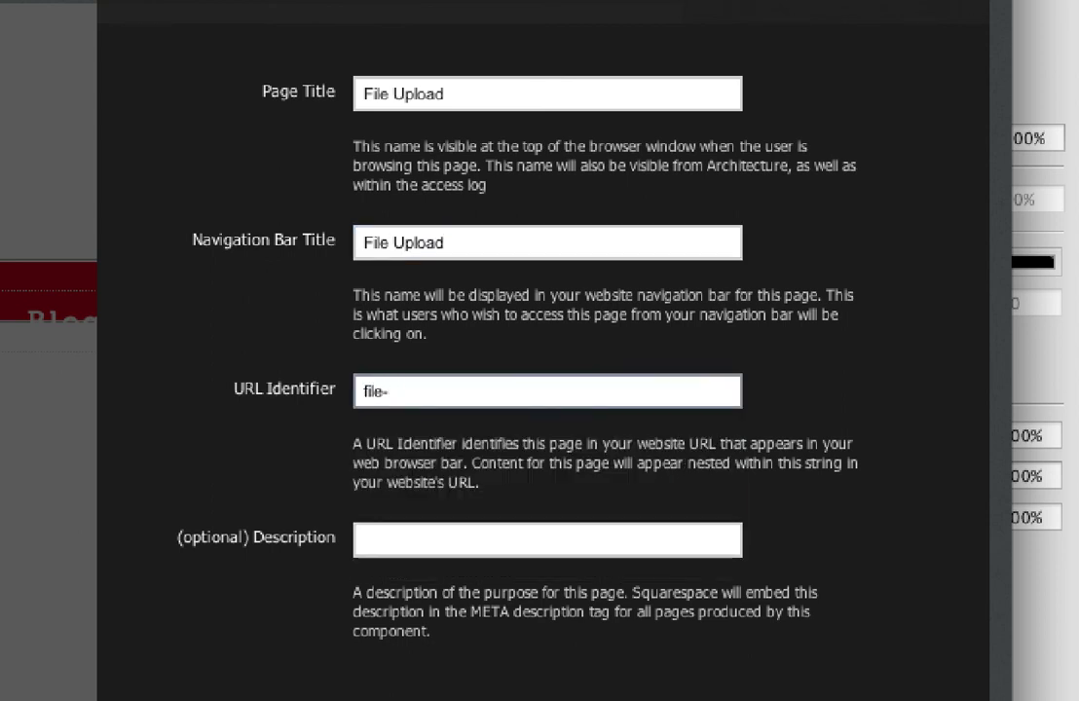
{"action": "type", "text": "upload"}
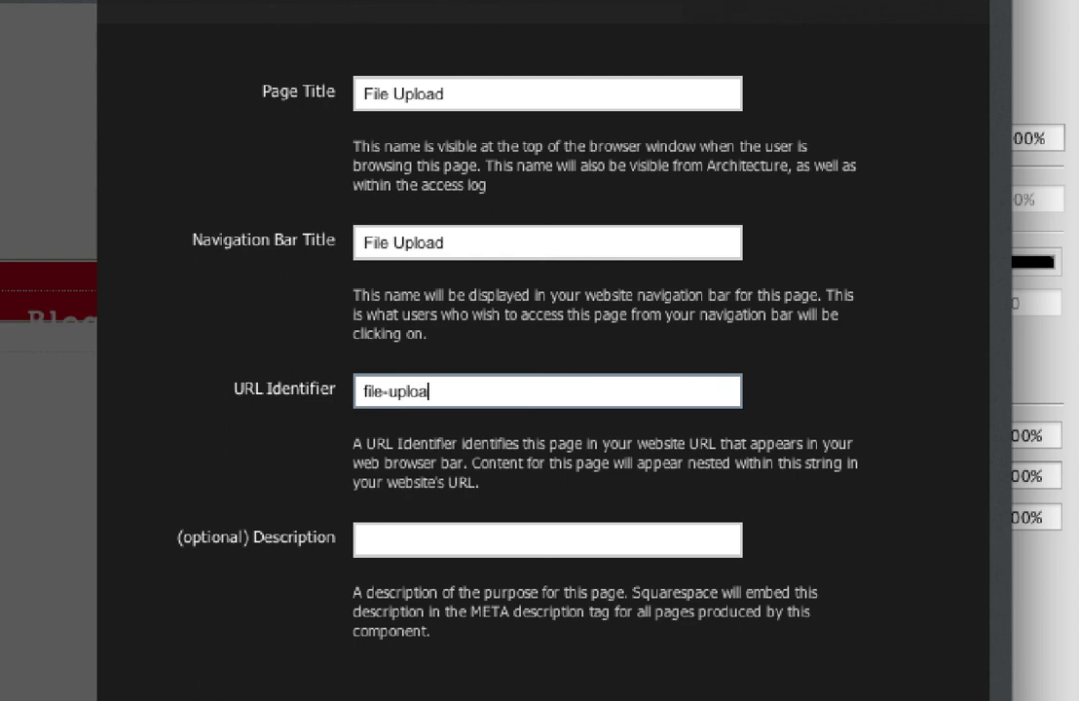
{"action": "left_click", "coordinate": [547, 539]}
{"action": "scroll", "coordinate": [790, 495], "scroll_direction": "down", "scroll_amount": 6}
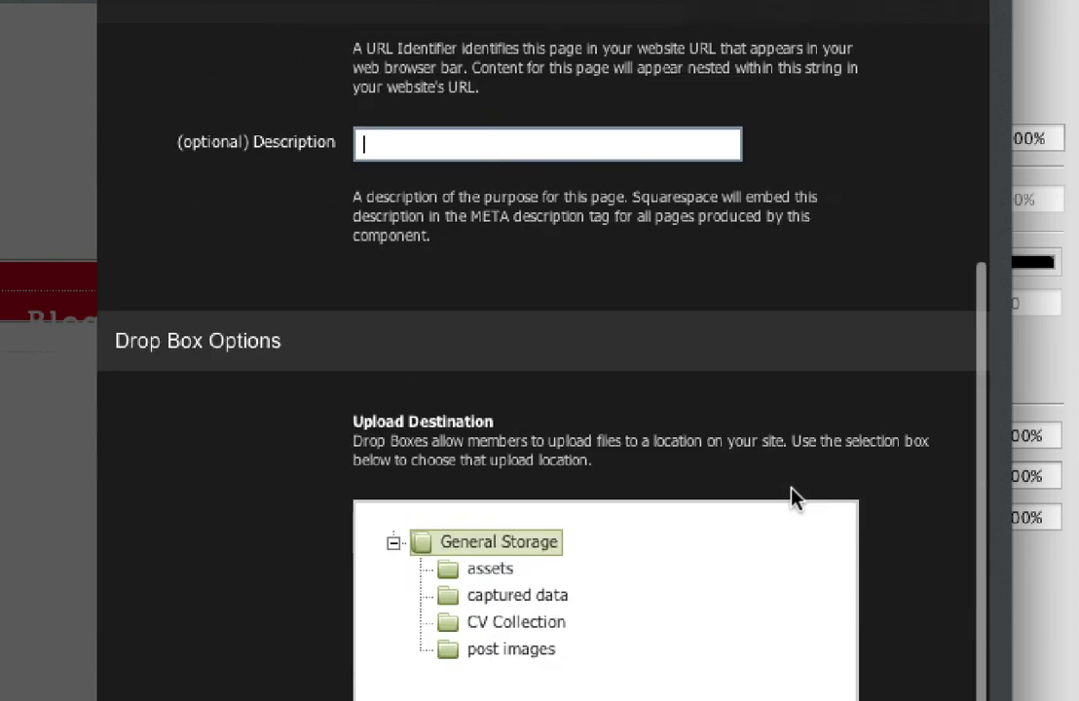
{"action": "left_click", "coordinate": [507, 393]}
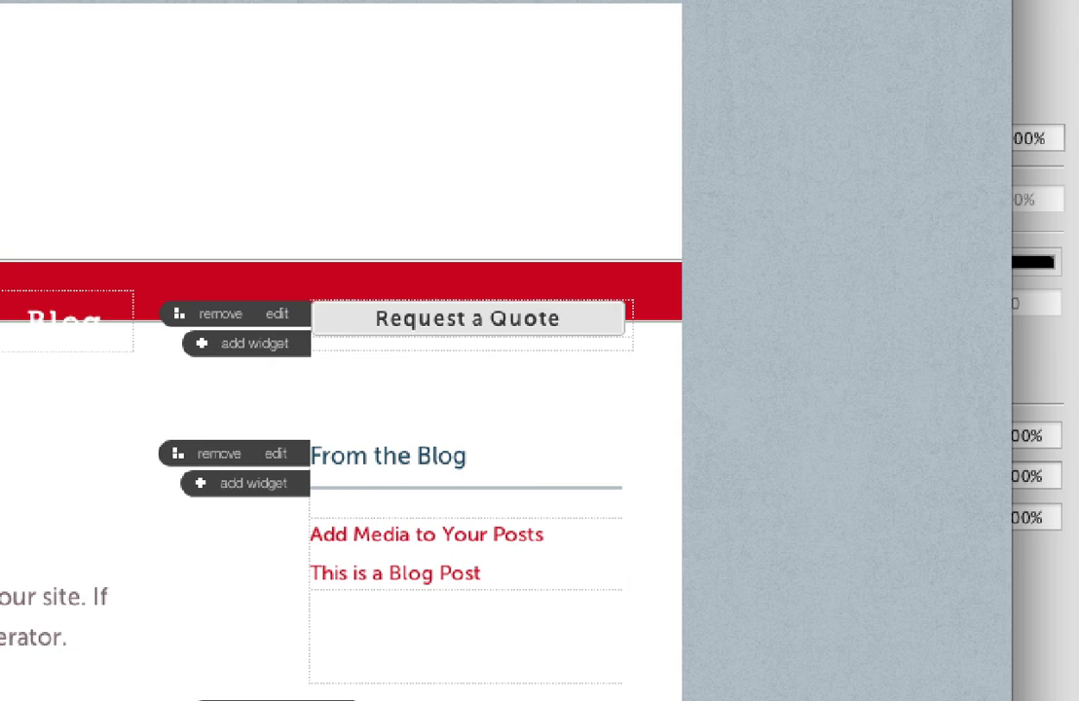
Log out from Preview, load the /file-upload address as a visitor, then sign back in
{"action": "left_click", "coordinate": [1032, 15]}
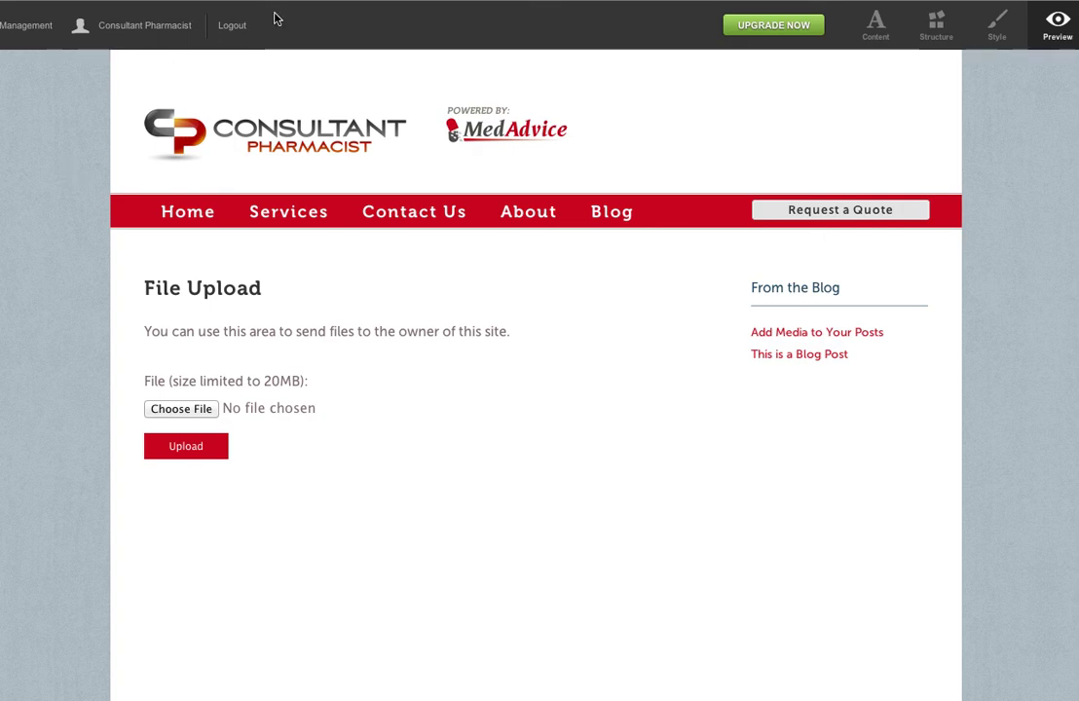
{"action": "left_click", "coordinate": [239, 26]}
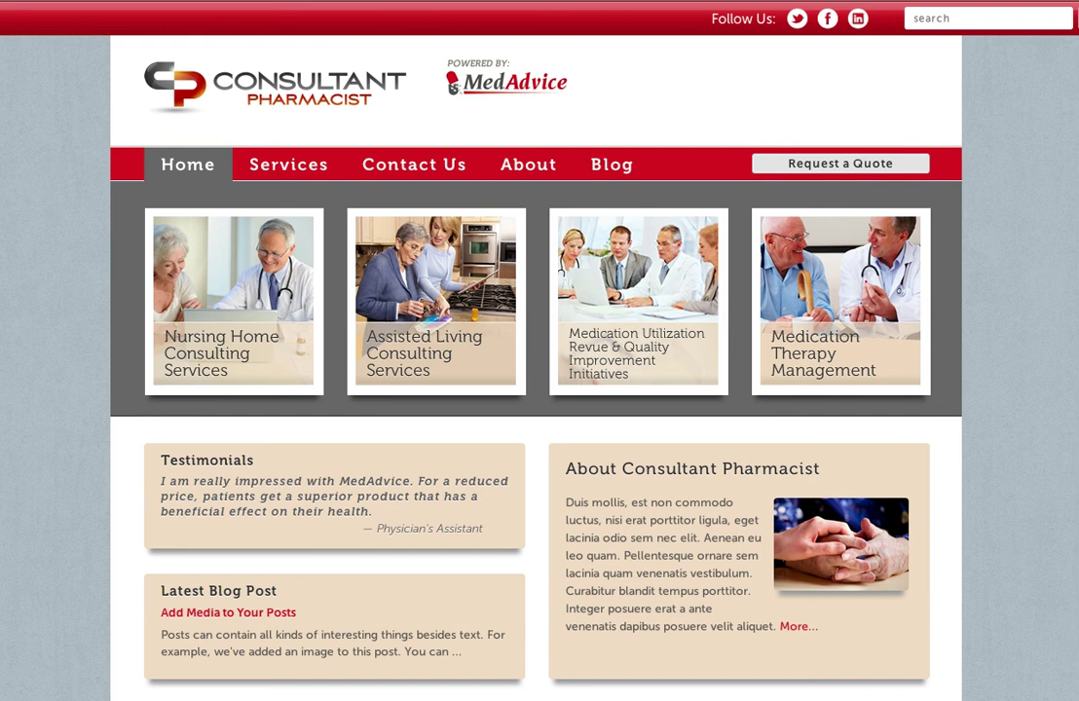
{"action": "key", "text": "super+l"}
{"action": "key", "text": "End"}
{"action": "type", "text": "file"}
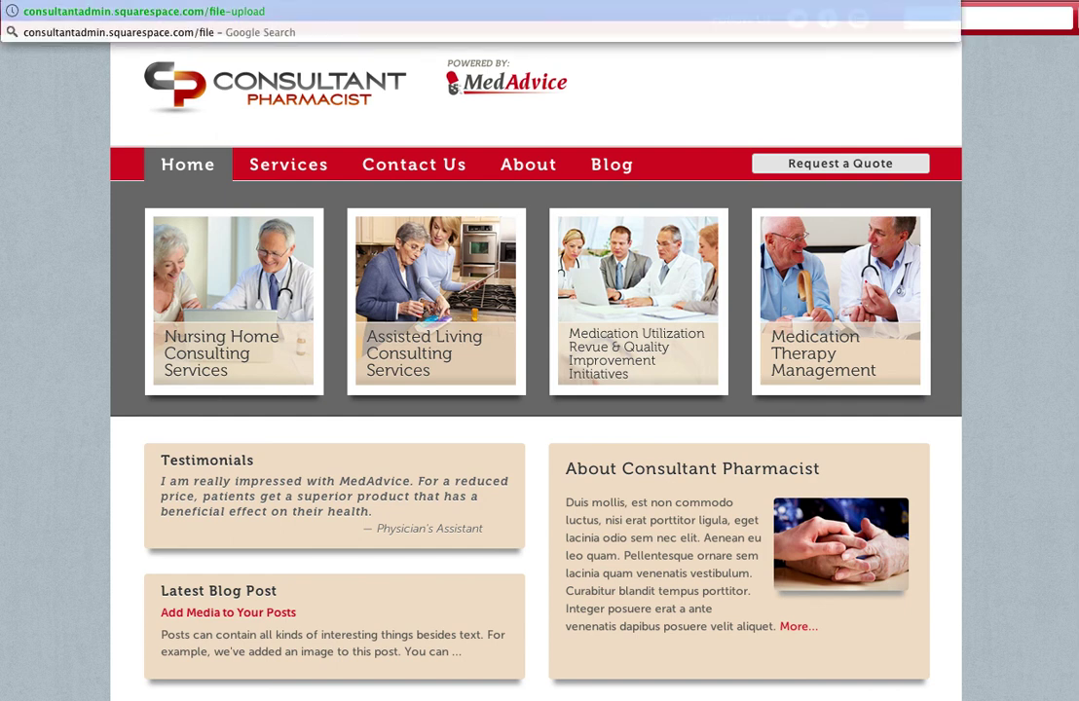
{"action": "key", "text": "Return"}
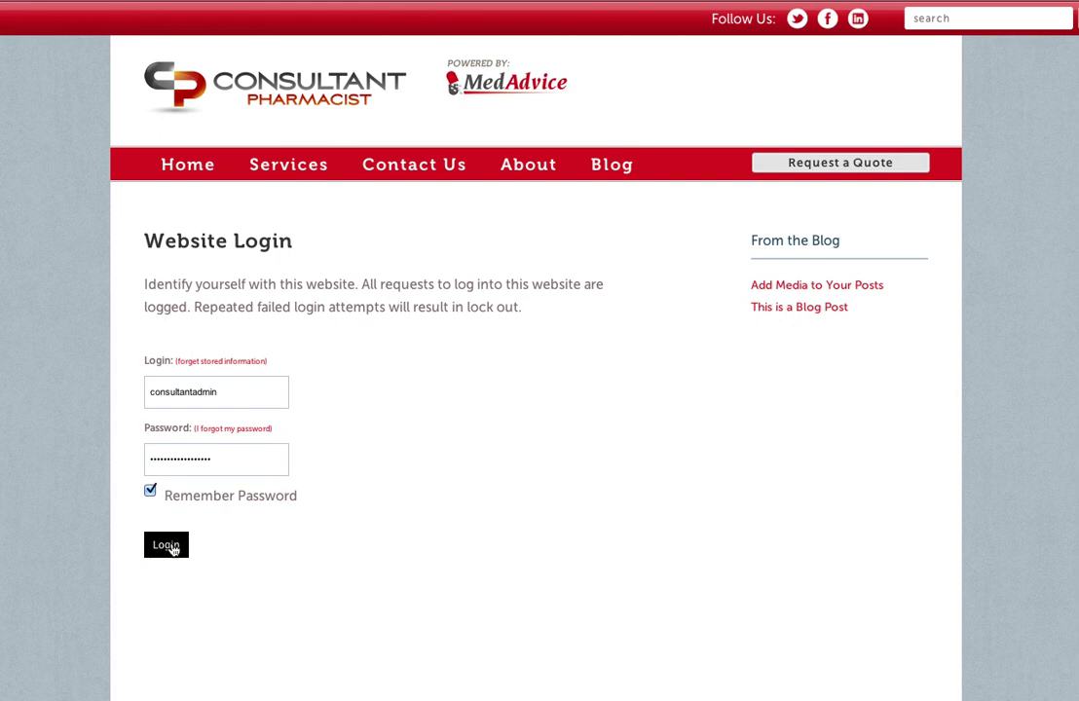
{"action": "left_click", "coordinate": [168, 545]}
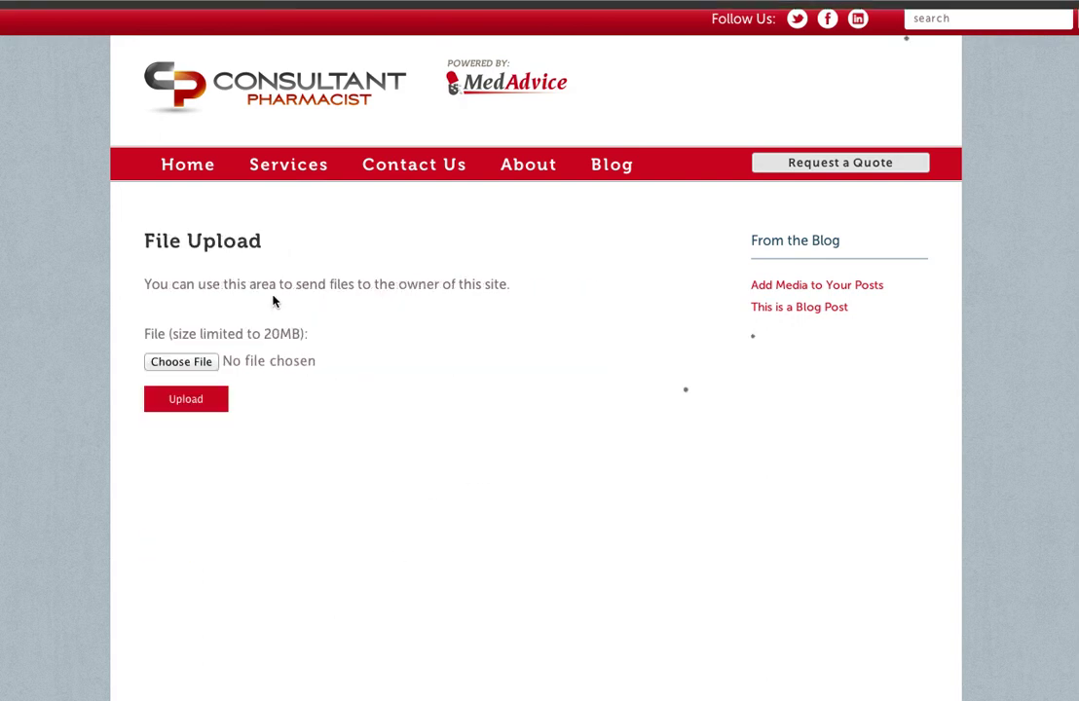
Open File Storage under Management and view the still-empty CV Collection folder
{"action": "left_click", "coordinate": [18, 26]}
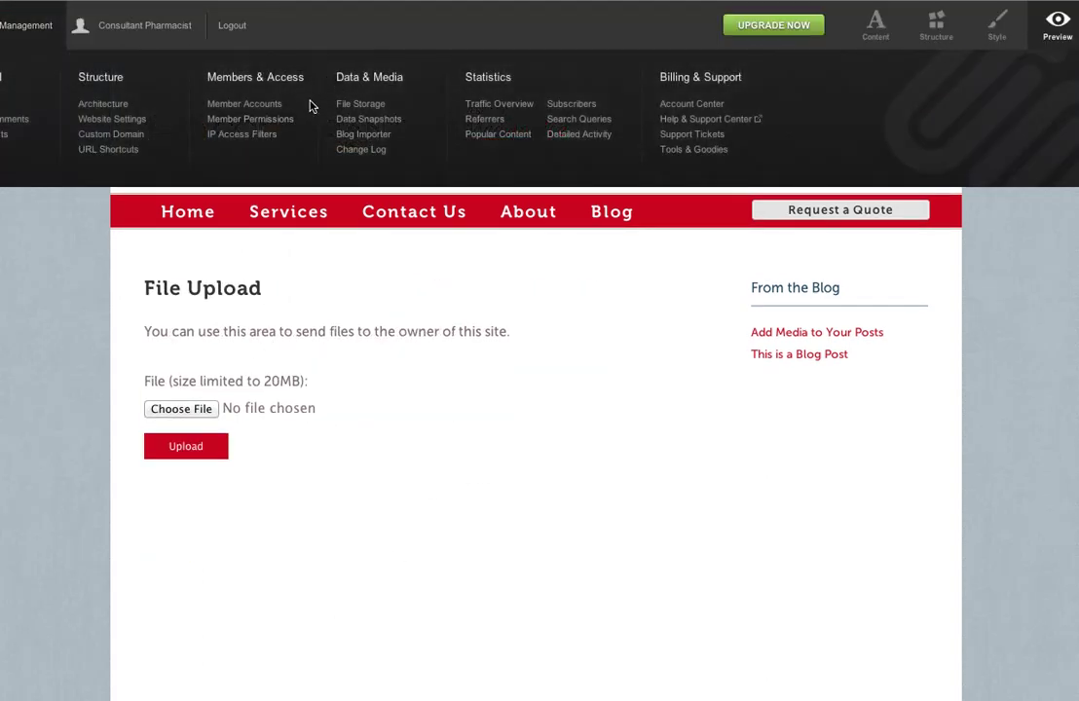
{"action": "left_click", "coordinate": [344, 107]}
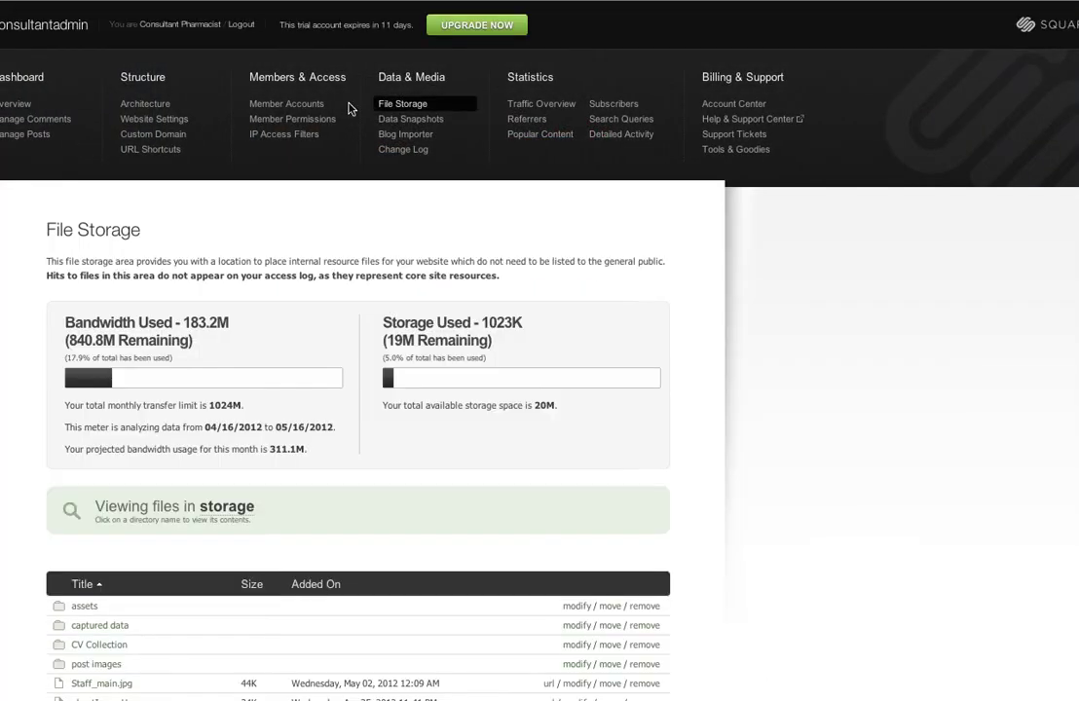
{"action": "scroll", "coordinate": [542, 278], "scroll_direction": "down", "scroll_amount": 4}
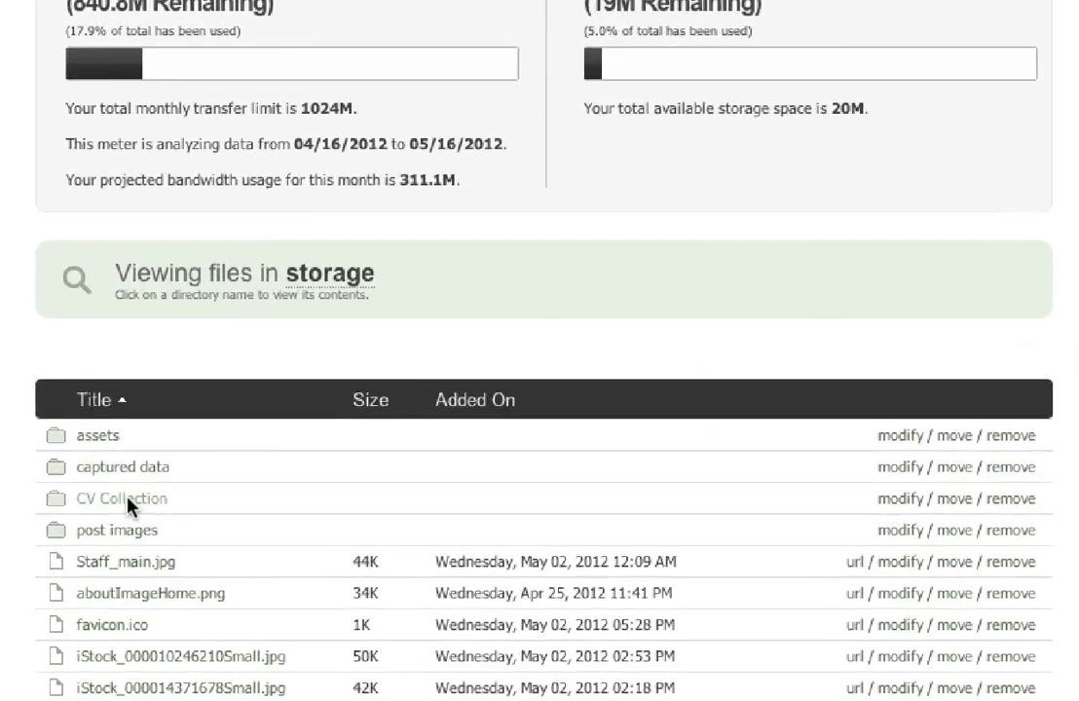
{"action": "left_click", "coordinate": [127, 504]}
{"action": "scroll", "coordinate": [569, 558], "scroll_direction": "down", "scroll_amount": 2}
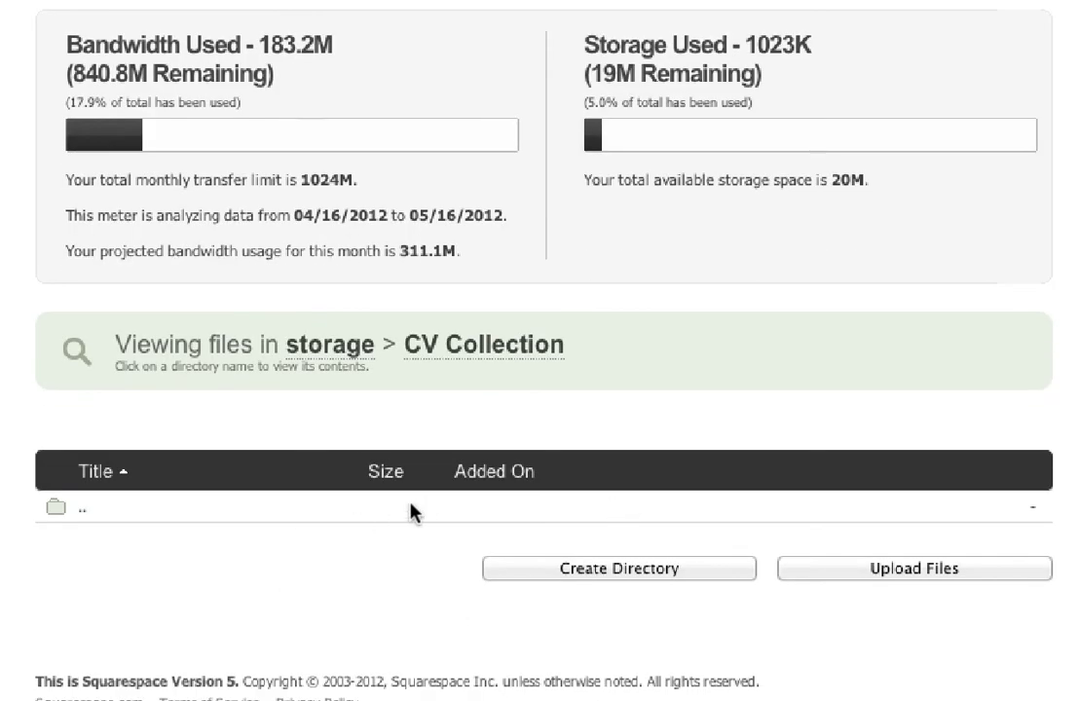